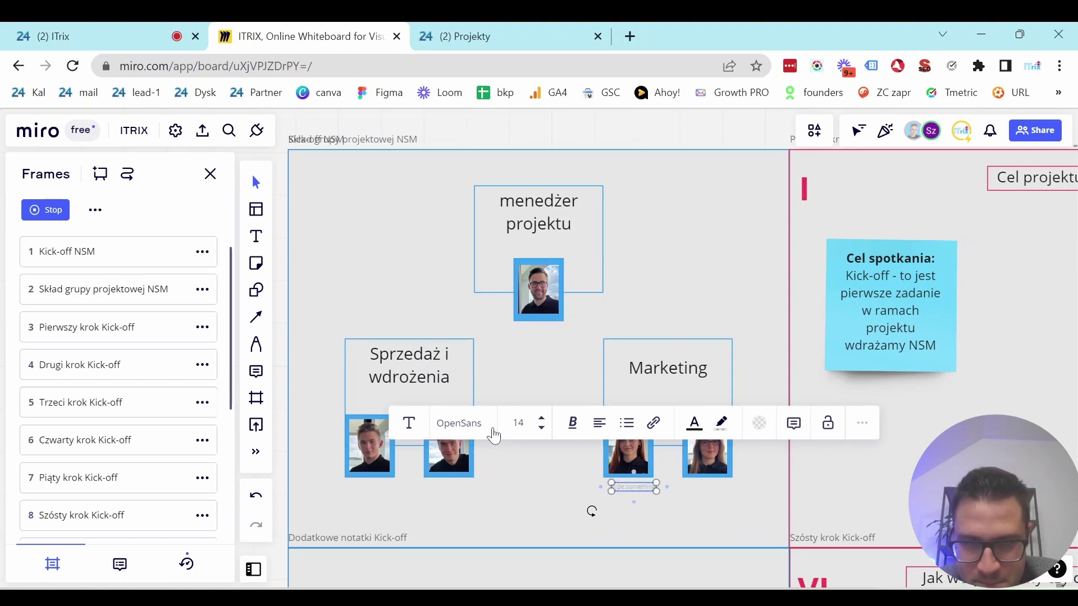
Add a 'Koordynator Serii Marketingowej' caption with a larger font under the Marketing photos.
type("Koordyn")
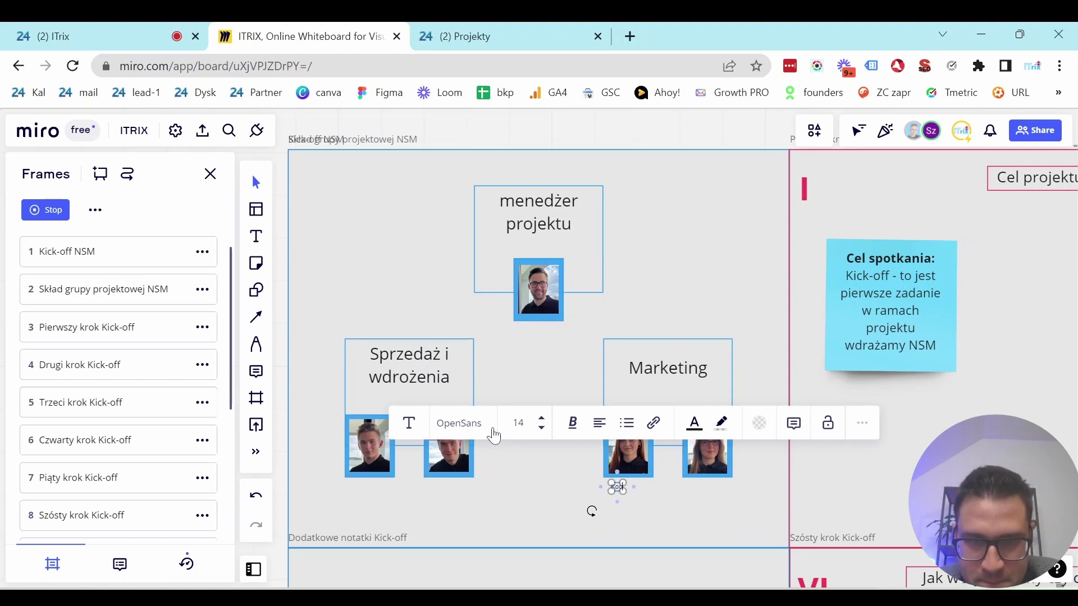
type("ator S")
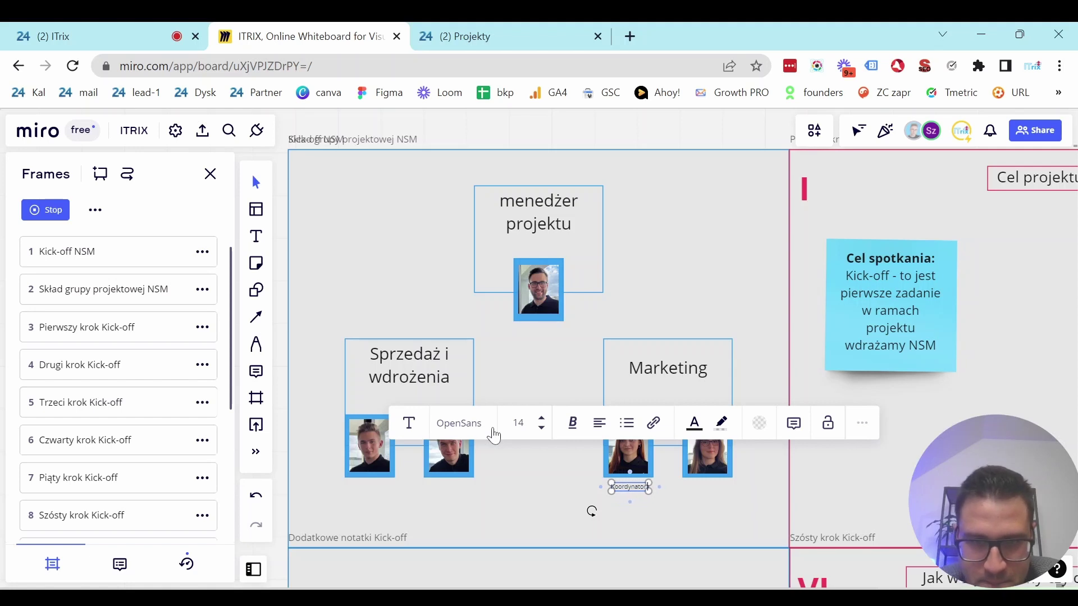
type("eri")
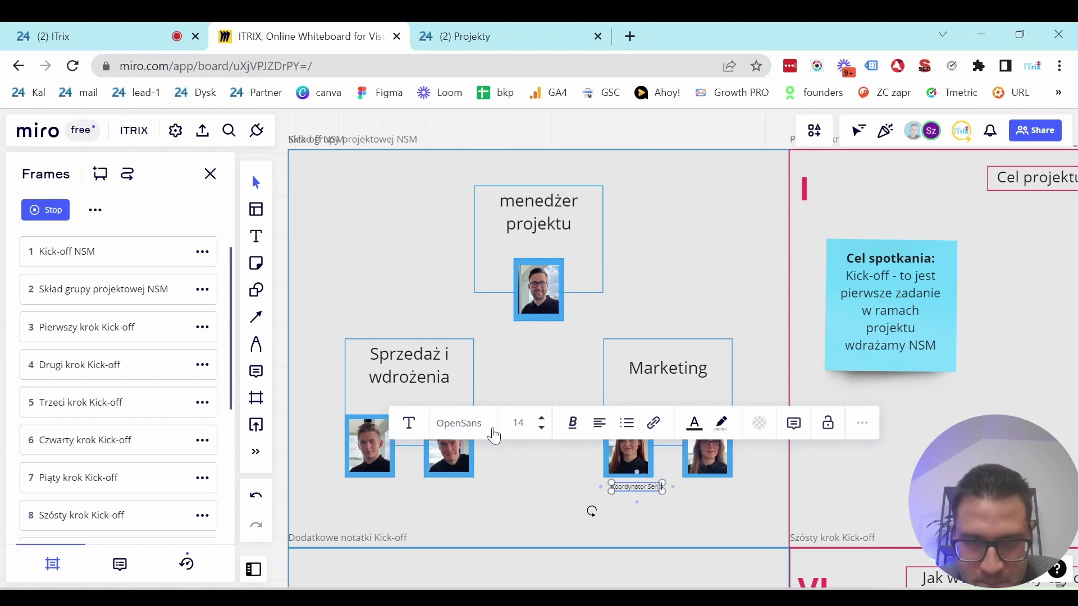
type("i Ma")
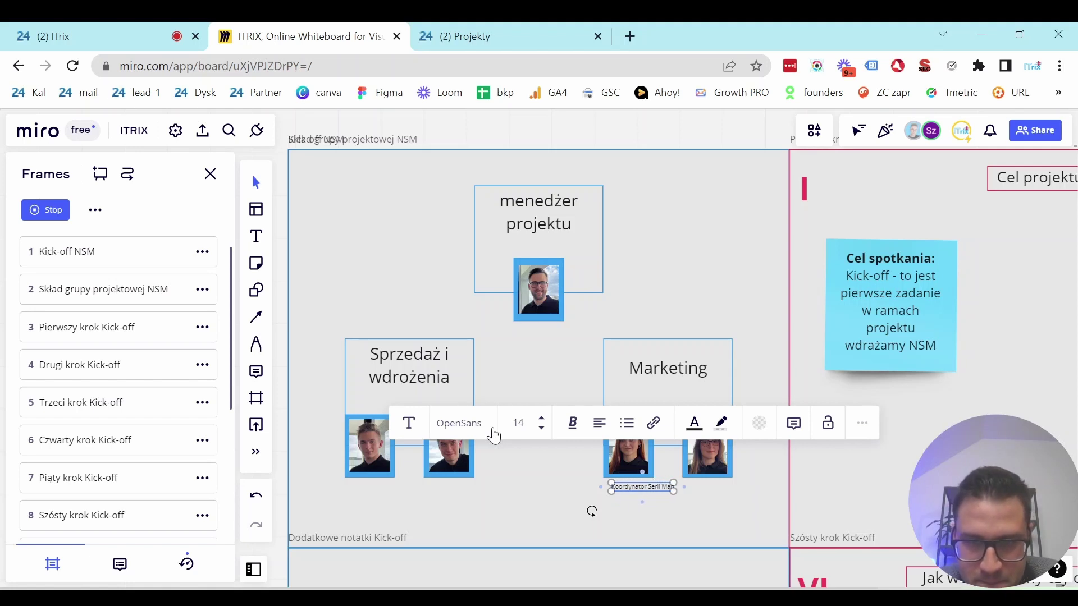
type("rketingowej")
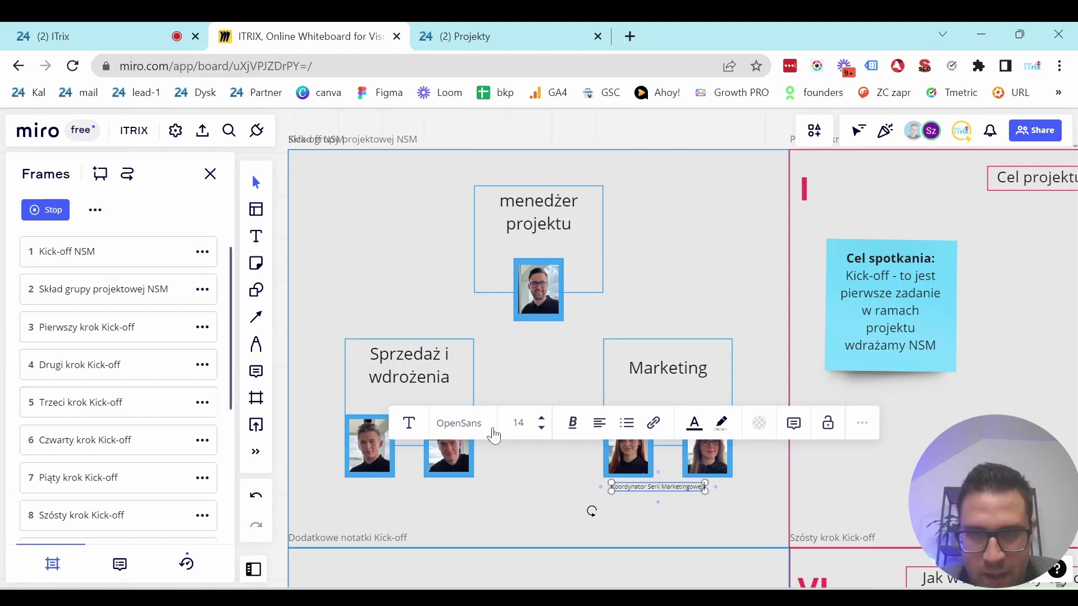
left_click(519, 427)
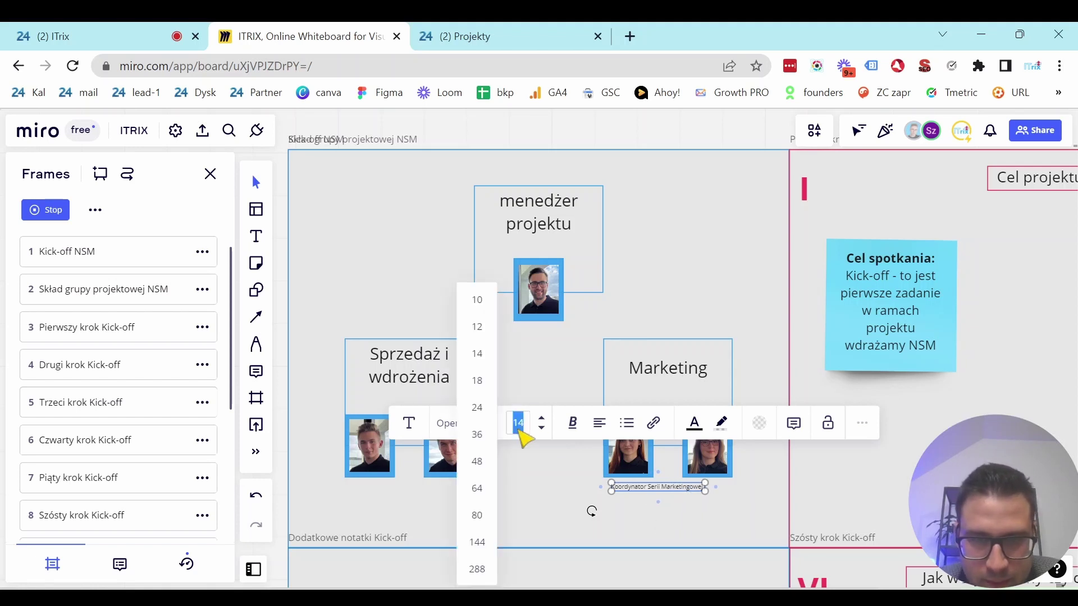
left_click(477, 408)
left_click(671, 520)
left_click_drag(655, 490, 631, 487)
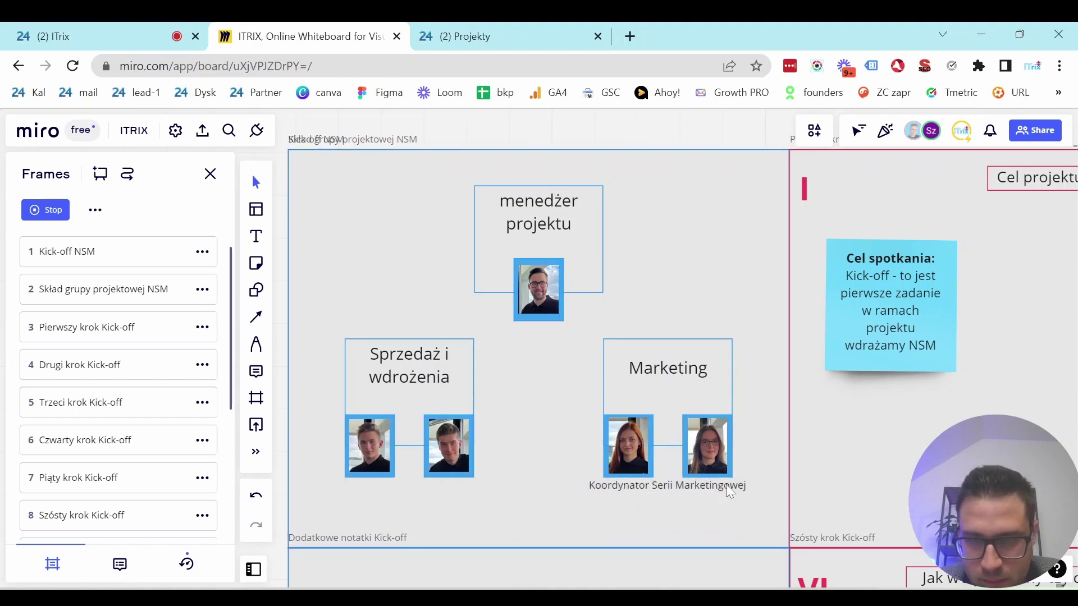
left_click_drag(742, 484, 614, 487)
left_click(576, 522)
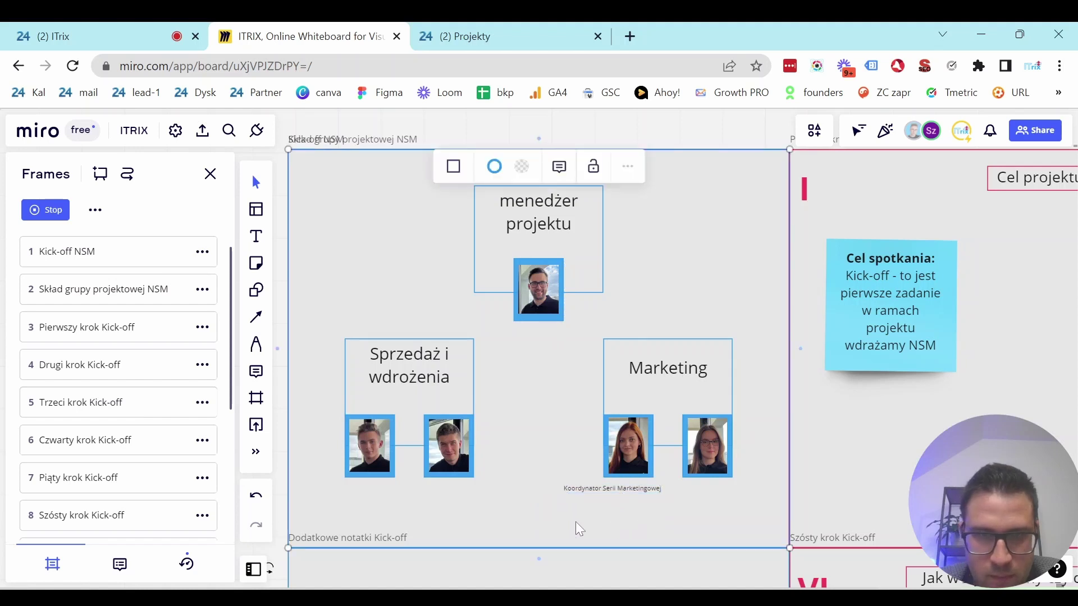
Copy the caption under the Sales photos, retitle it 'Koordynator Serii Sprzedaż', then view Drugi krok.
left_click(604, 487)
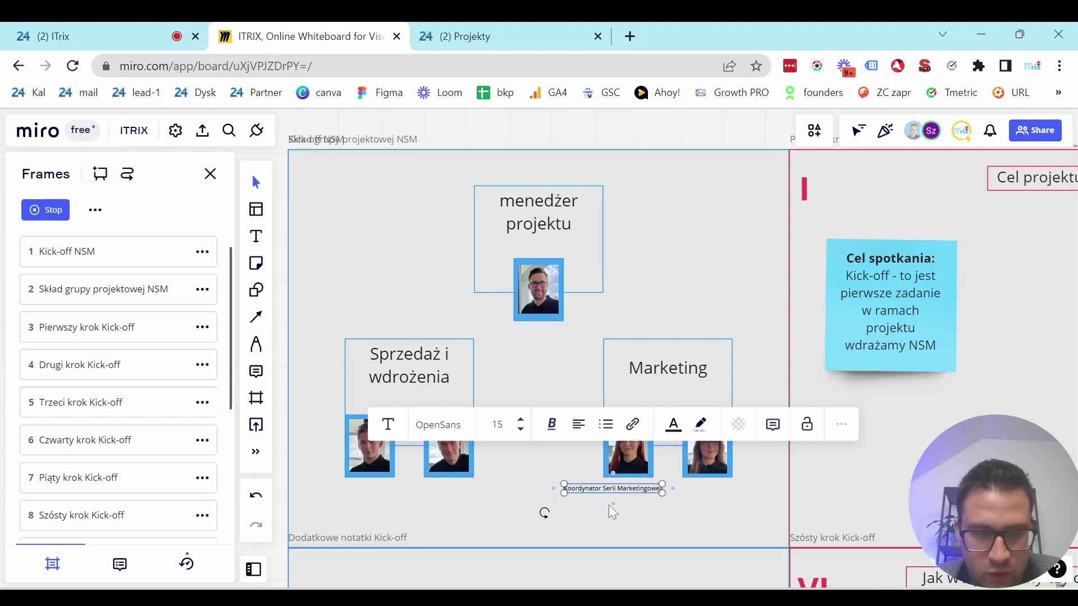
left_click_drag(610, 492, 452, 487)
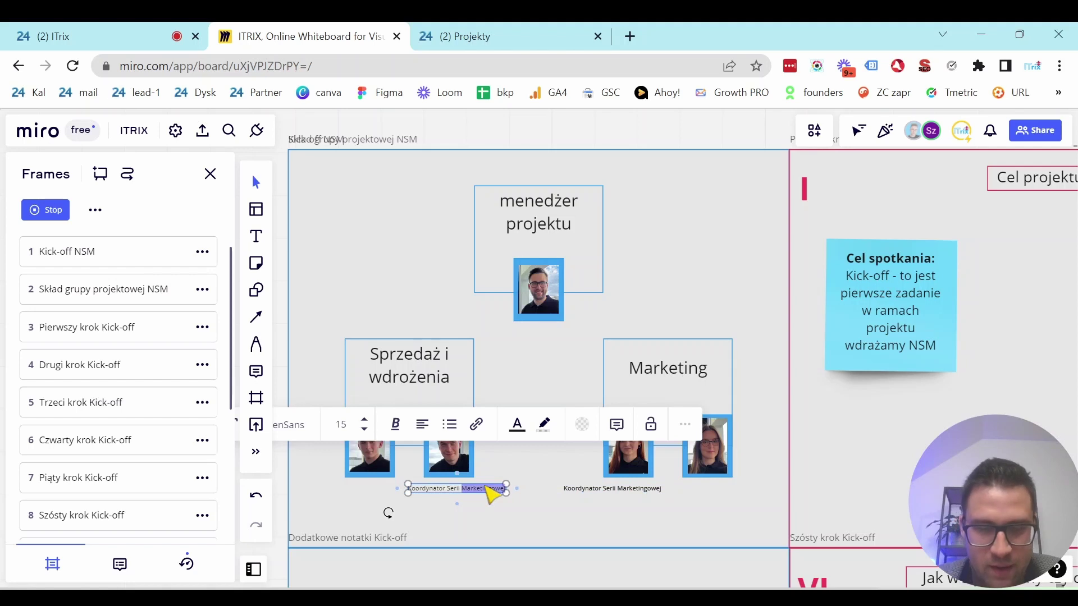
type("Sprzedaż")
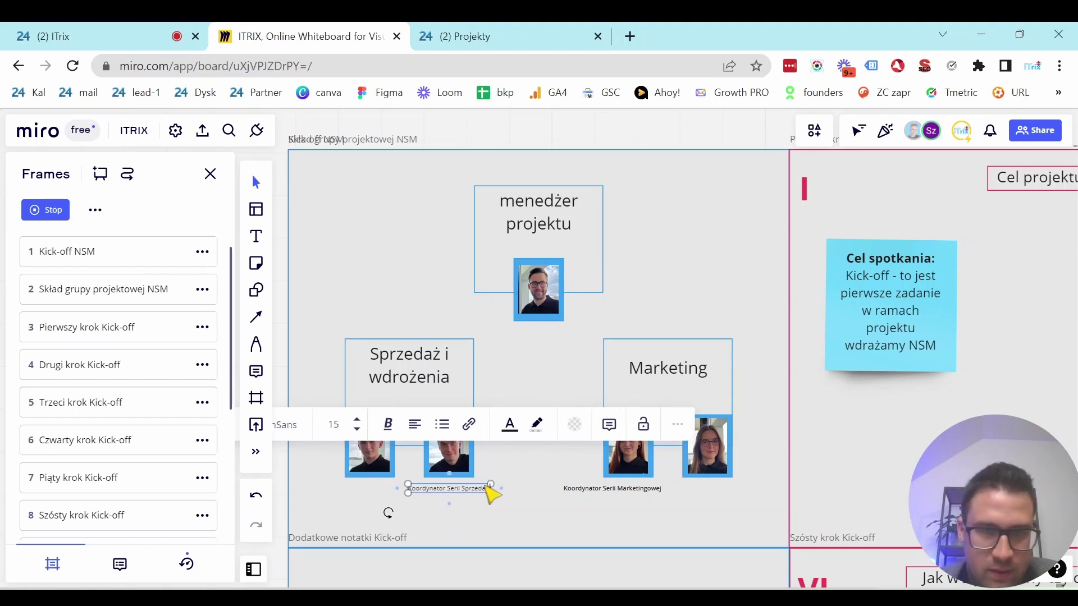
left_click(549, 525)
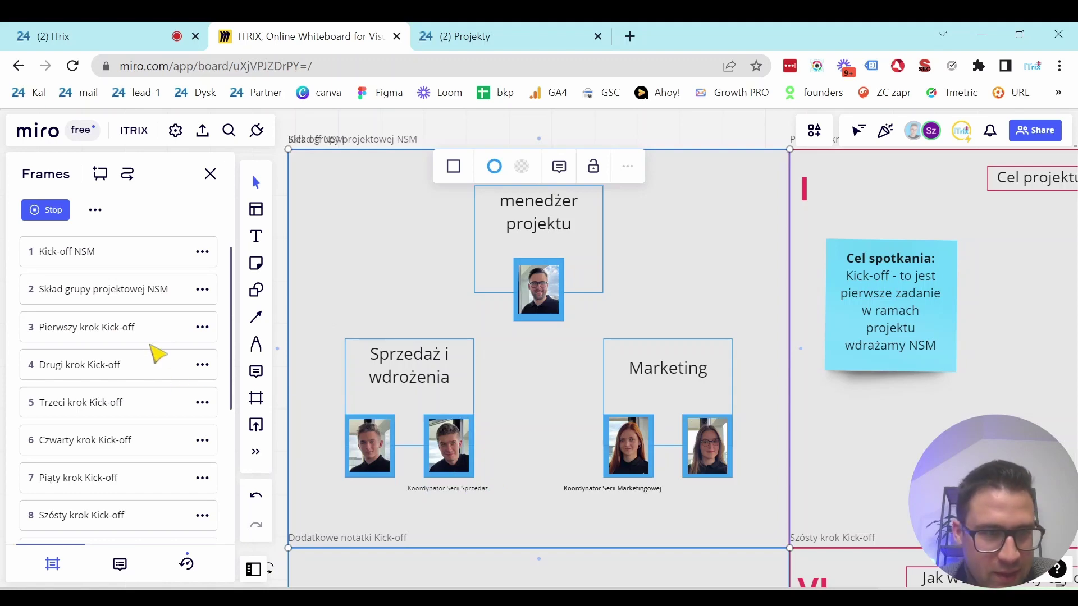
left_click(137, 367)
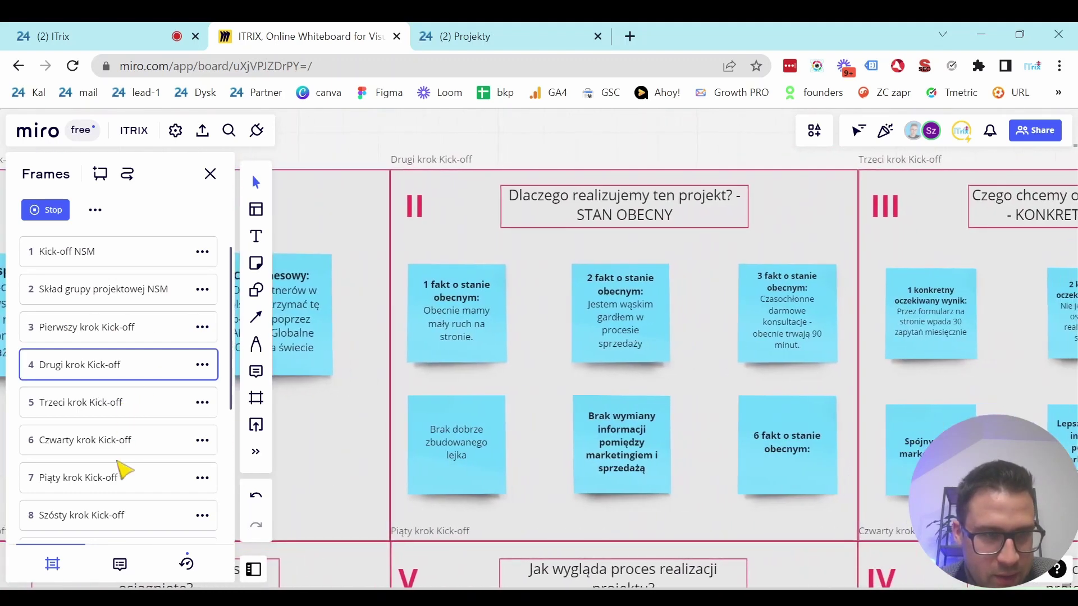
Navigate via the Czwarty krok frame to the Piąty krok Kick-off frame.
left_click(128, 440)
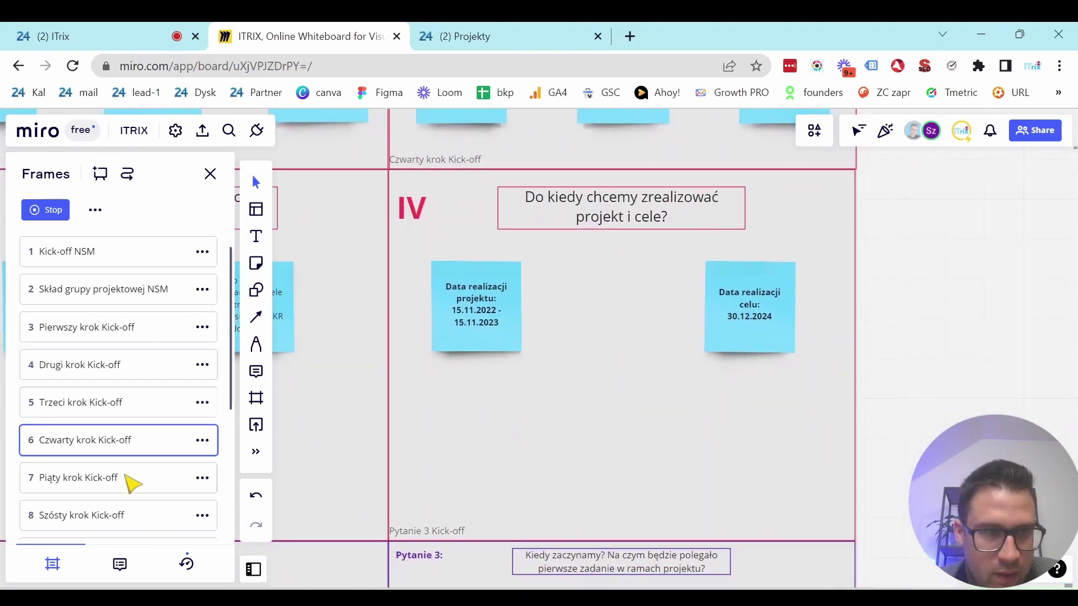
left_click(133, 476)
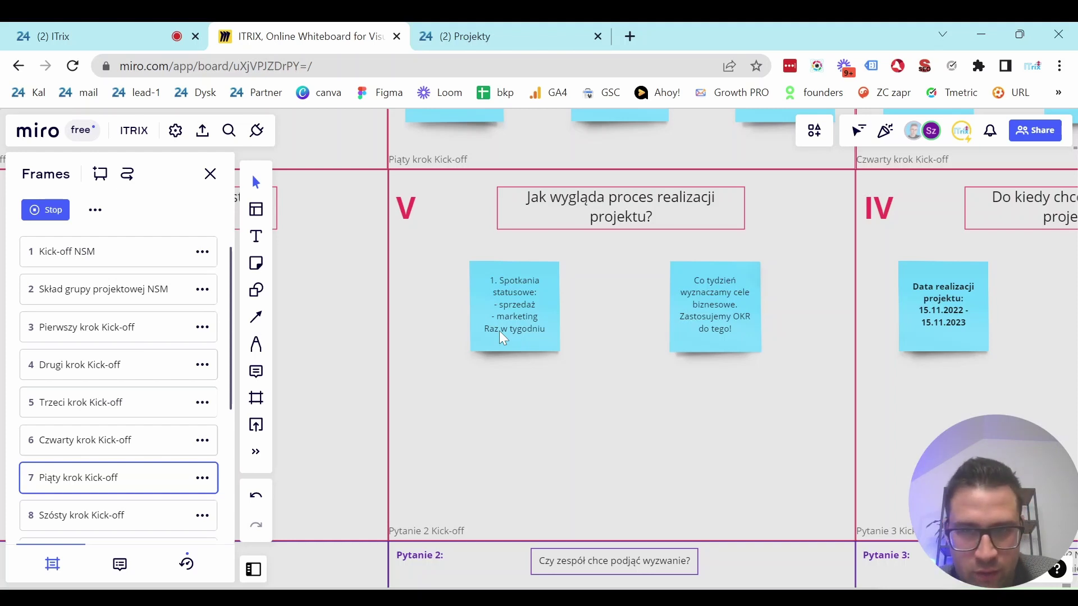
Inspect frame V's weekly business goals note, then go to the Szósty krok Kick-off frame.
left_click(662, 378)
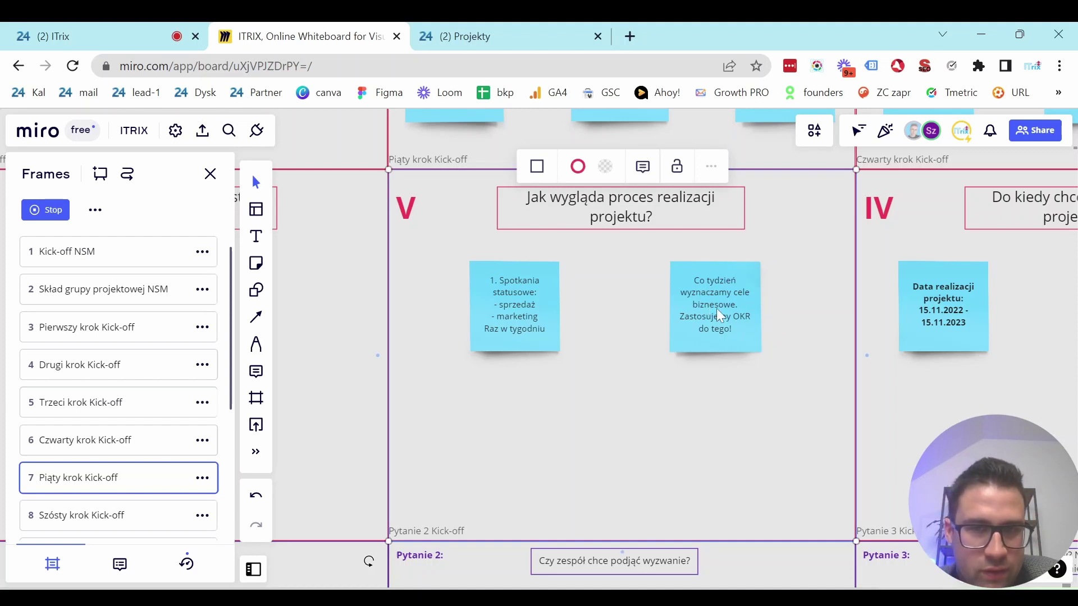
left_click(726, 285)
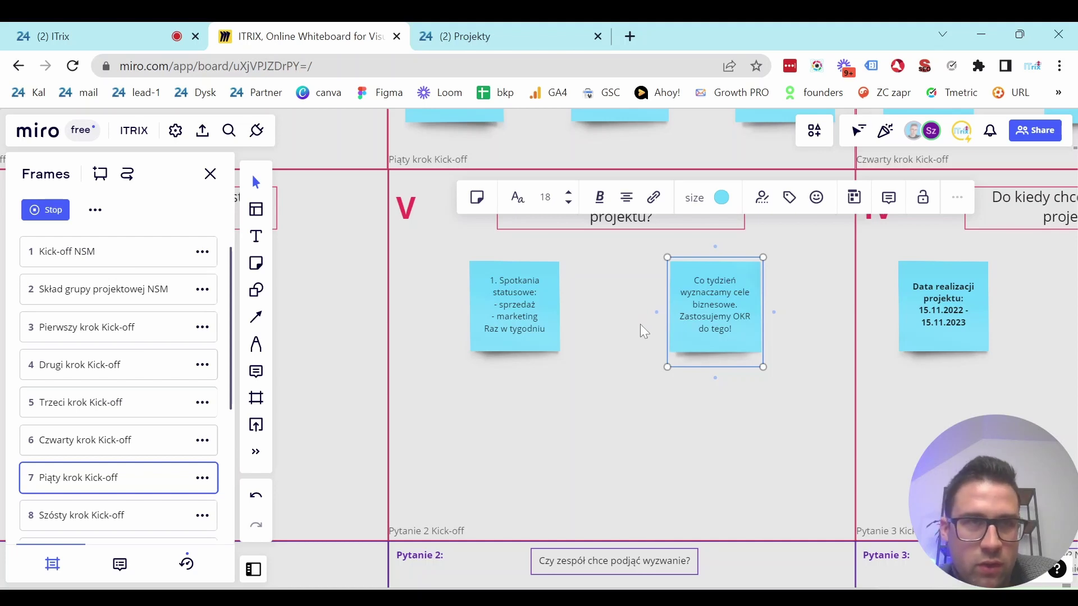
left_click(796, 312)
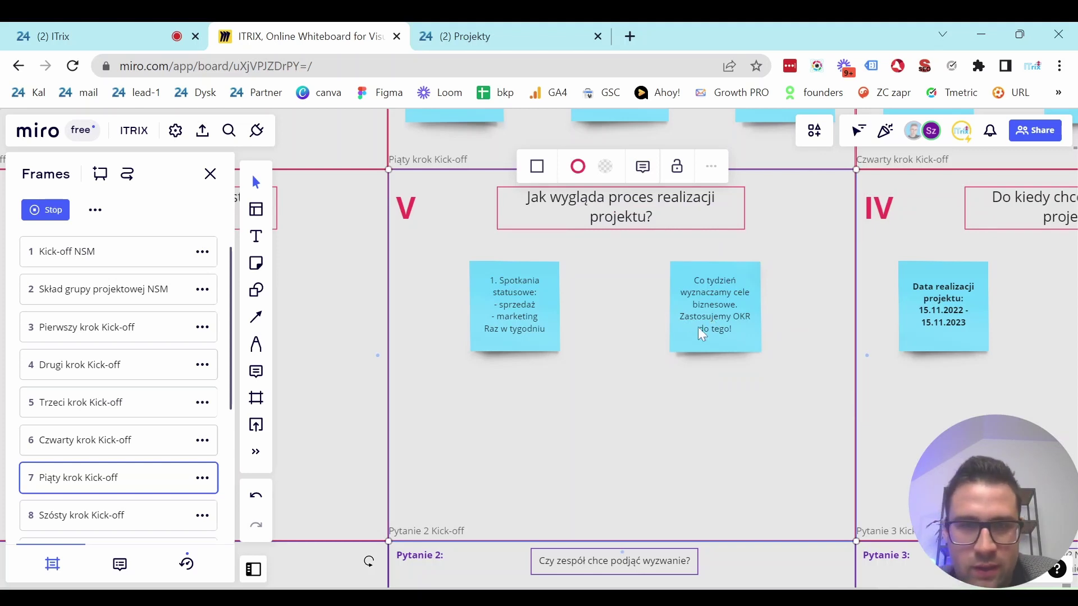
double_click(596, 330)
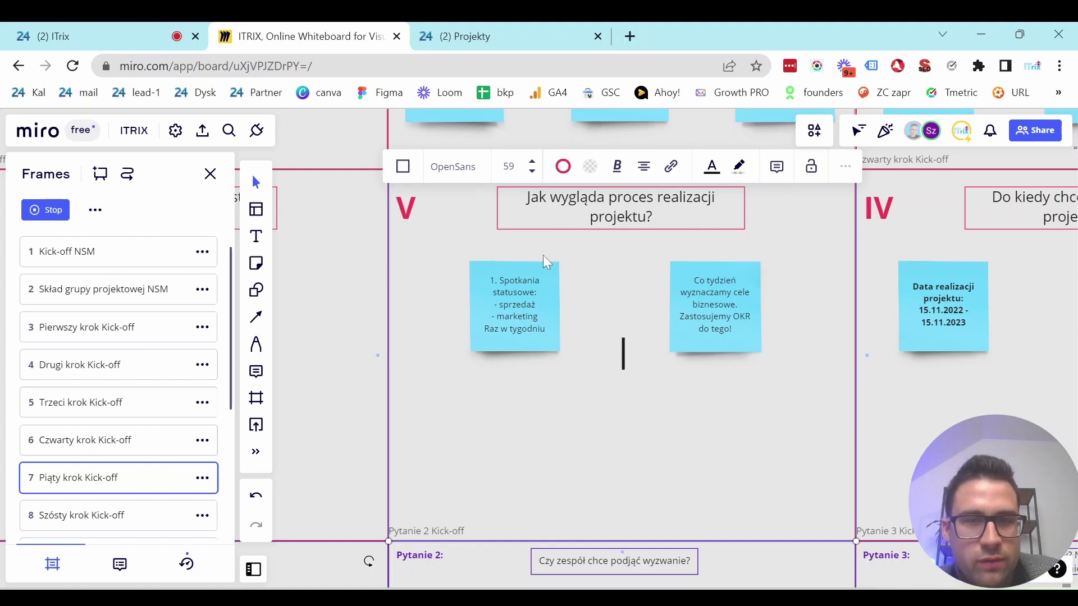
left_click(476, 475)
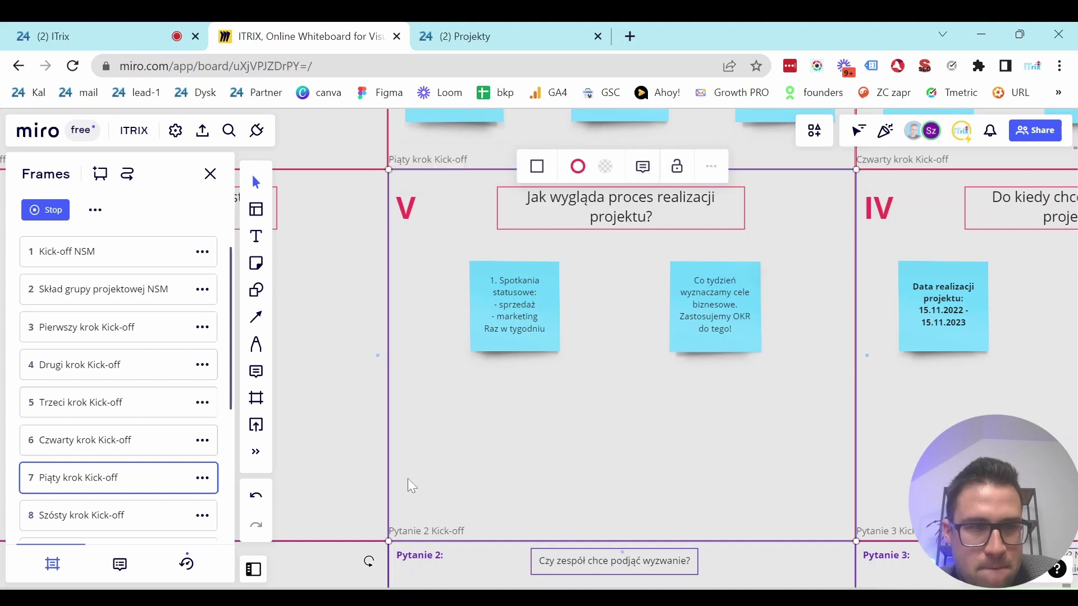
left_click(137, 515)
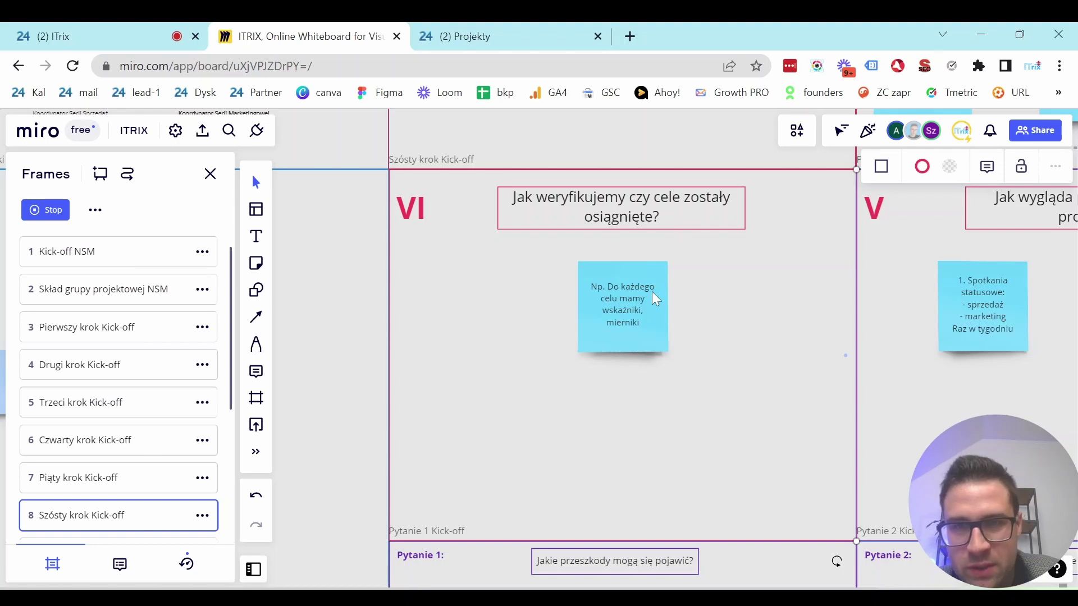
Check the goal indicators note, then bring up the '9 Pytanie 1 Kick-off' frame.
left_click(651, 305)
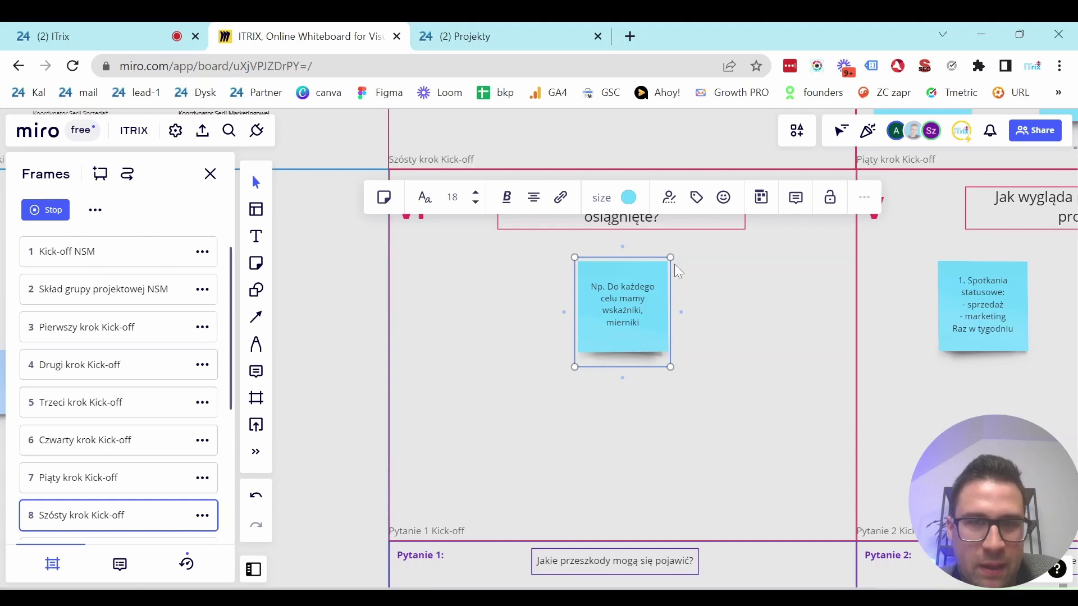
left_click(742, 292)
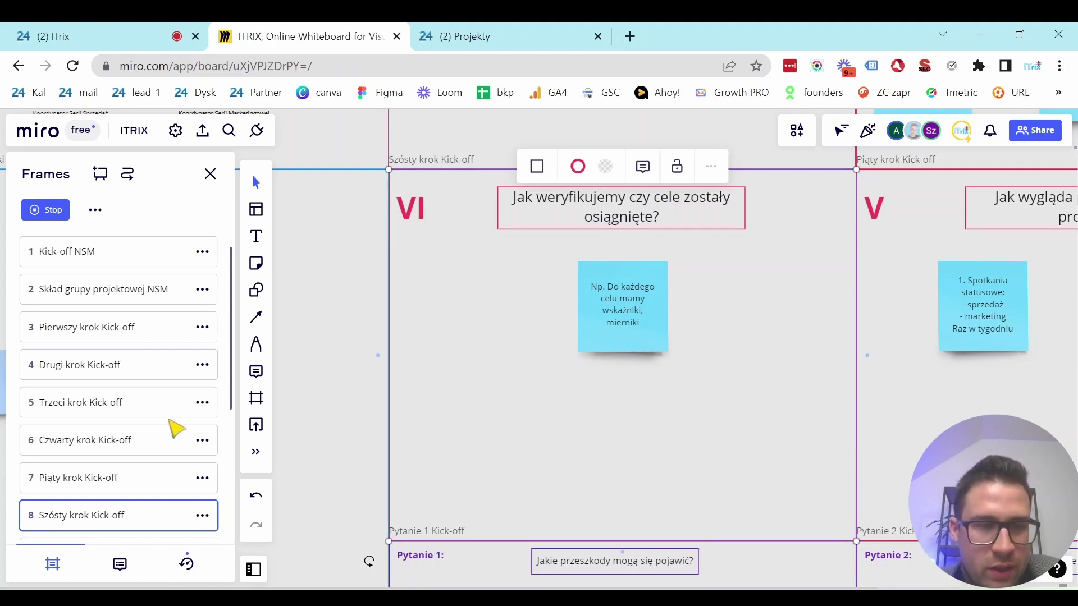
scroll(170, 415, "down", 2)
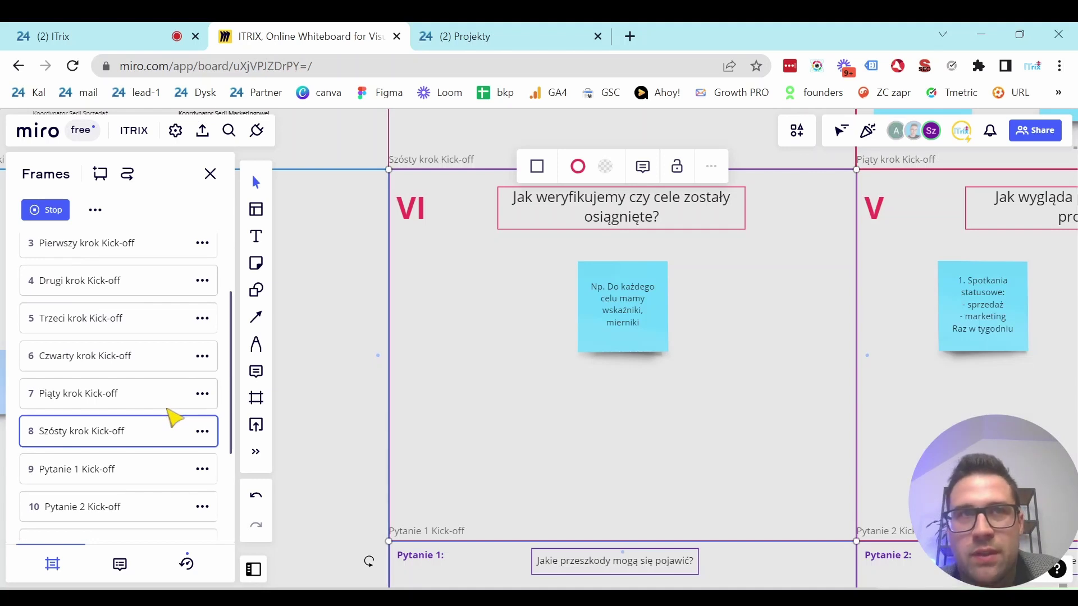
scroll(174, 418, "down", 3)
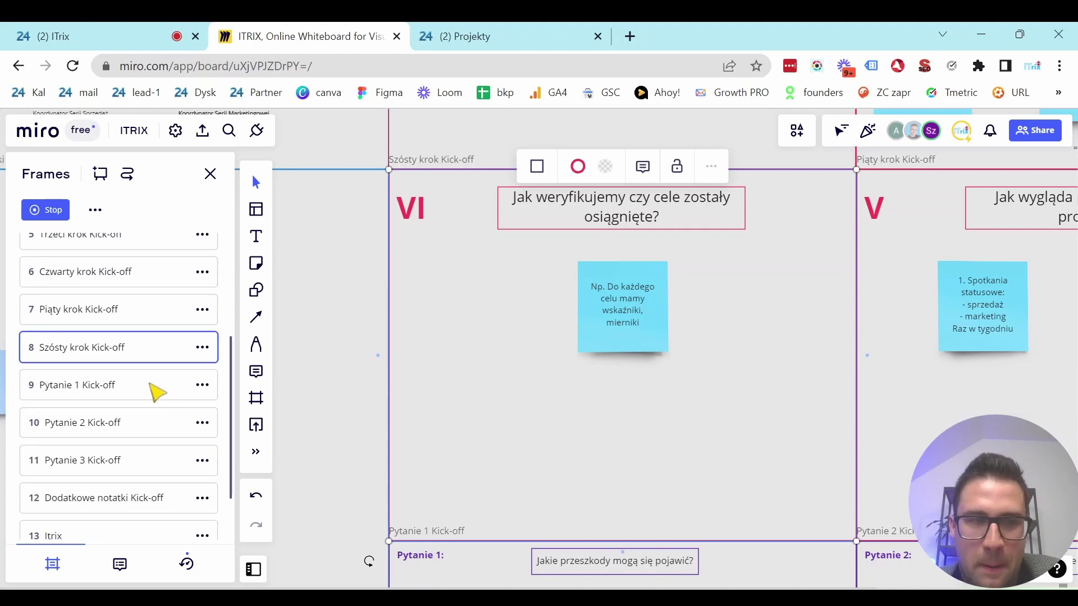
left_click(151, 384)
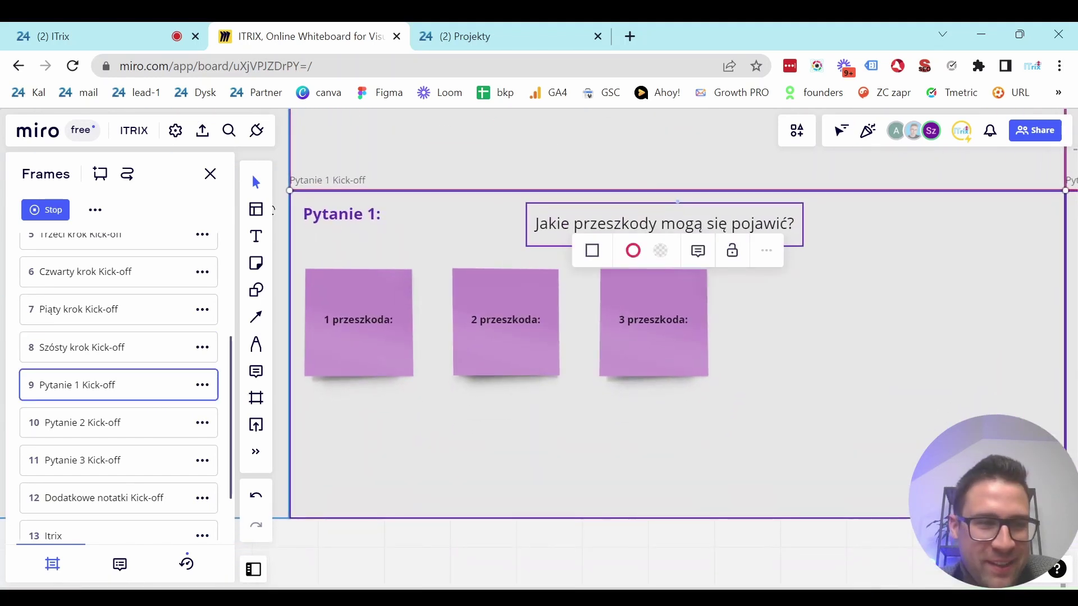
Overwrite the '1 przeszkoda:' note with 'Brak czasu na realizację NSM'.
left_click(749, 415)
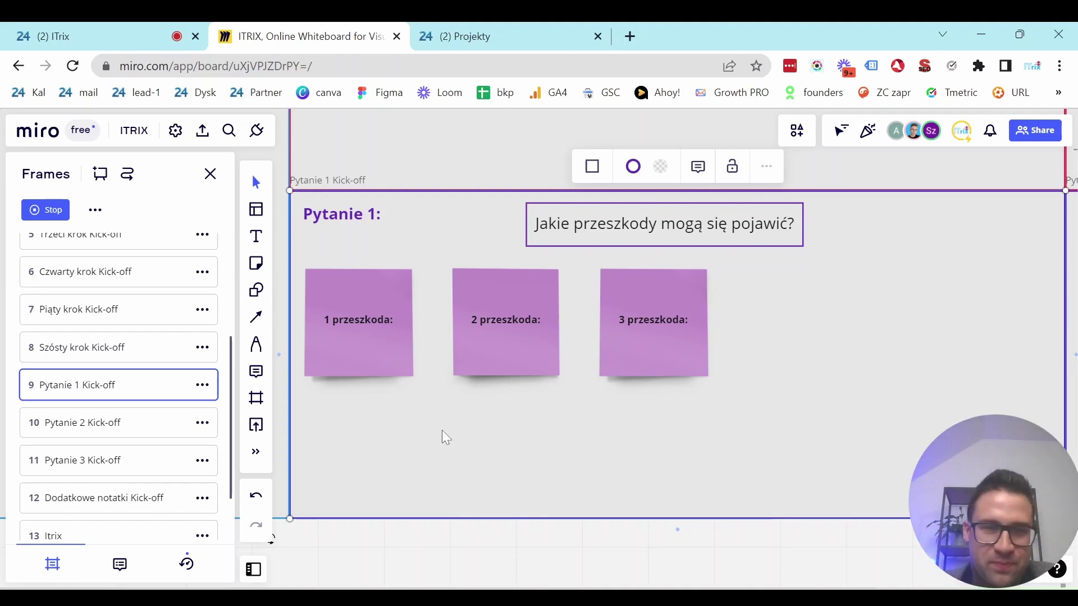
left_click(363, 322)
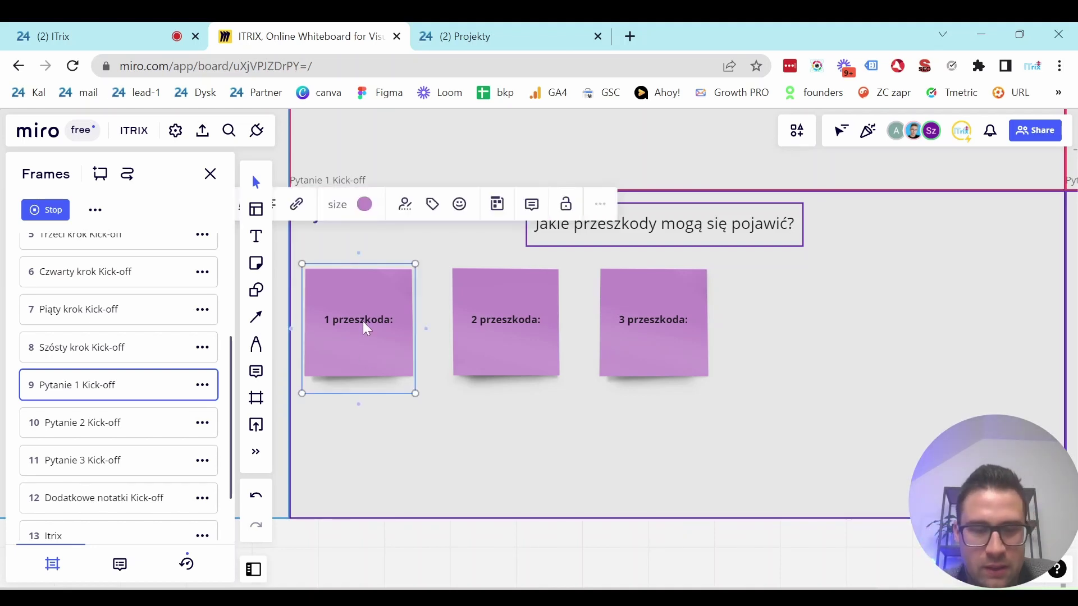
double_click(366, 318)
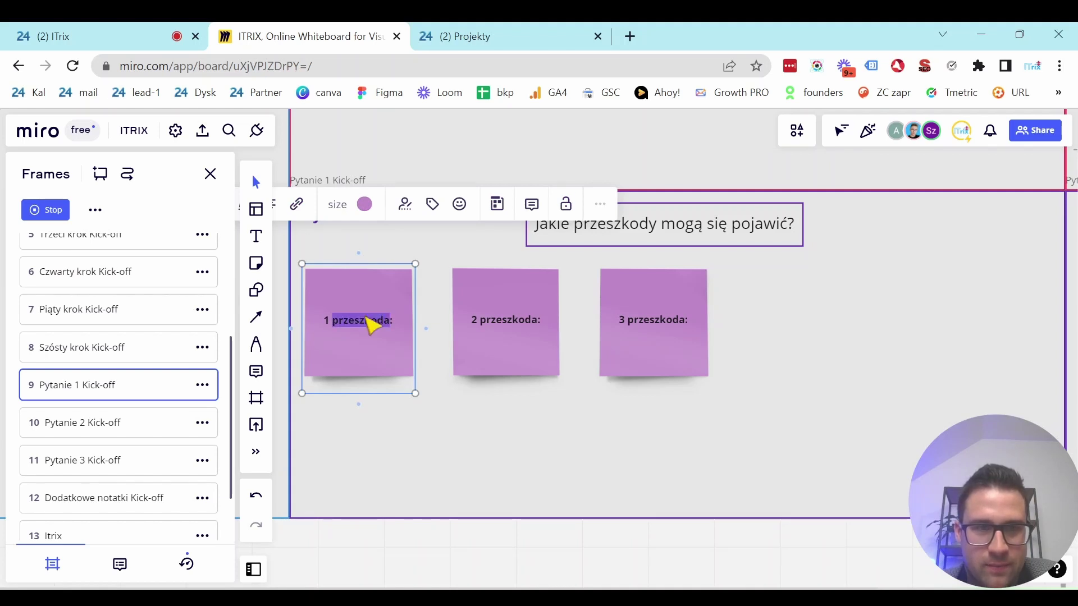
triple_click(366, 318)
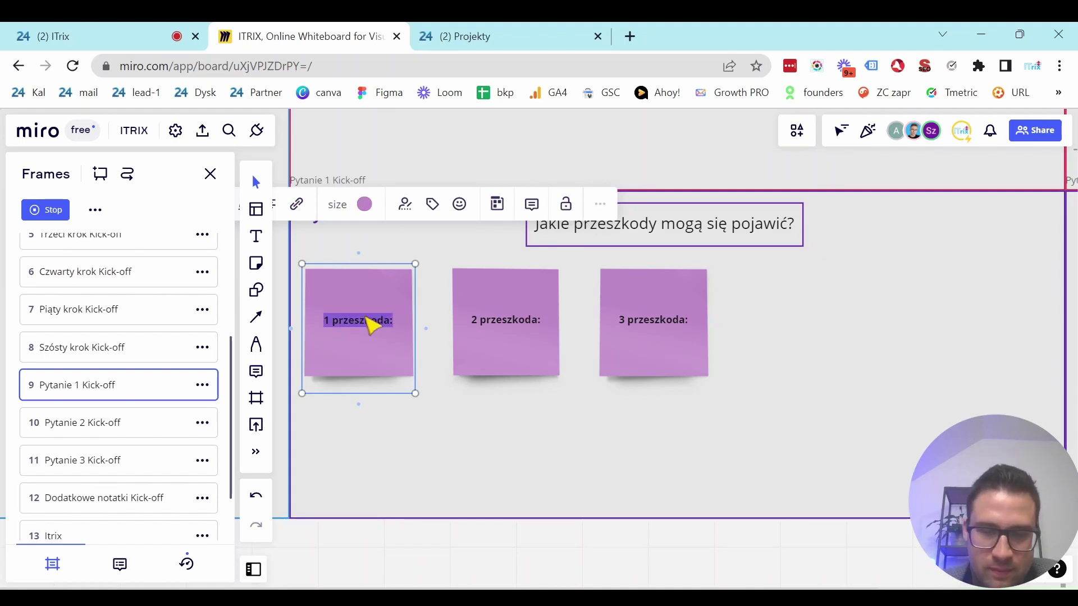
type("Brak")
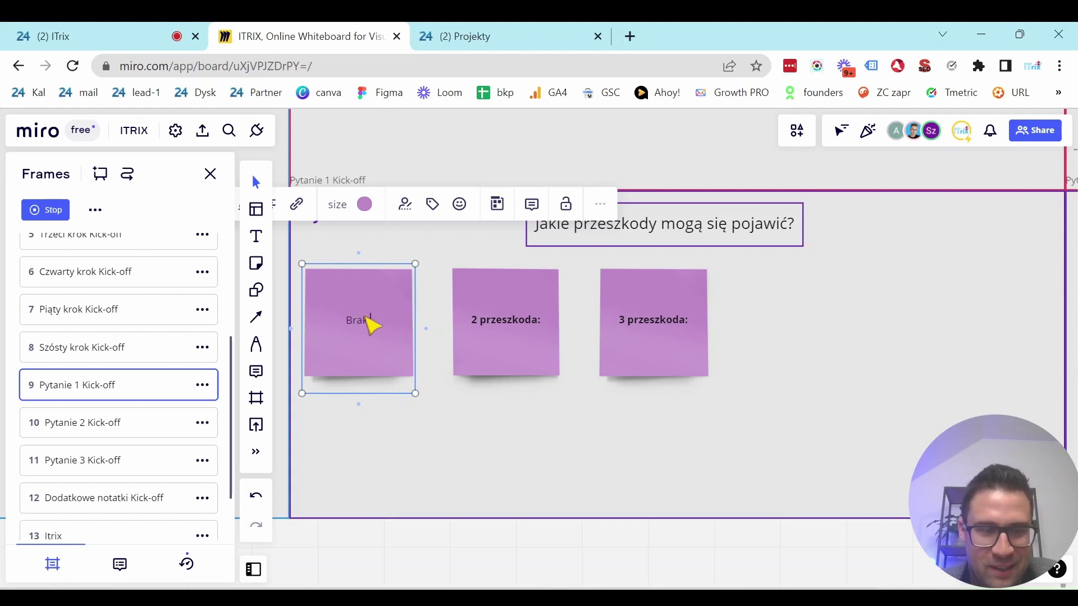
type(" czasu")
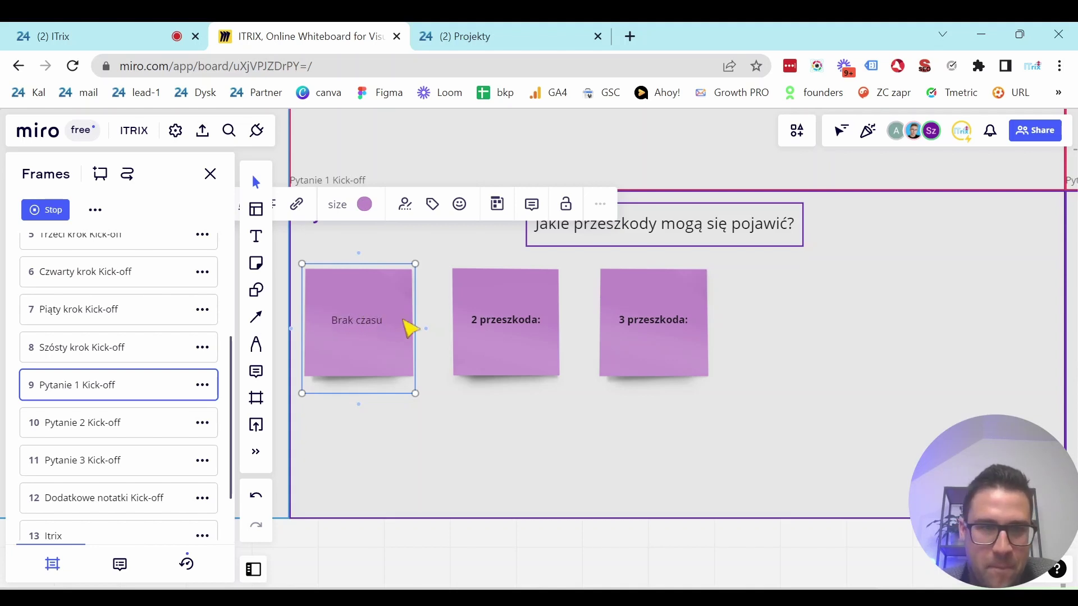
type(" na")
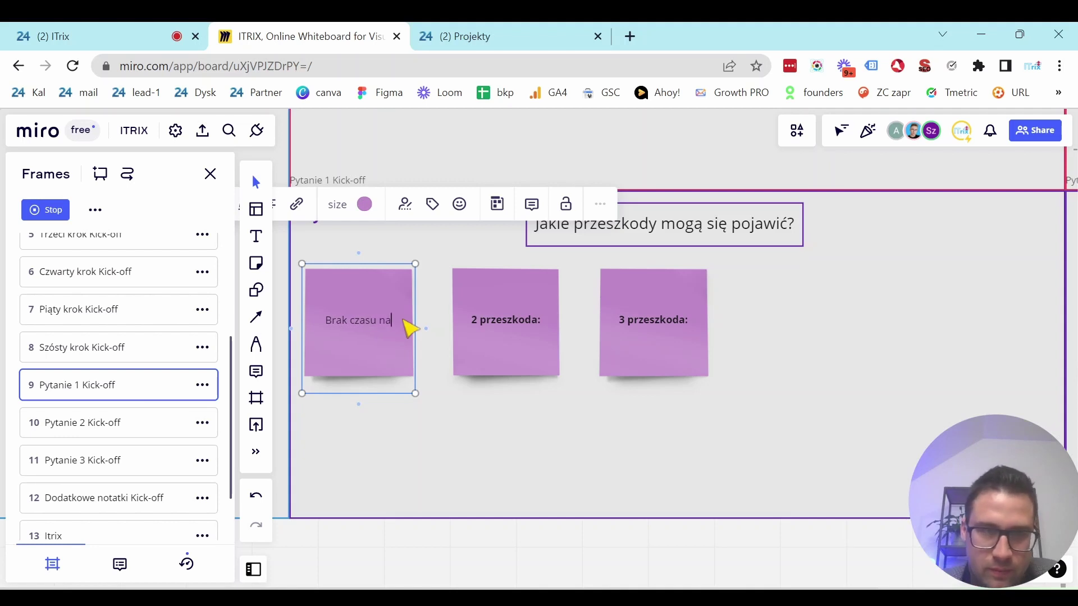
type(" realizację NSM")
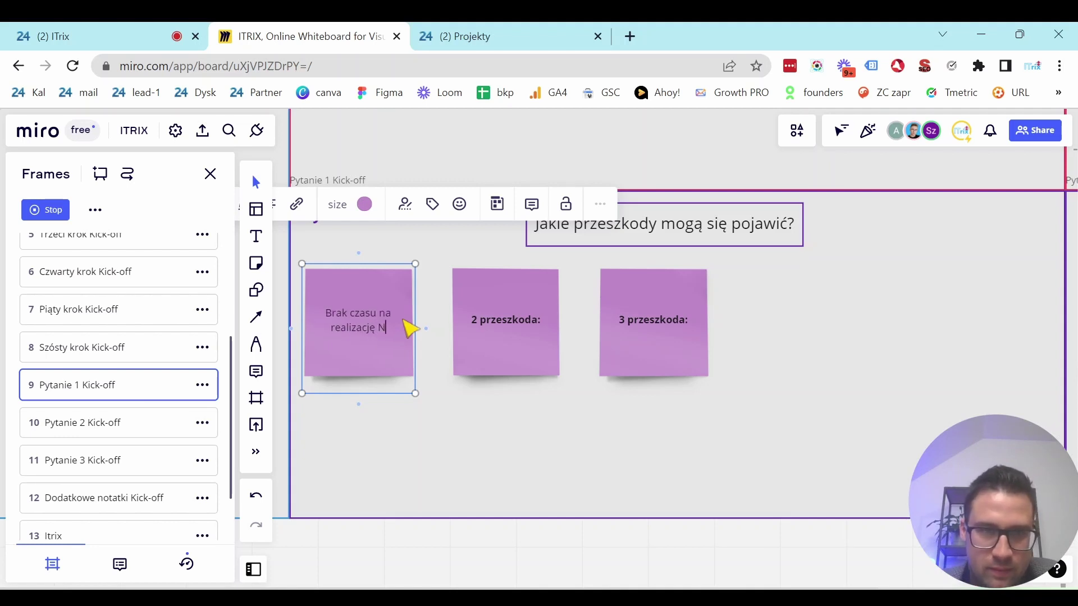
left_click(492, 431)
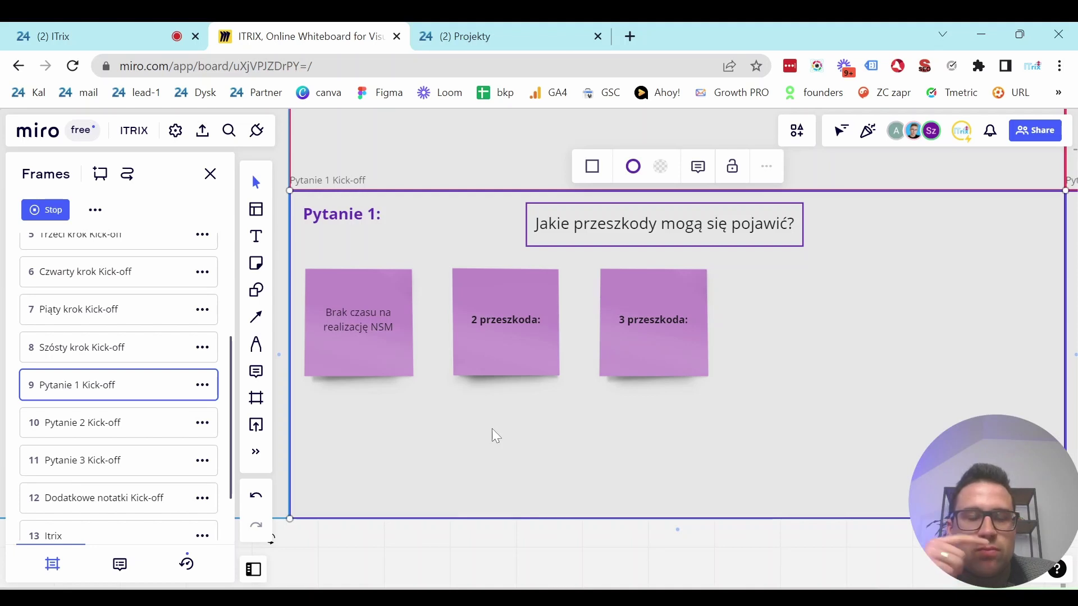
key("Return")
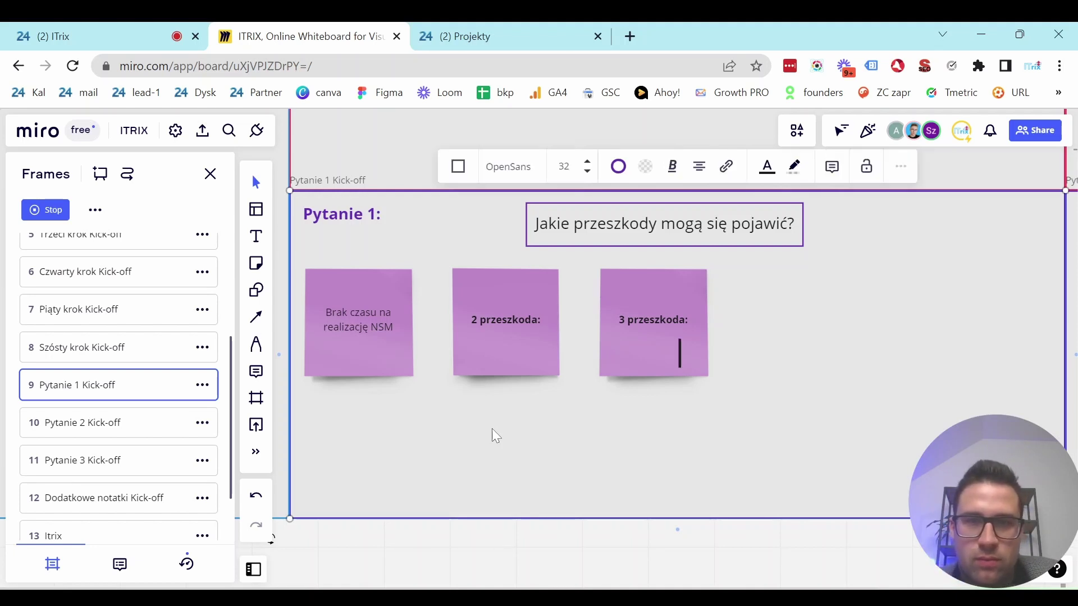
key("Escape")
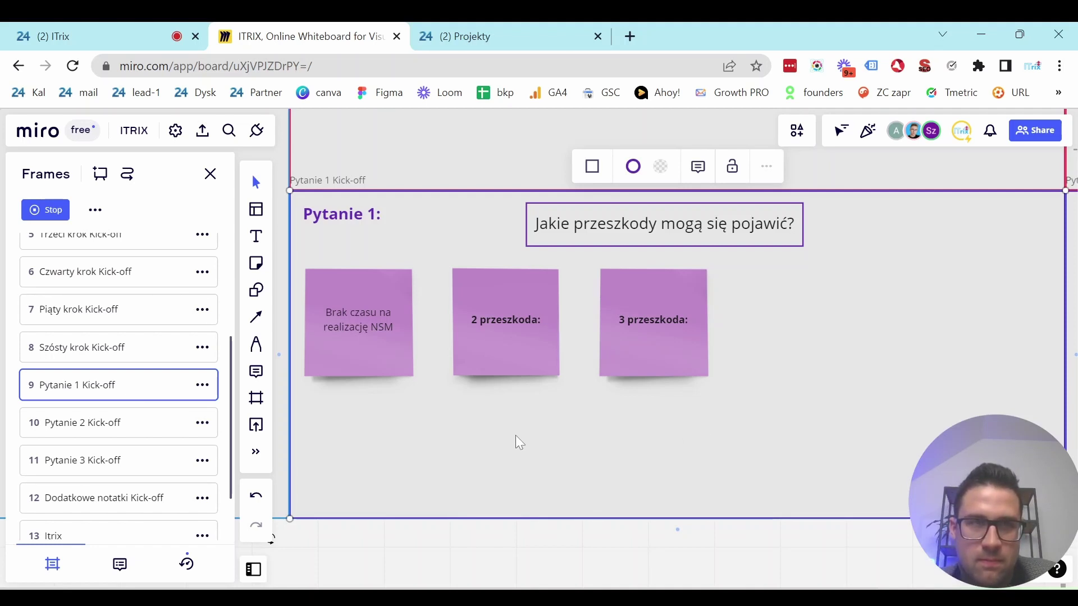
Type "Nie będziemy wiedzieć jak to można wdrożyć u nas" into the second obstacle note.
double_click(511, 321)
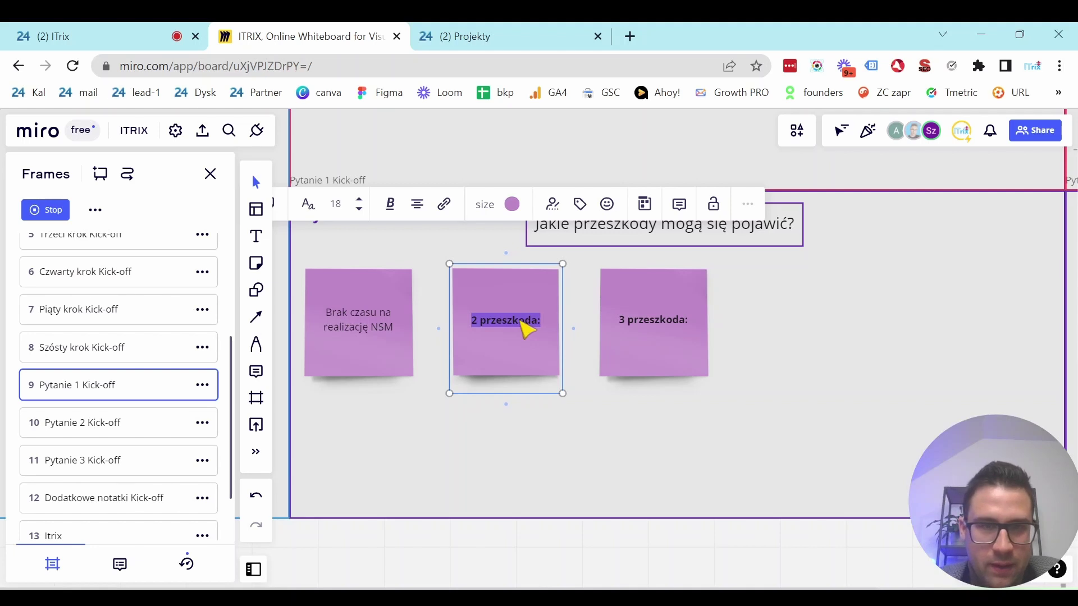
type("\"N")
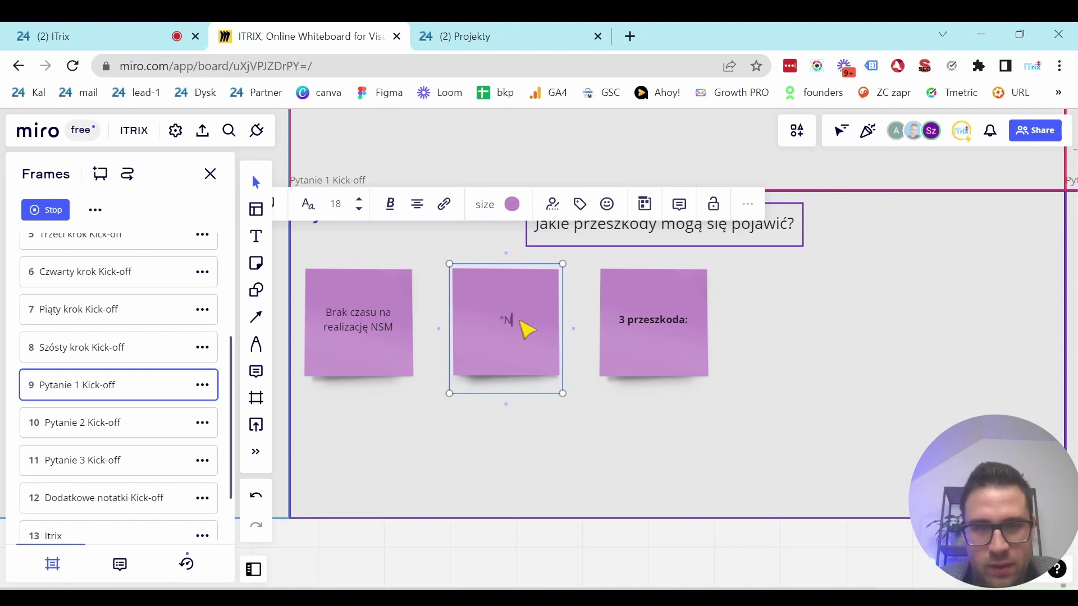
type("ie będziemy ")
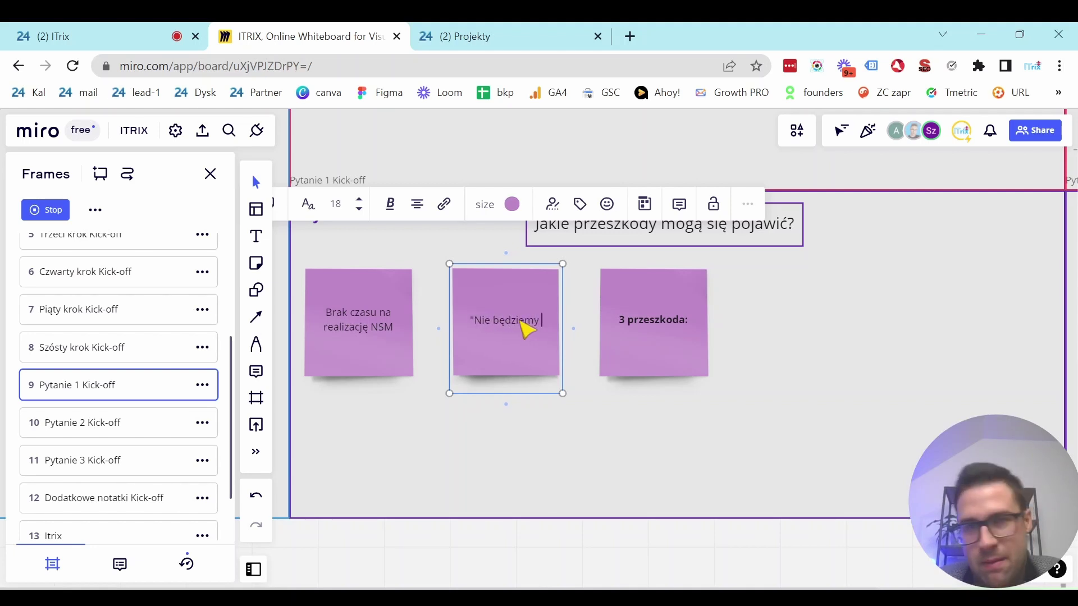
type("wi")
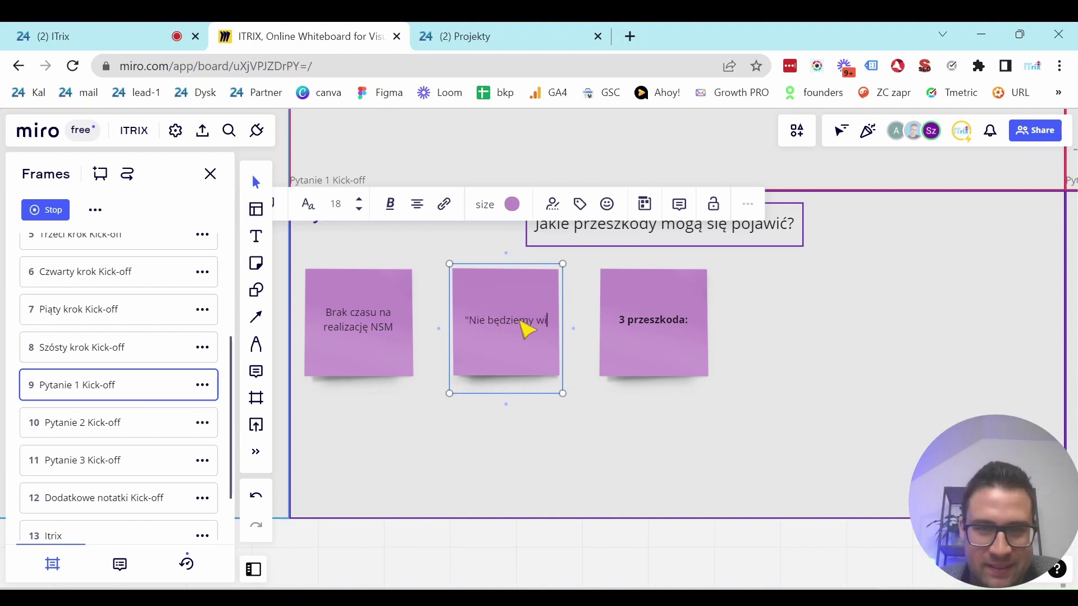
type("edzieć jak to")
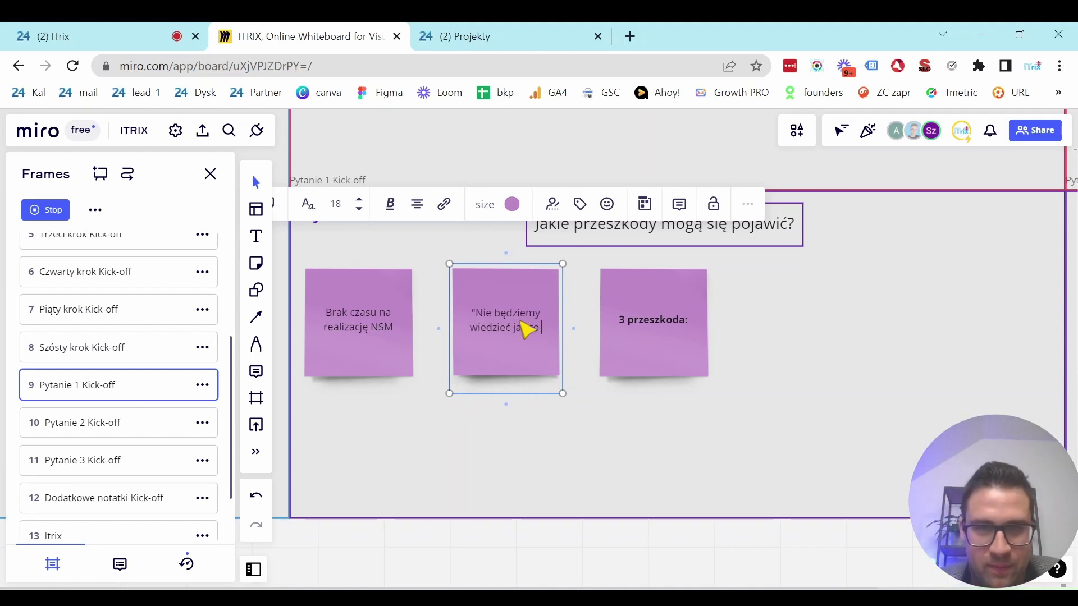
type(" można wdrożyć")
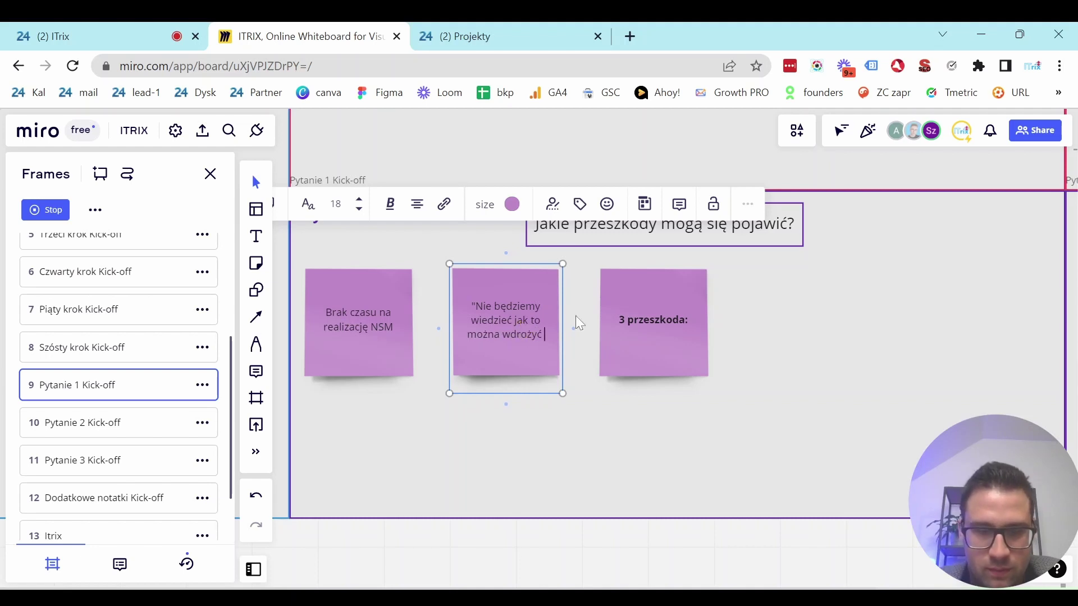
type(" u nas\"")
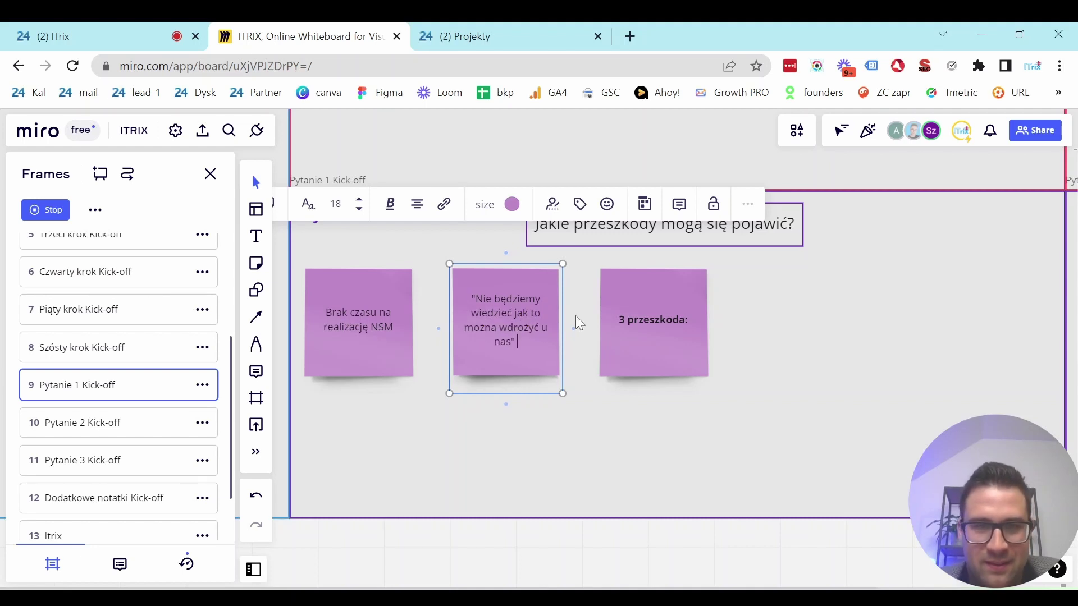
left_click(554, 467)
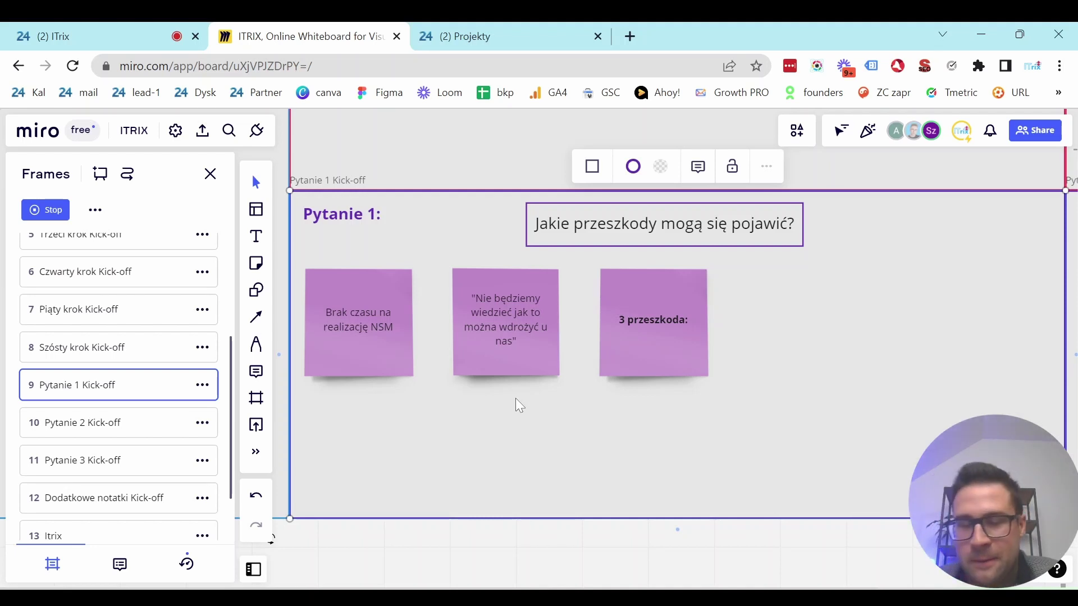
Clear the third note's placeholder and type "nie będziemy umieli czegoś zrobić".
left_click(622, 367)
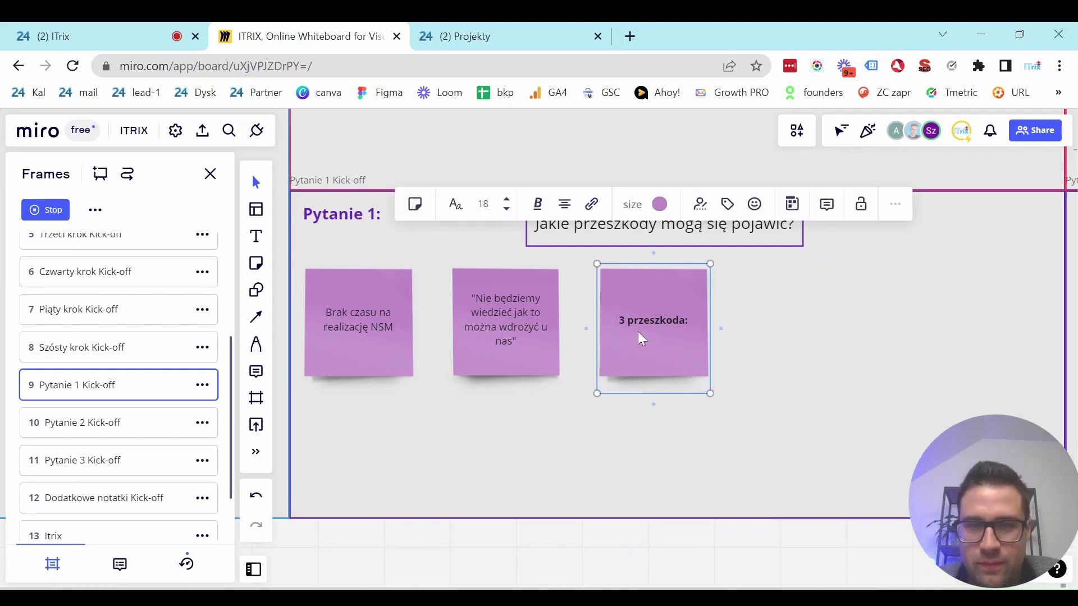
double_click(649, 326)
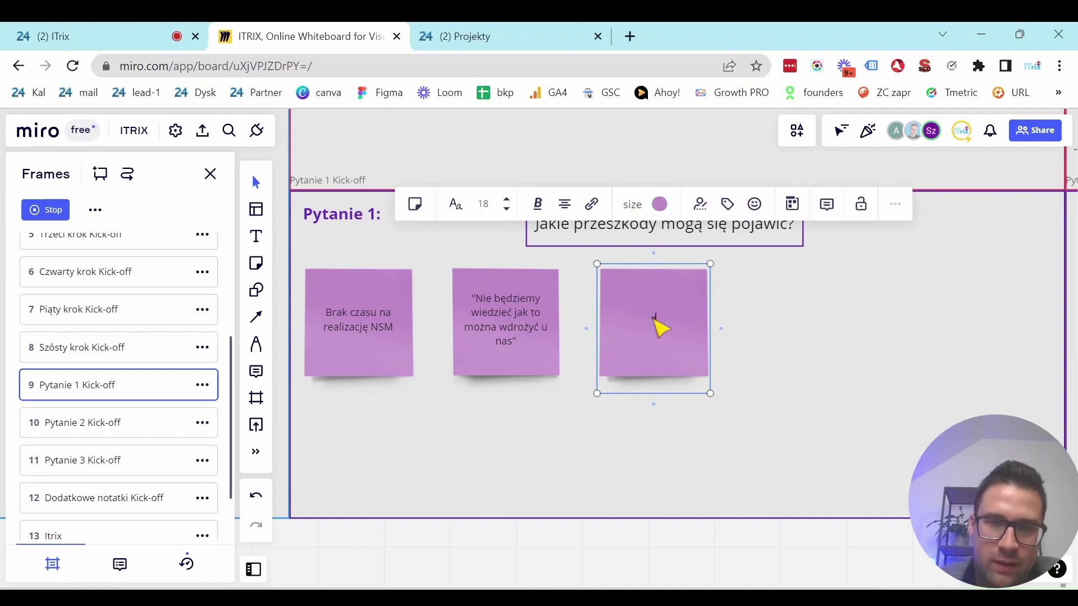
key("BackSpace")
type("\"N")
key("BackSpace")
key("BackSpace")
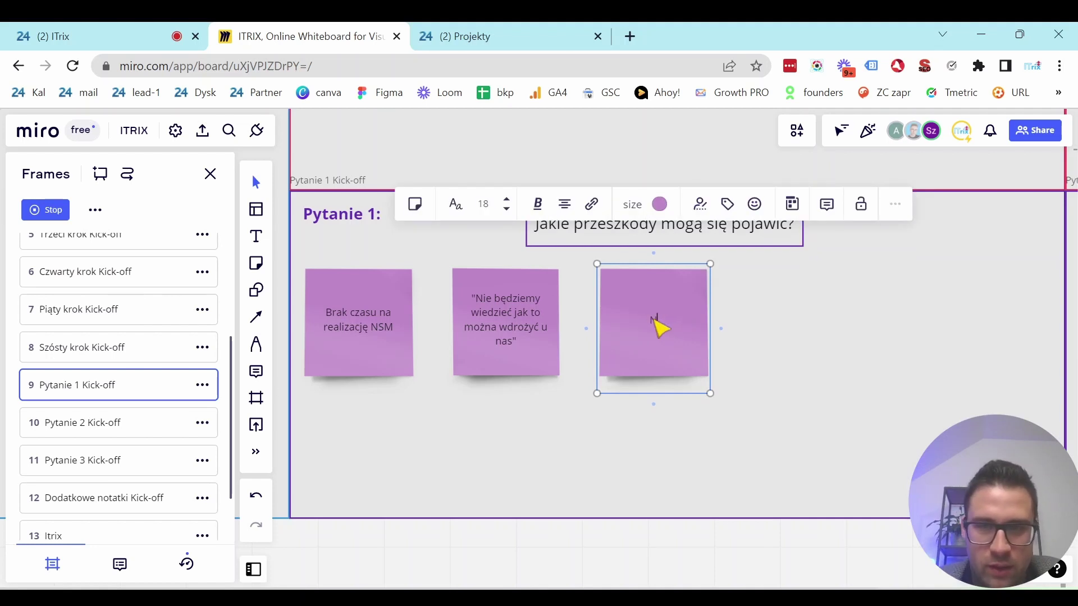
type("\"nie be")
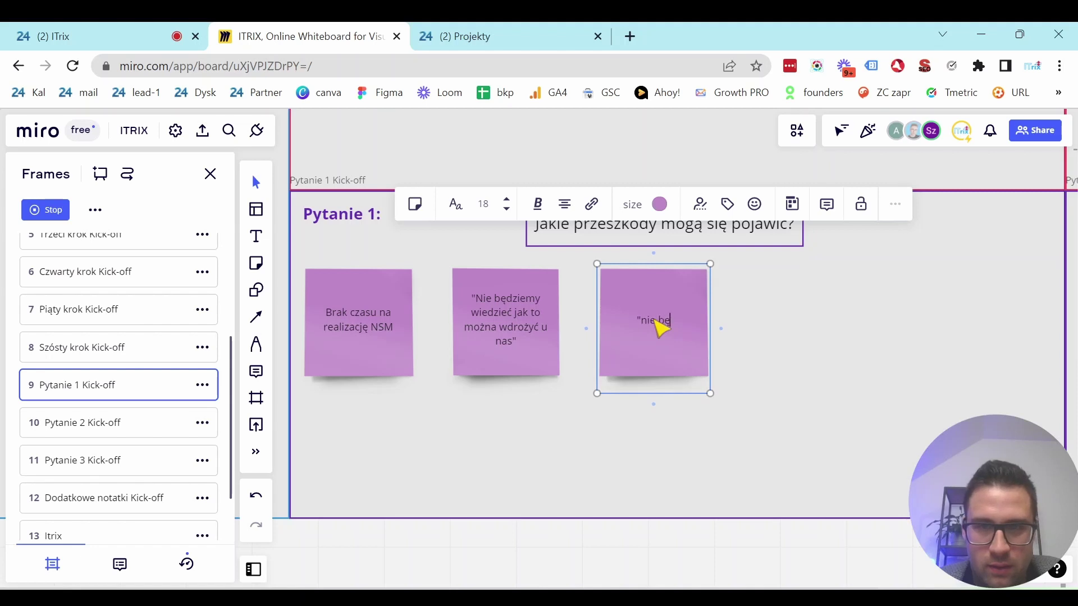
key("BackSpace")
type("ędziemy")
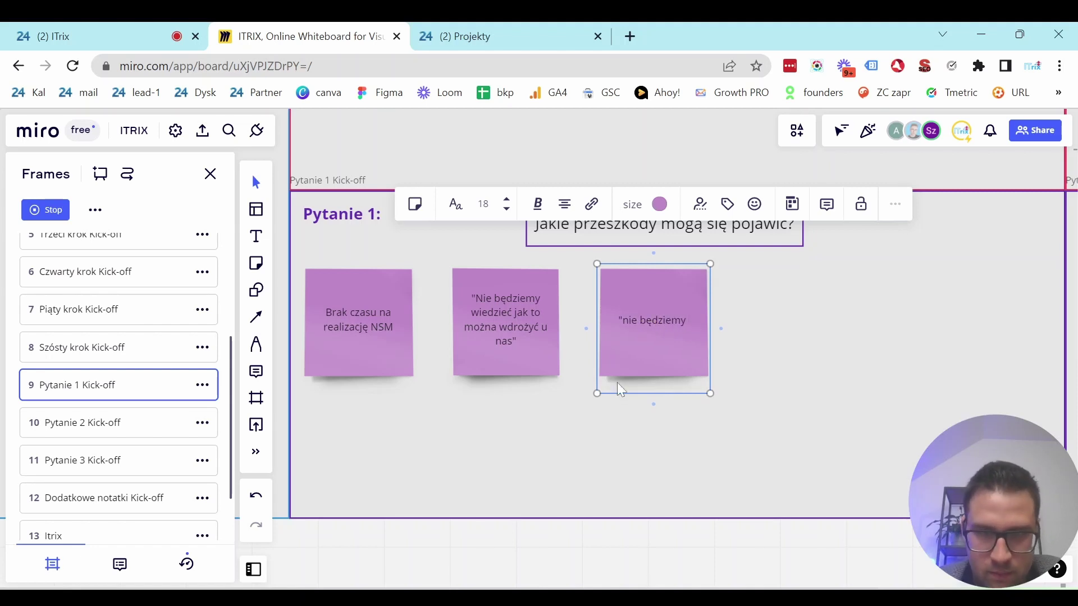
type(" umieli c")
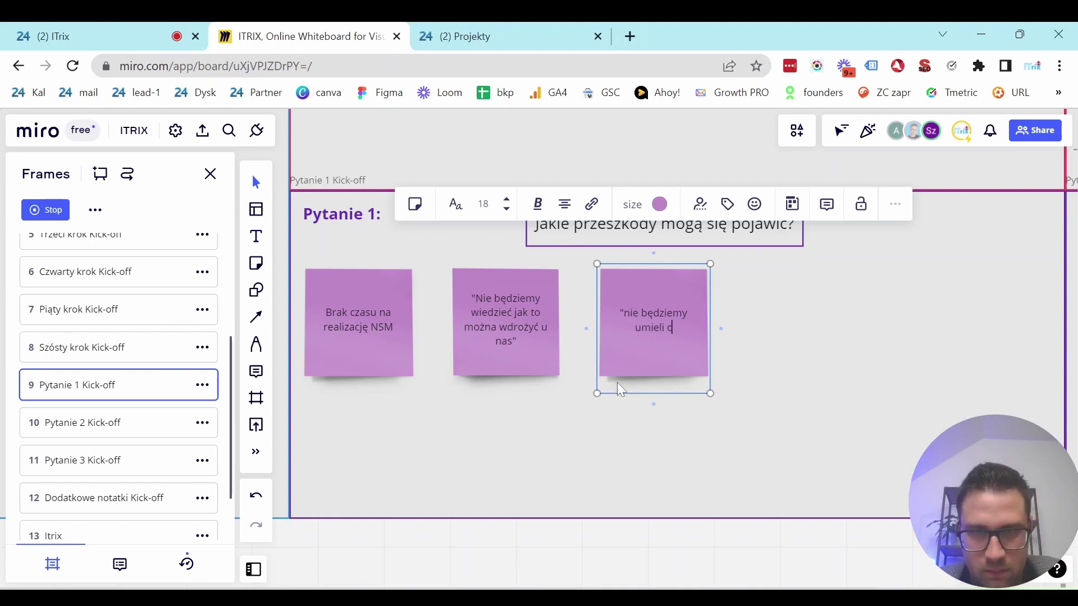
type("zegoś zrob")
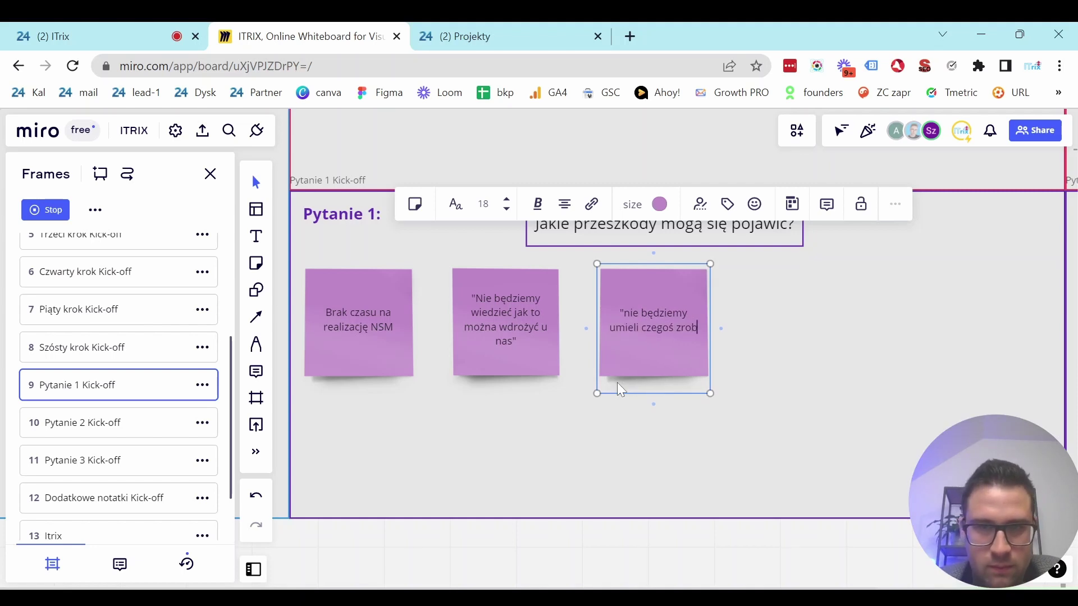
type("ić")
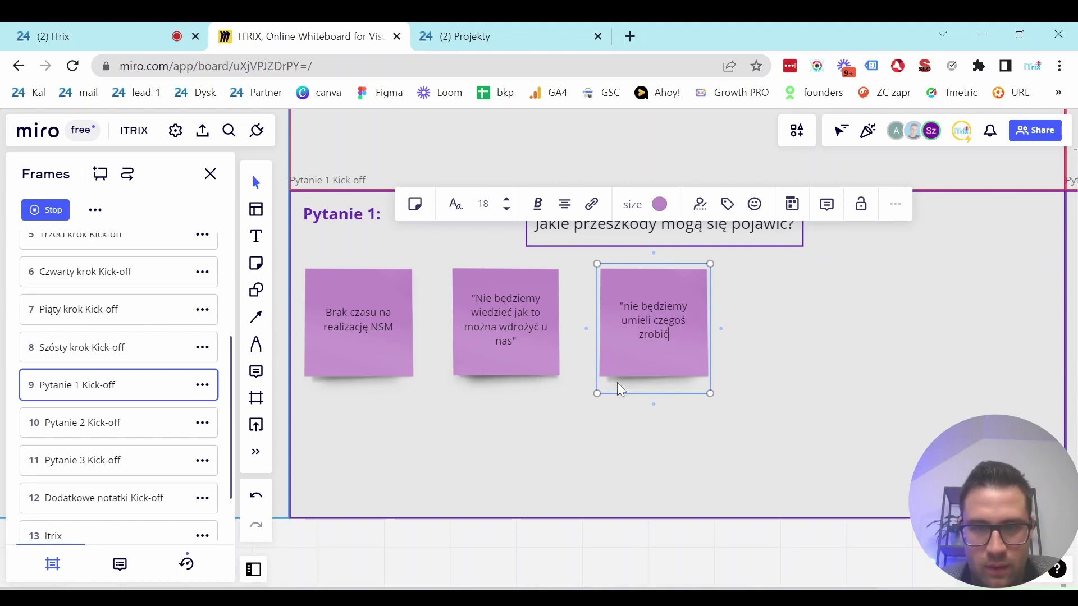
type("\"")
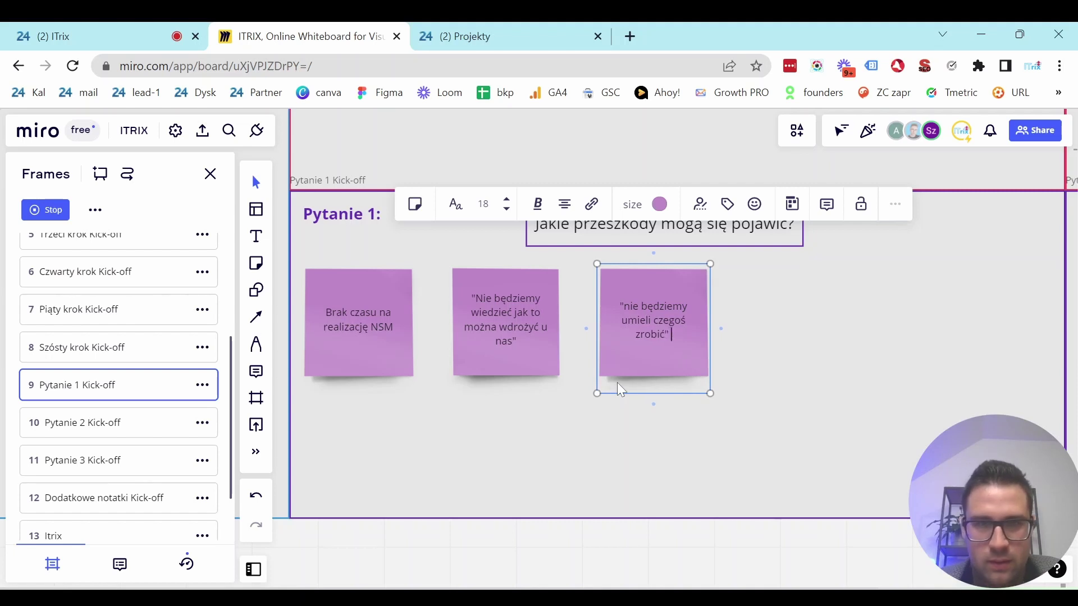
left_click(857, 326)
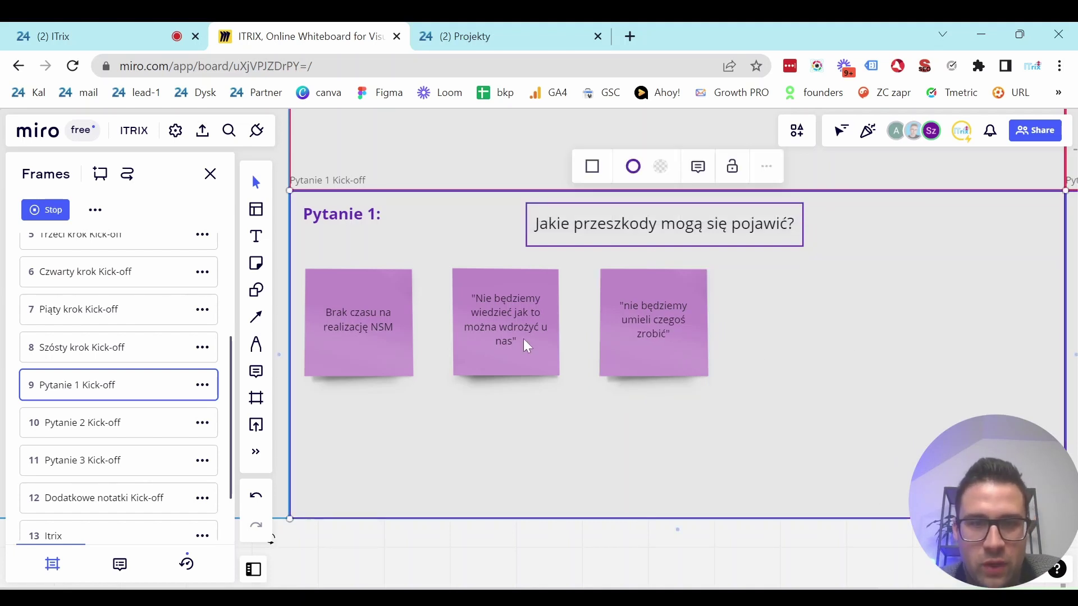
left_click(523, 339)
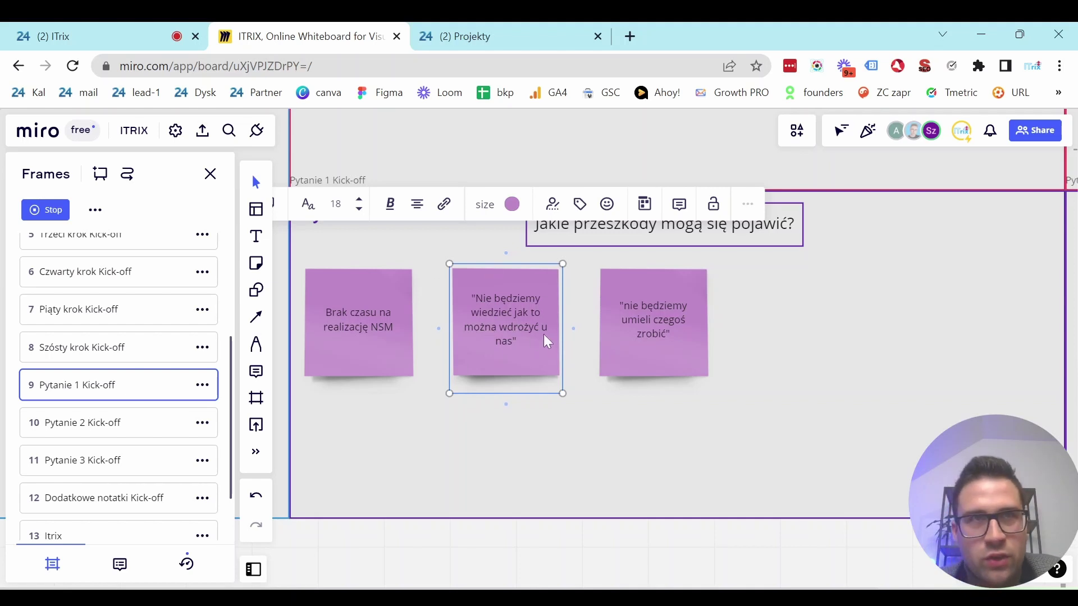
left_click(666, 346)
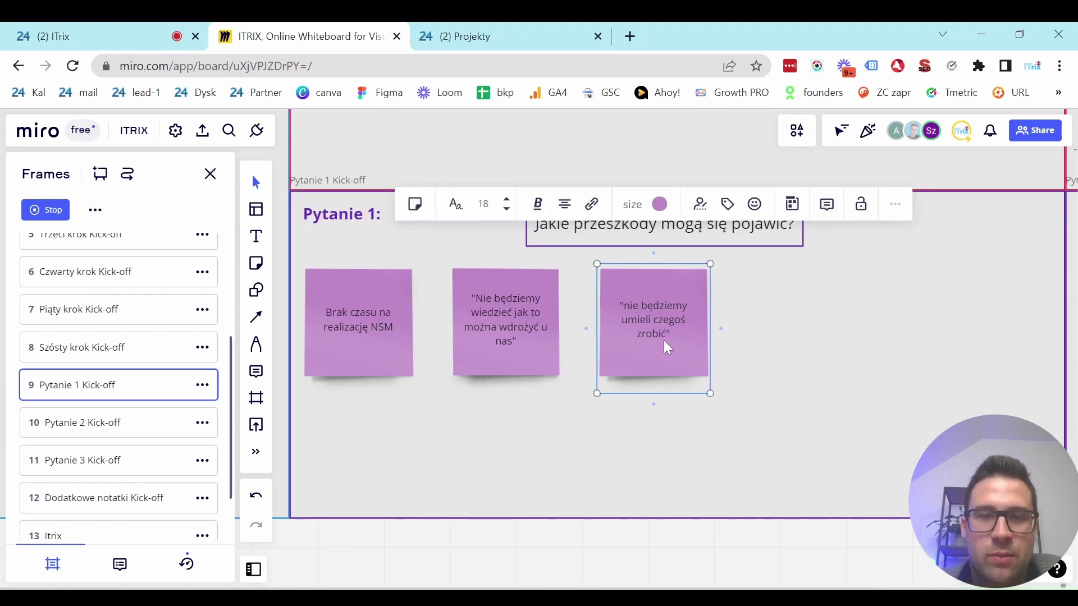
left_click(830, 361)
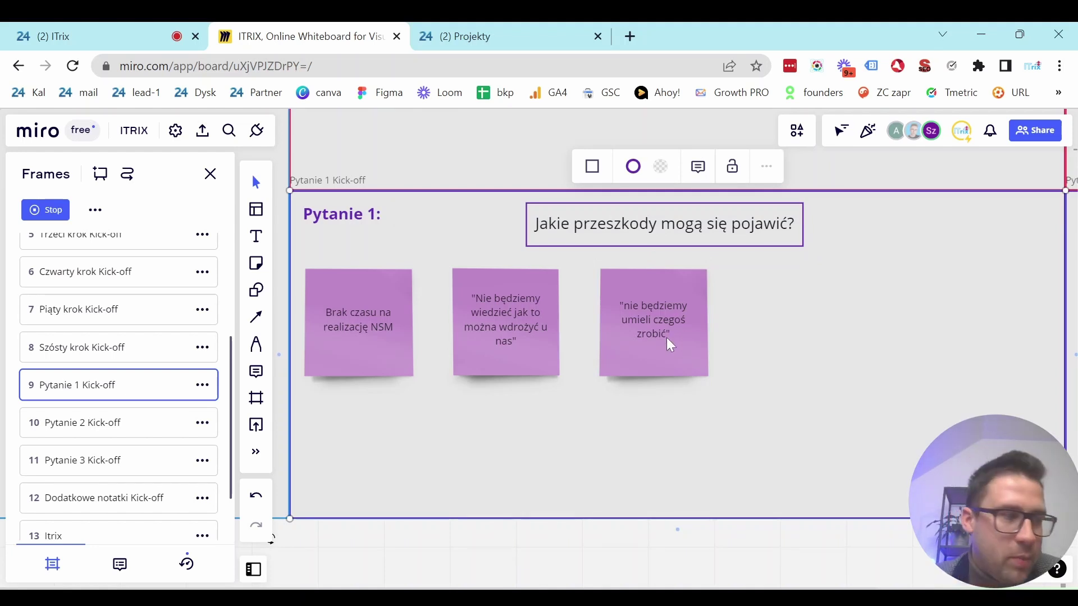
left_click(803, 348)
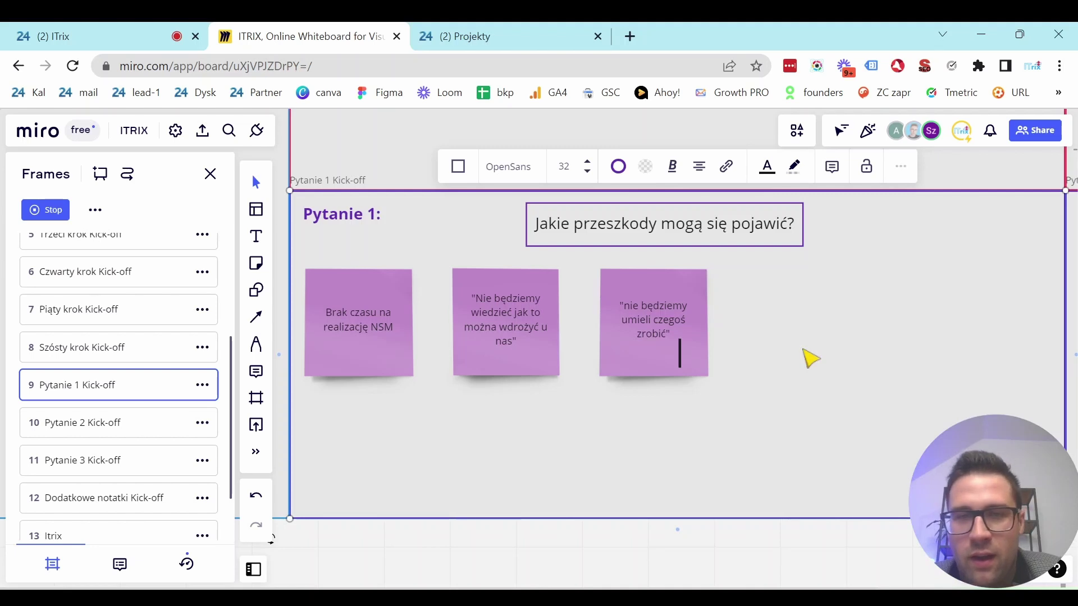
left_click(776, 402)
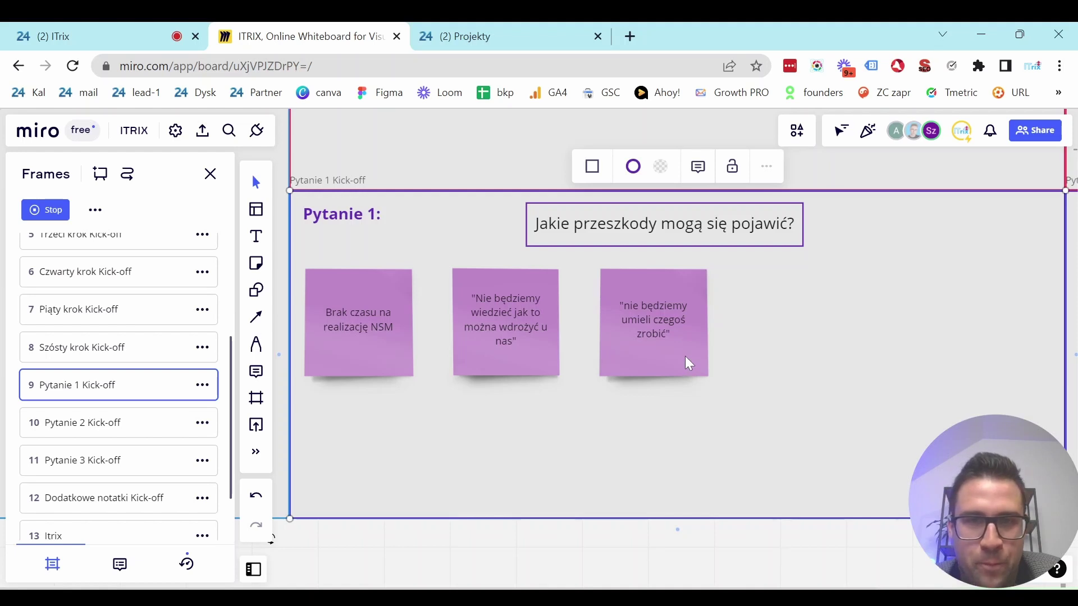
left_click(351, 338)
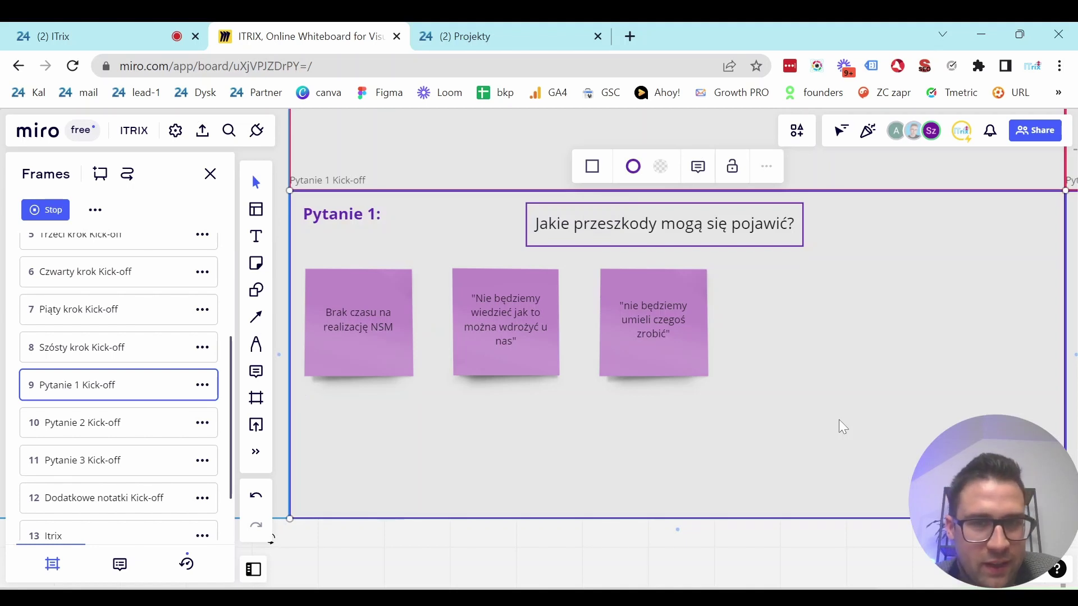
left_click(669, 349)
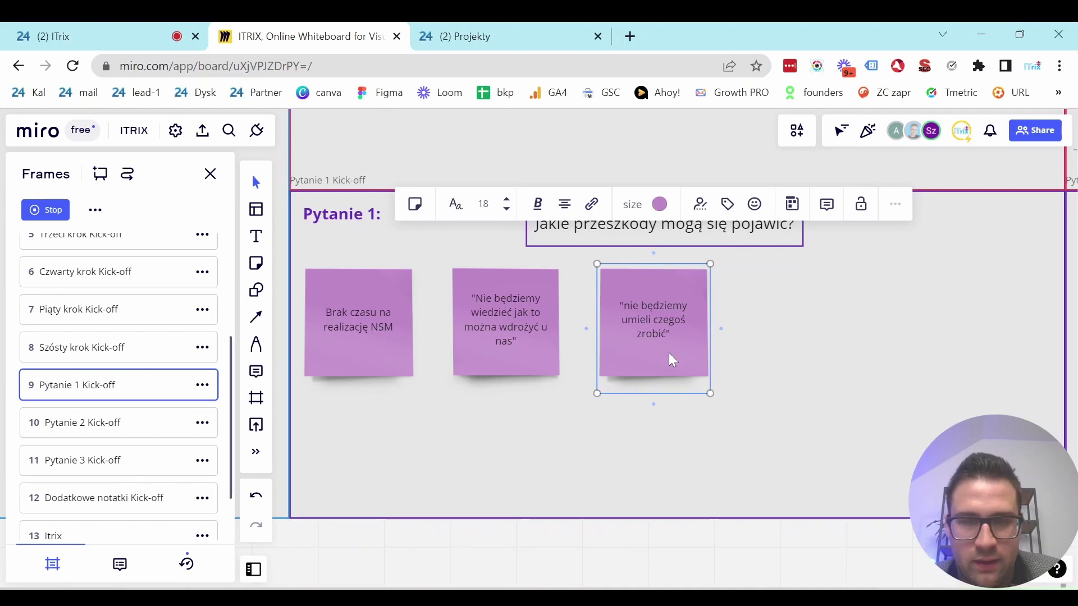
Duplicate a sticky note below the first answer and write 'Brak czasu na nagrywanie' in it.
key("ctrl+d")
left_click_drag(671, 359, 324, 428)
double_click(364, 465)
left_click(366, 466)
type("B")
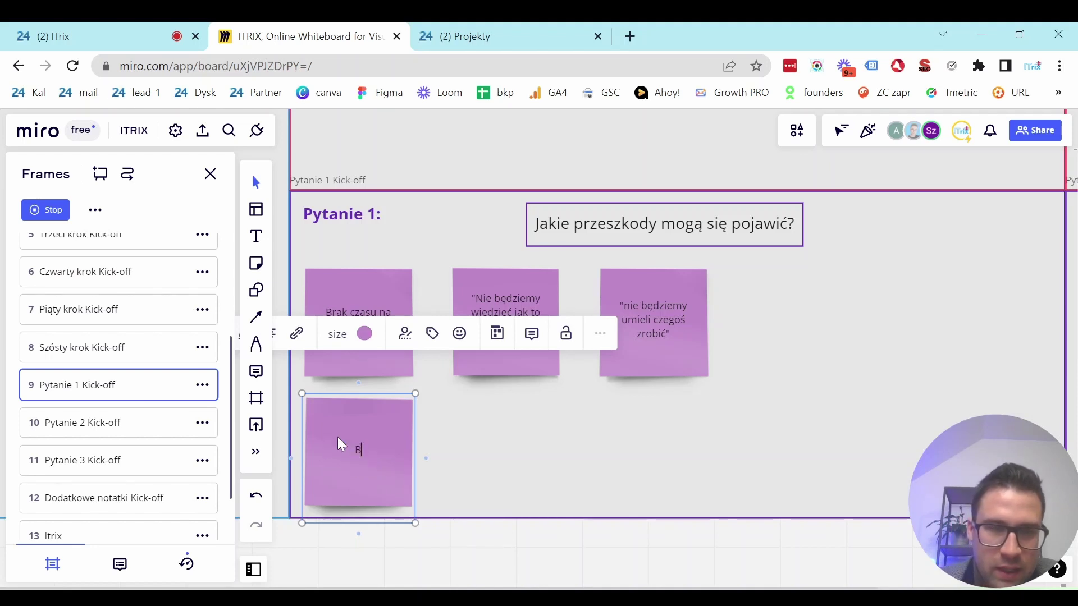
type("rak czas")
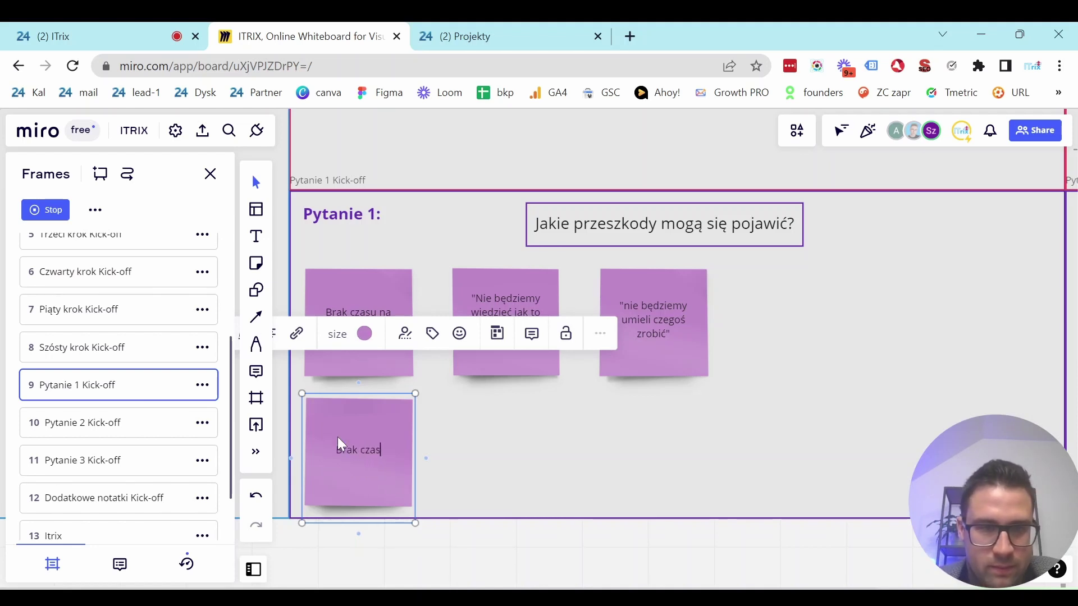
type("u na na")
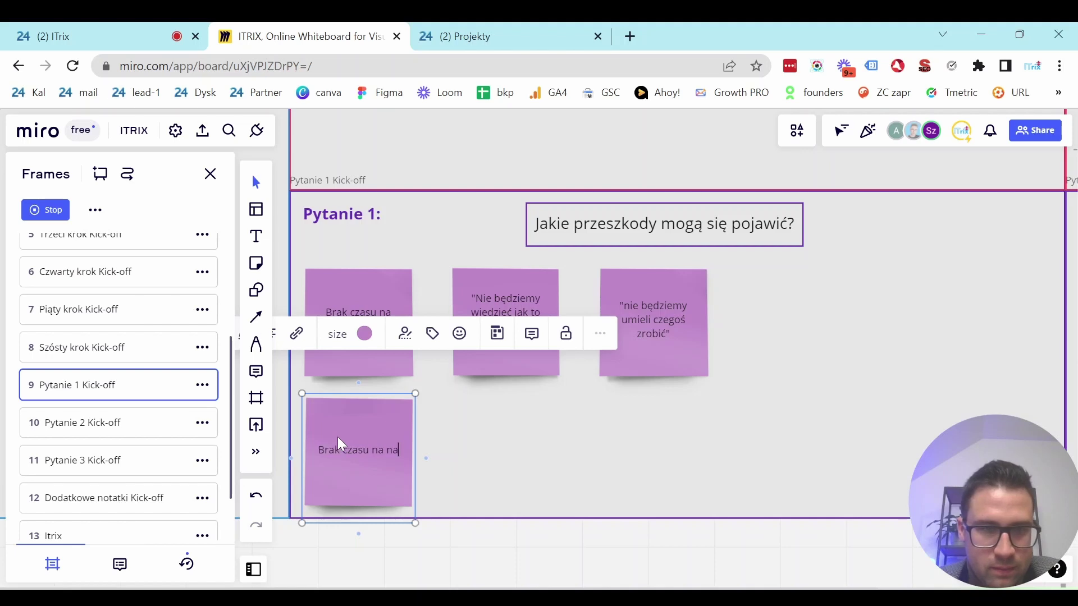
type("grywanie")
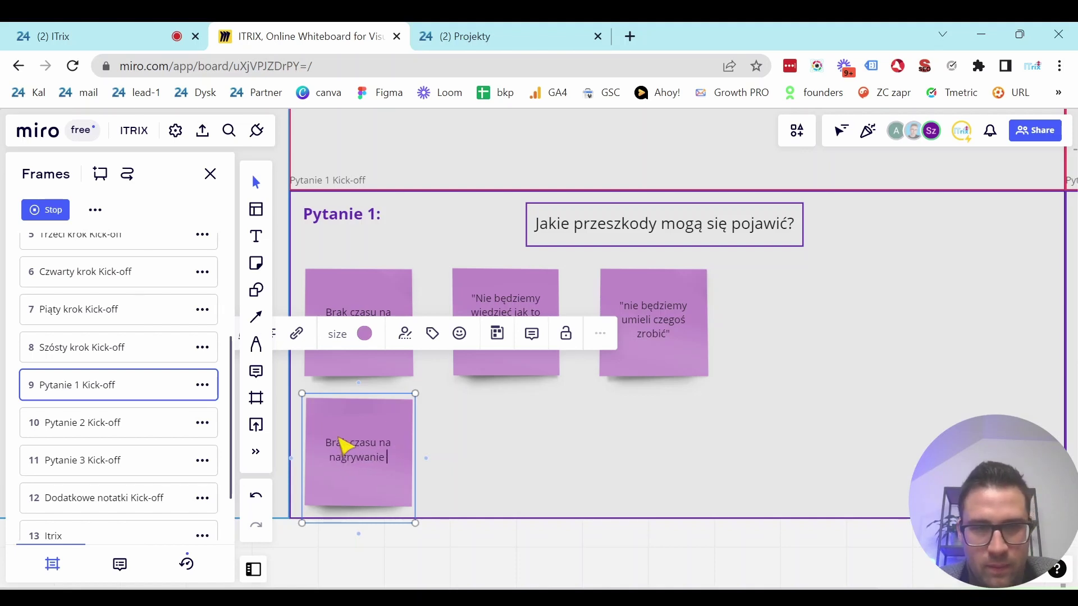
left_click(596, 443)
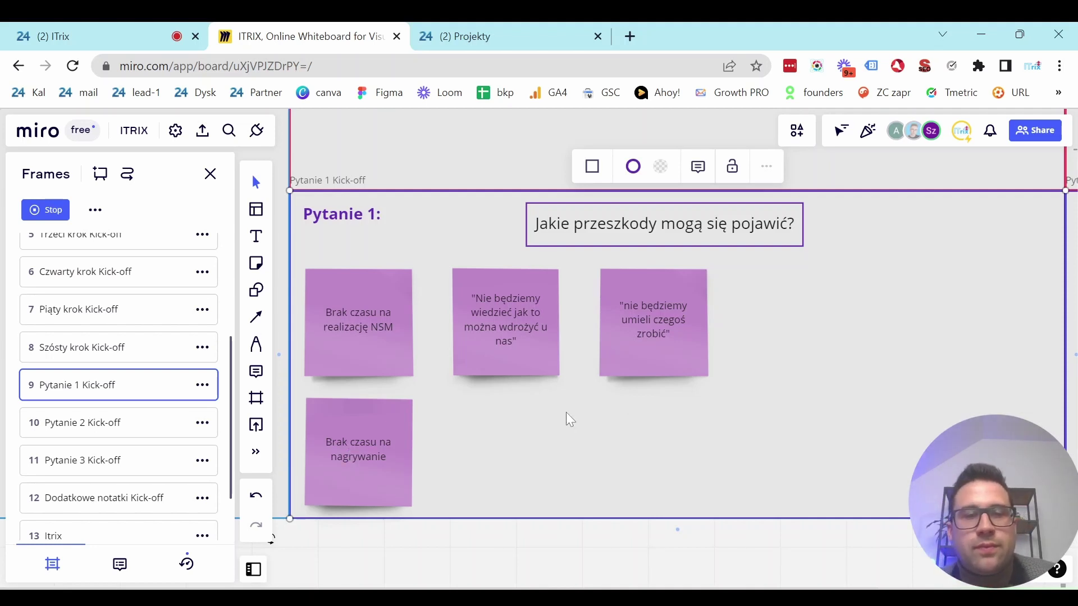
Copy the third answer note to its right and change the copy's text to 'Zespół'.
left_click(685, 416)
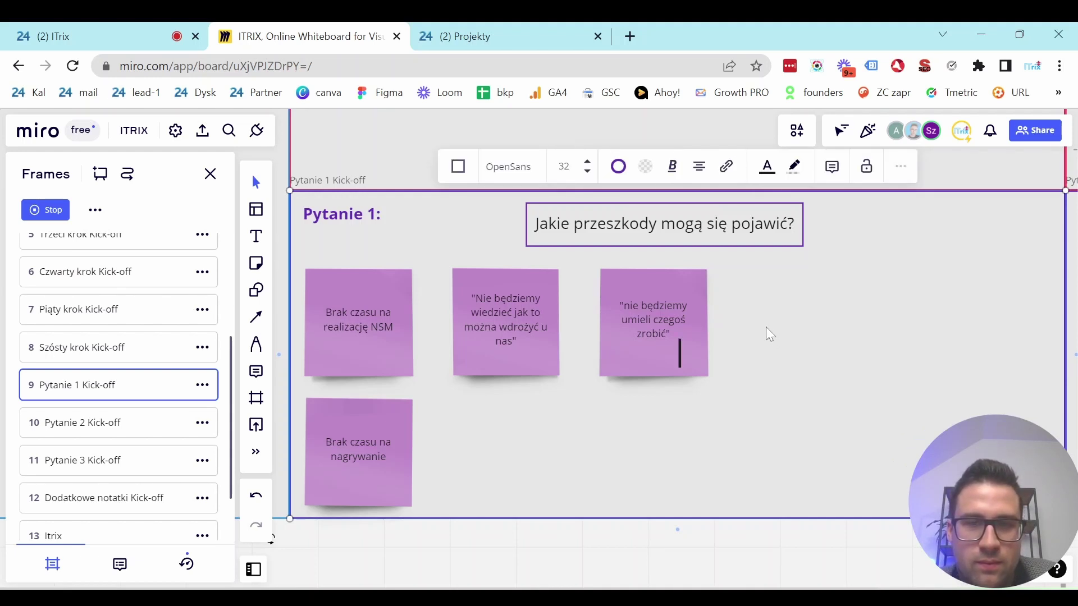
left_click(672, 286)
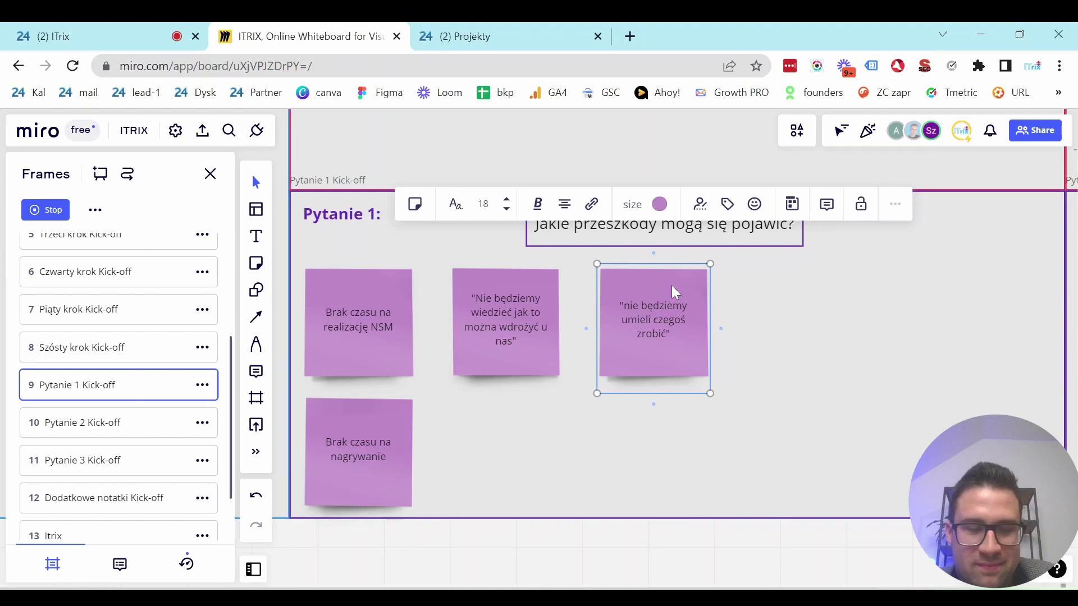
left_click_drag(672, 286, 823, 318, "alt")
double_click(823, 317)
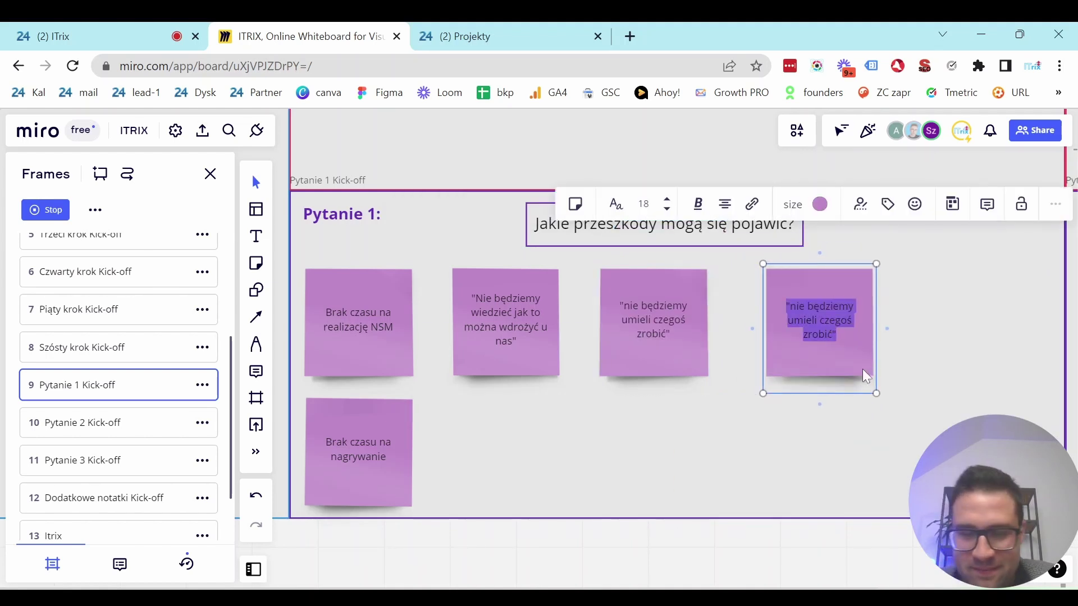
type("Zes")
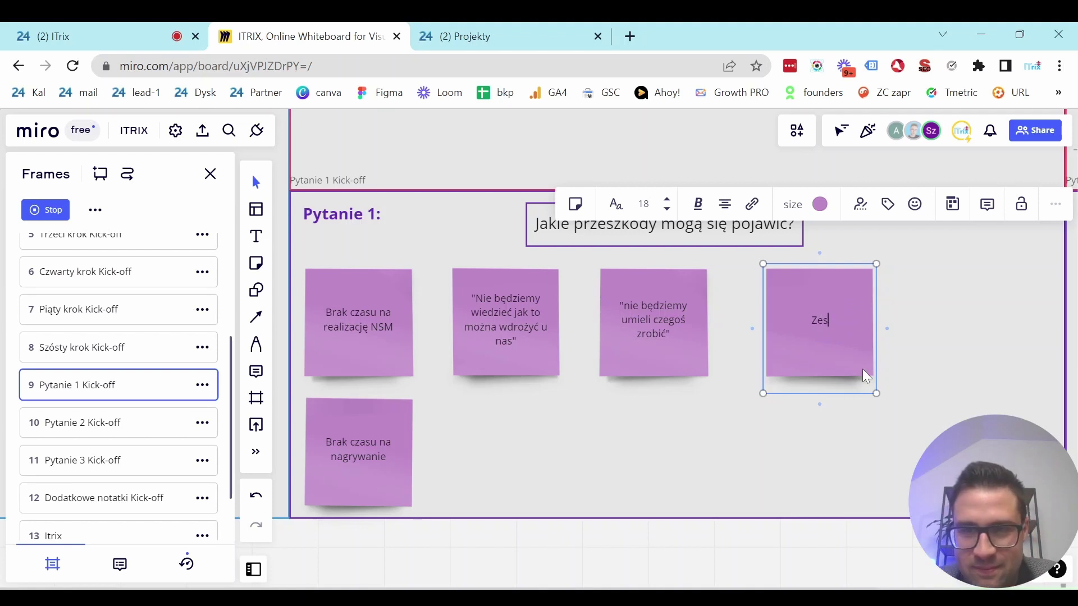
type("pół")
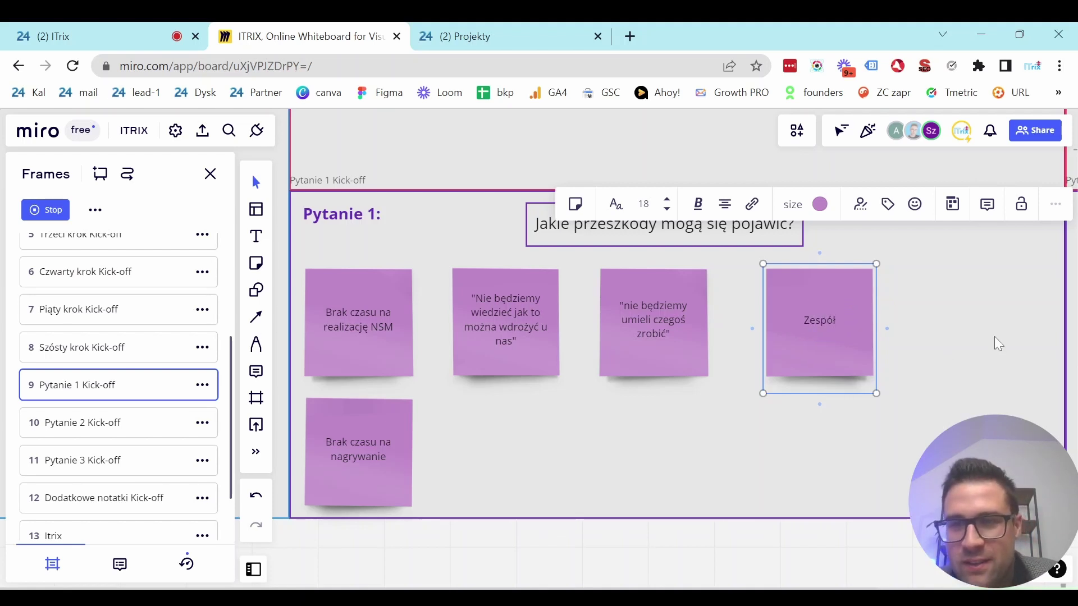
left_click(939, 328)
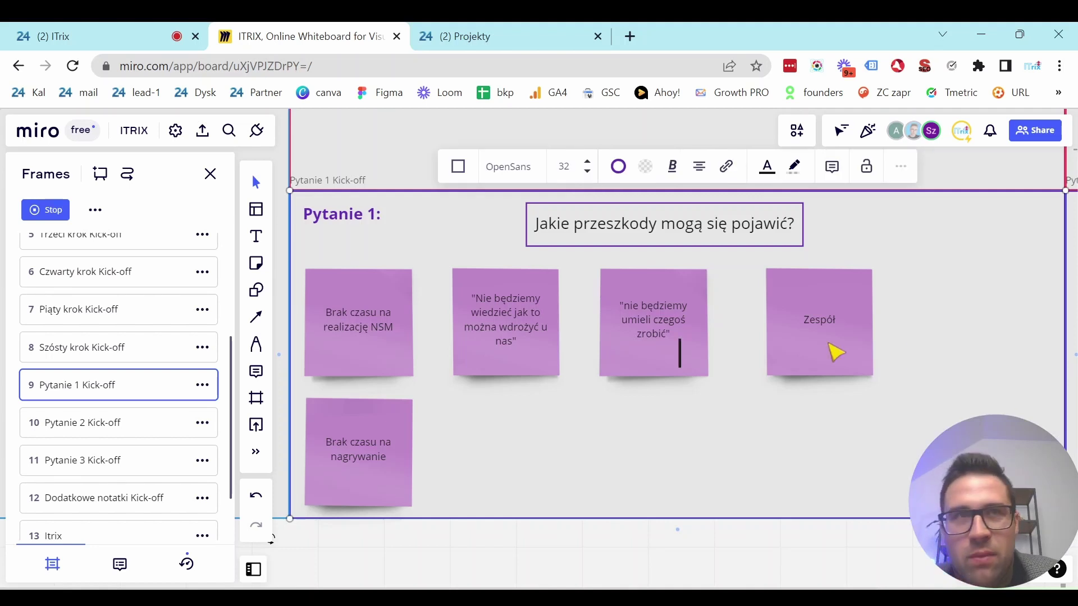
left_click(927, 323)
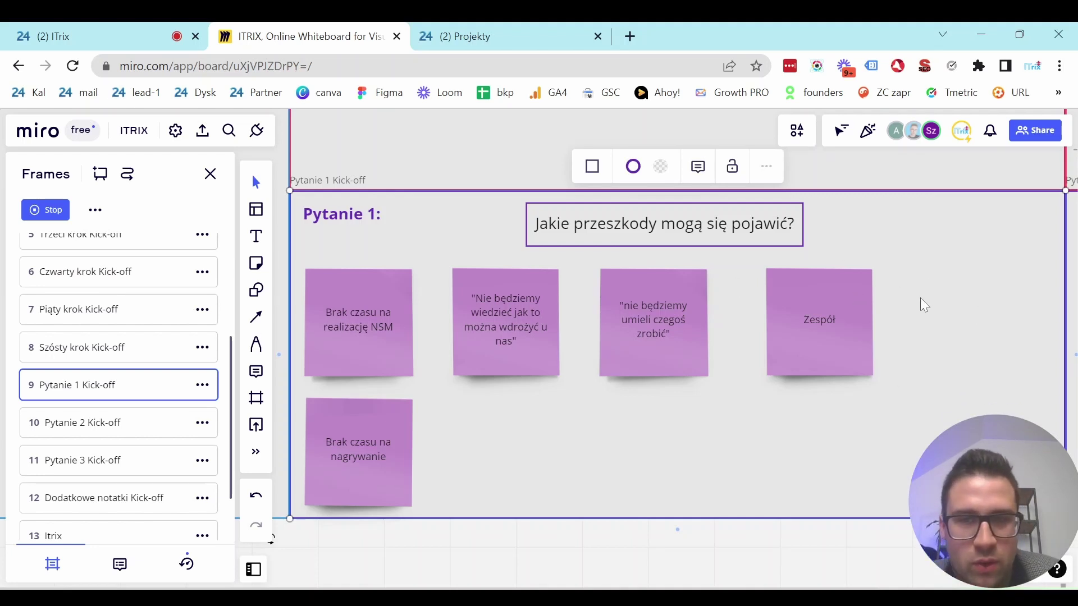
left_click(842, 294)
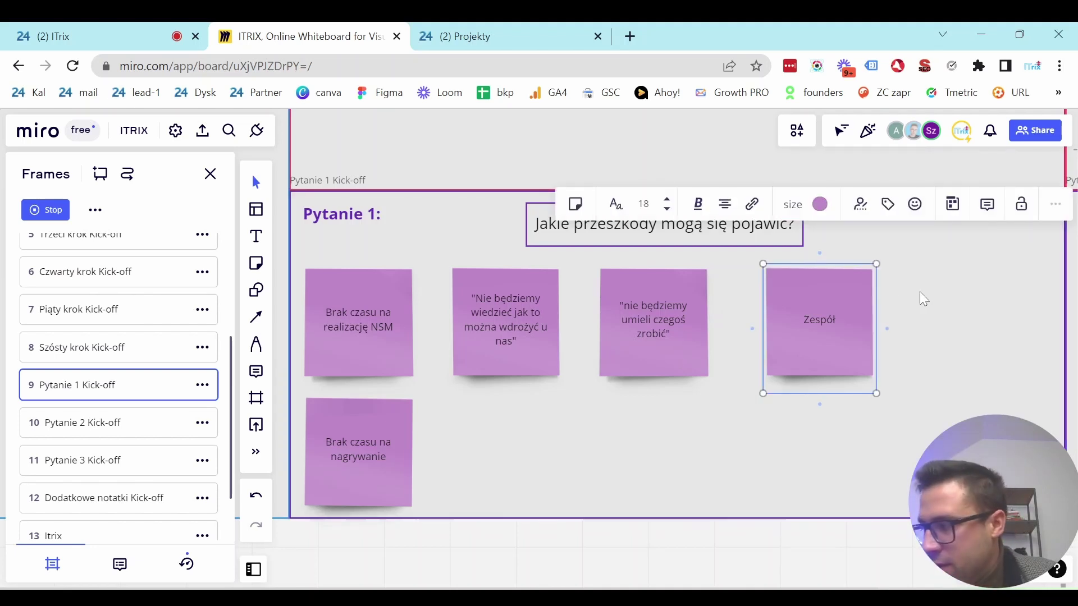
left_click(920, 291)
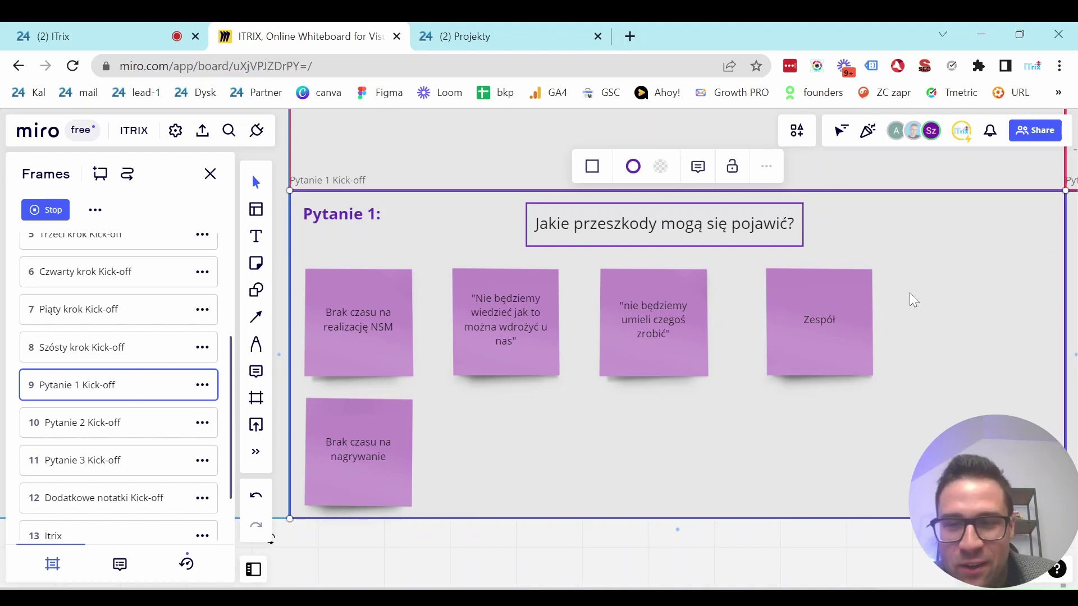
left_click(910, 292)
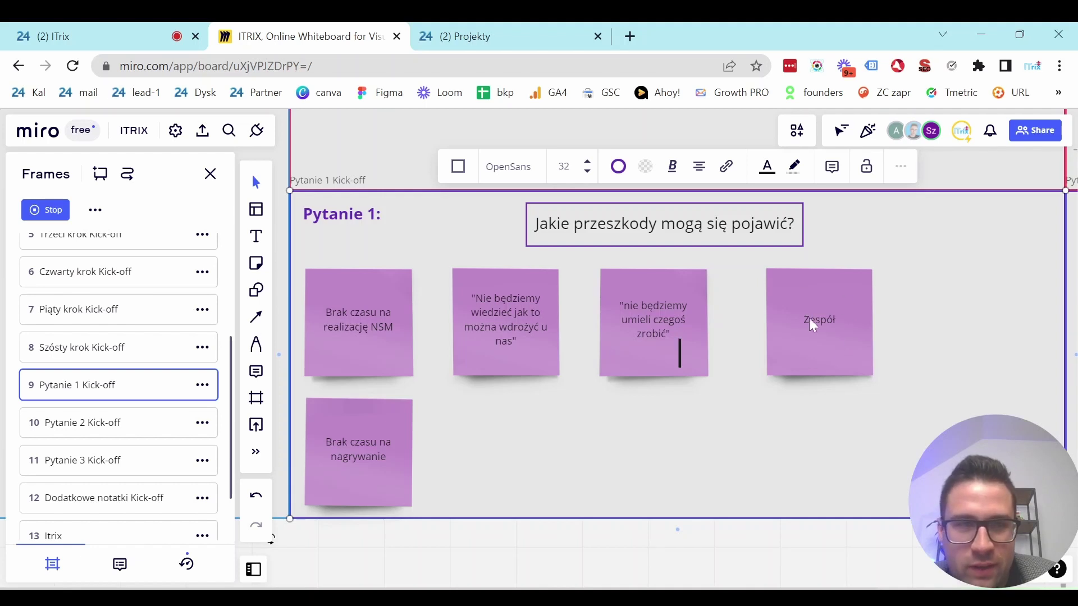
left_click(915, 310)
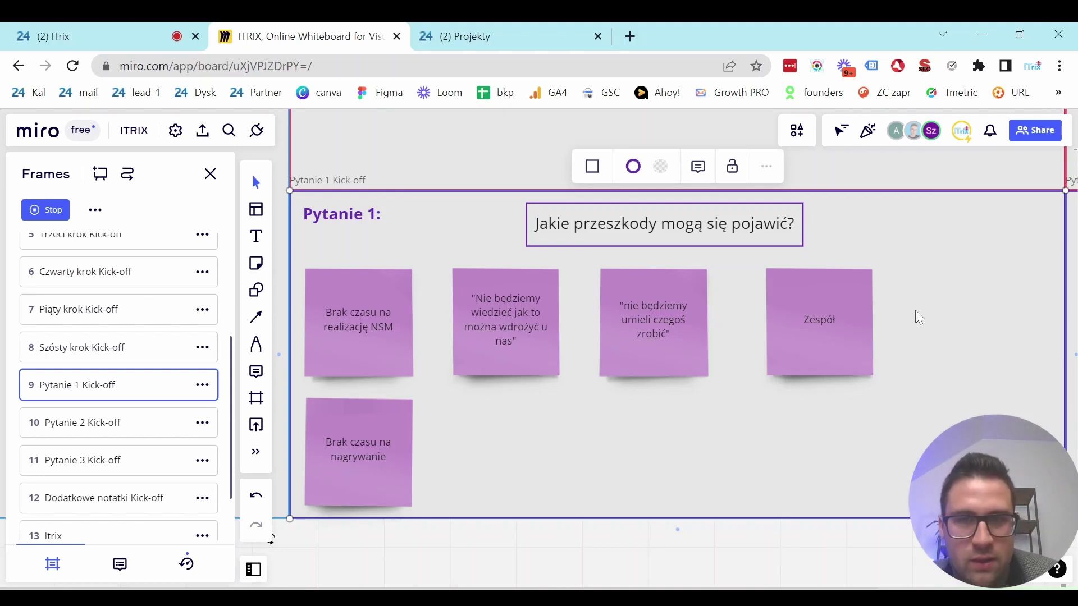
left_click(857, 285)
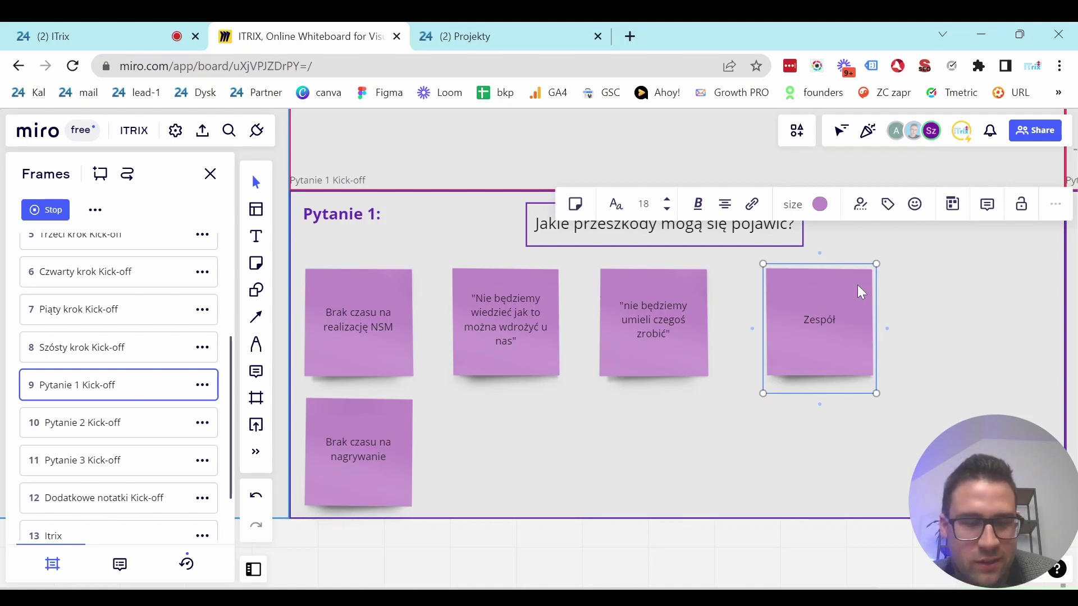
Duplicate the Zespół note next to 'Brak czasu na nagrywanie' and make it read 'Konsekwencja'.
key("ctrl+d")
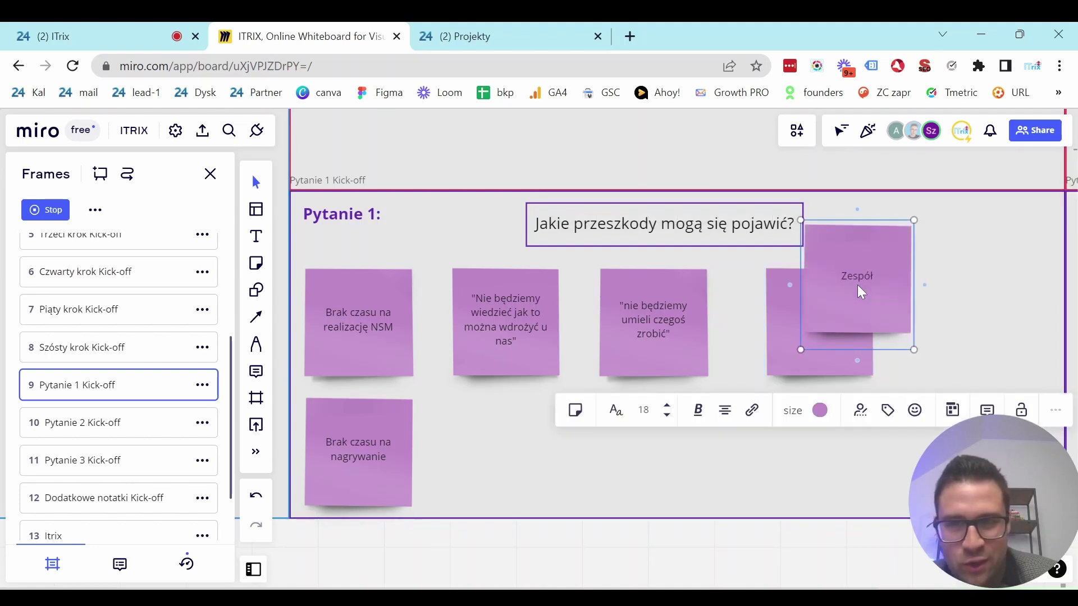
left_click_drag(858, 285, 503, 446)
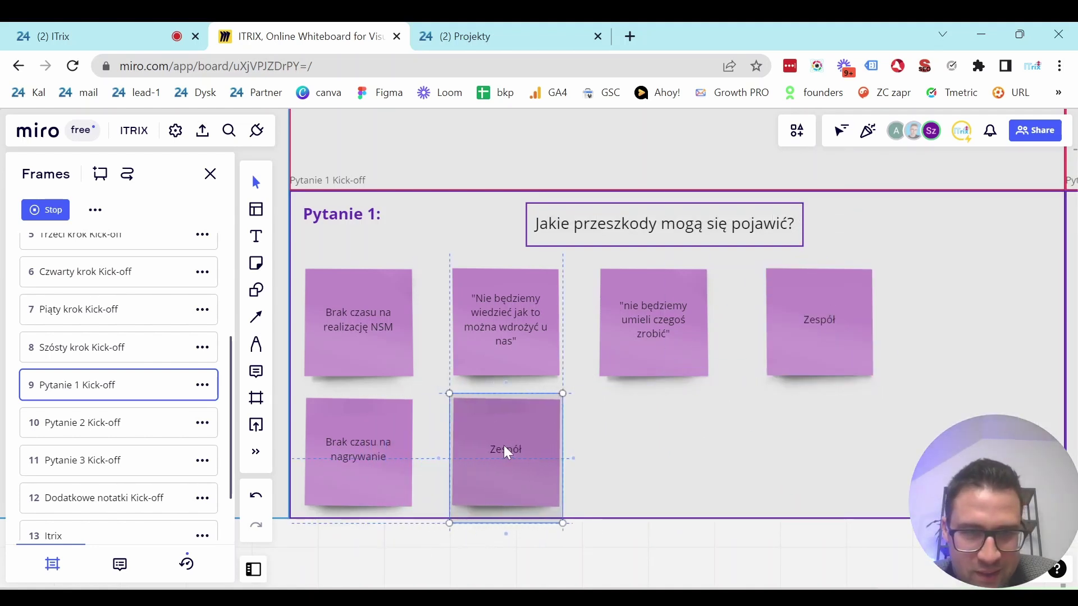
double_click(504, 447)
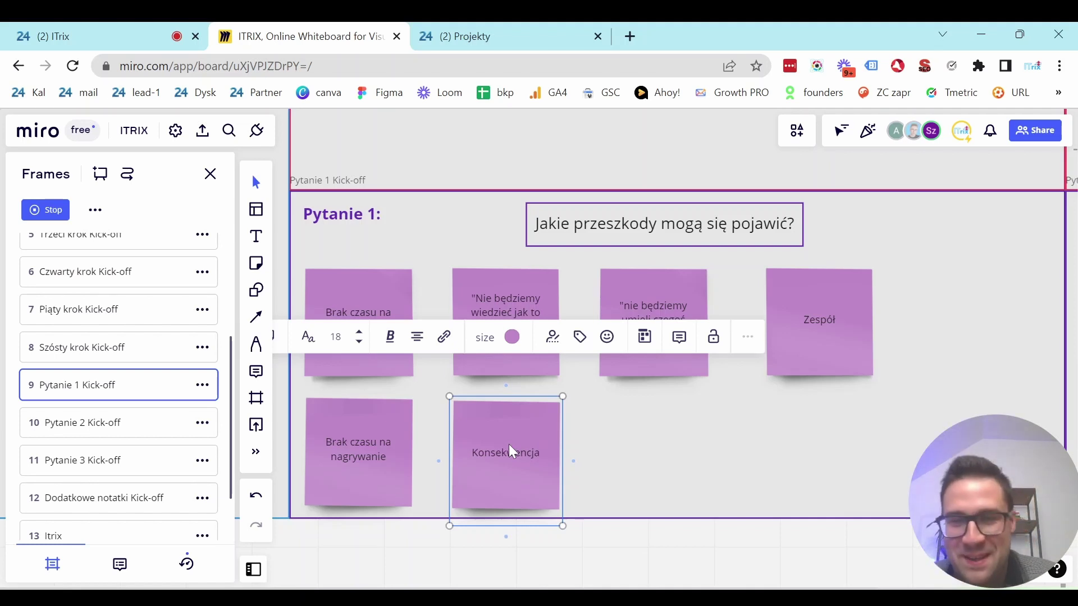
left_click(692, 484)
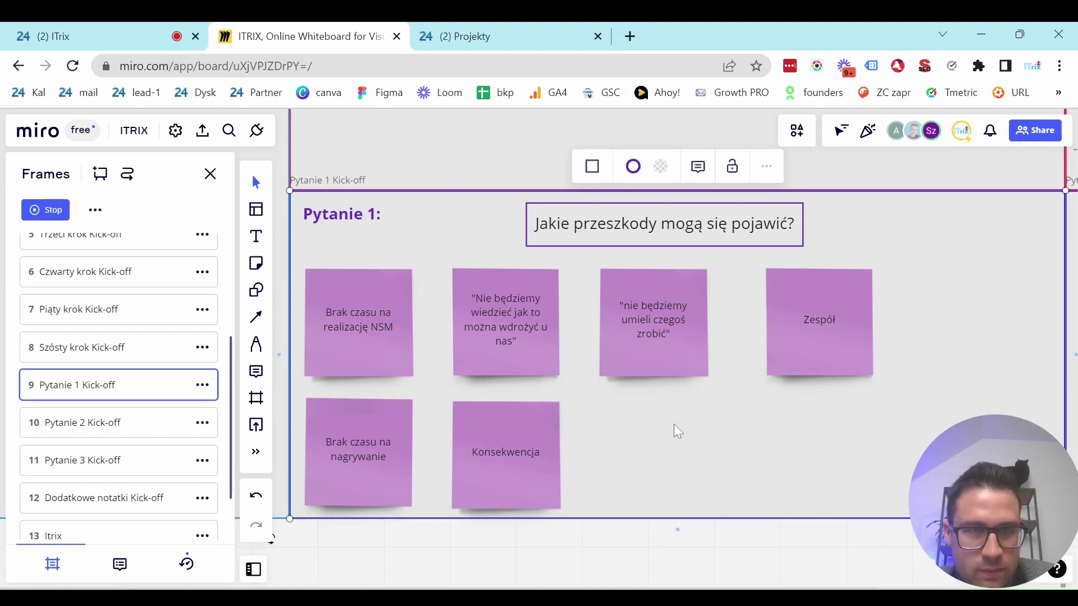
Jump to the Pytanie 2 Kick-off frame with 'Czy zespół chce podjąć wyzwanie?' and its blank note.
left_click(111, 429)
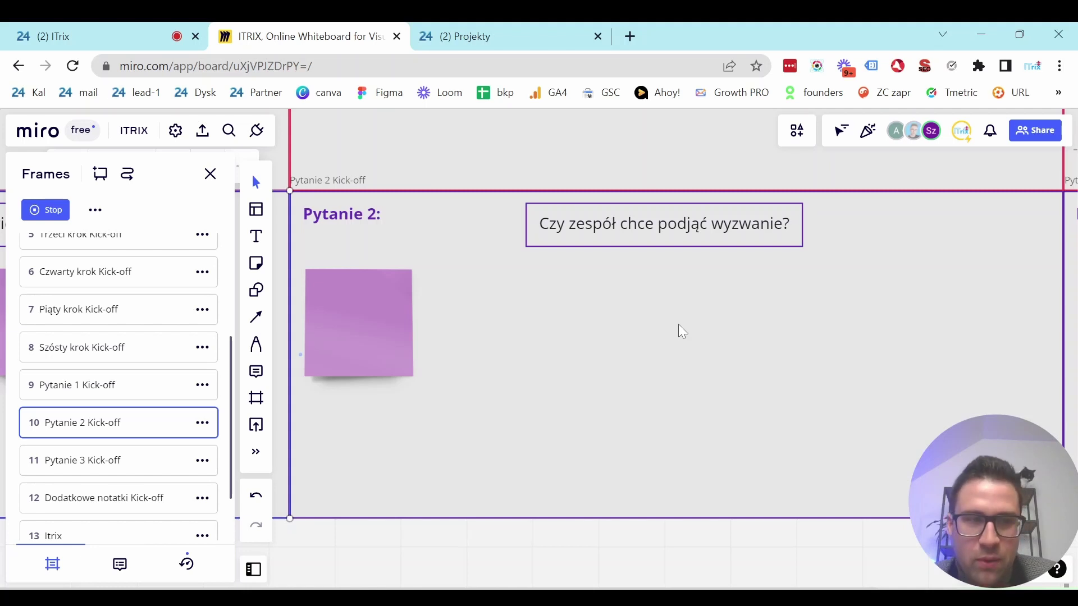
left_click(555, 321)
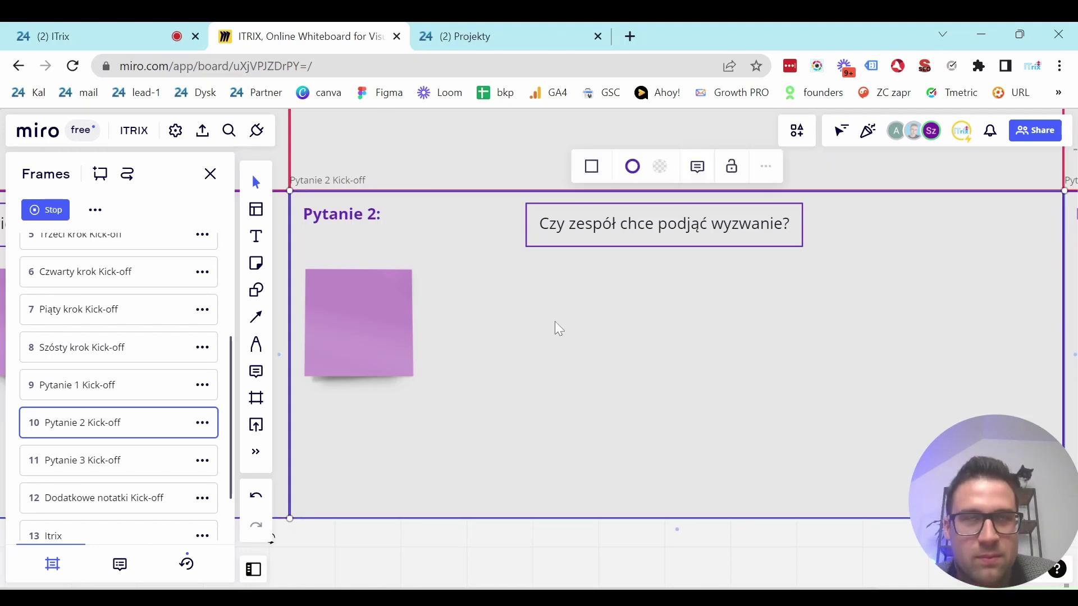
double_click(571, 300)
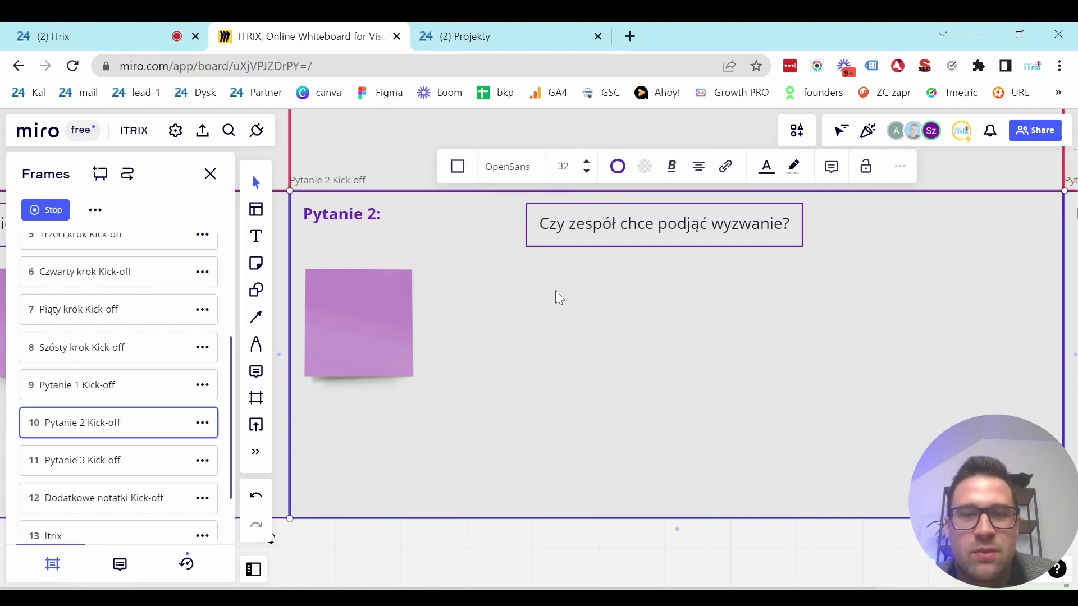
key("Escape")
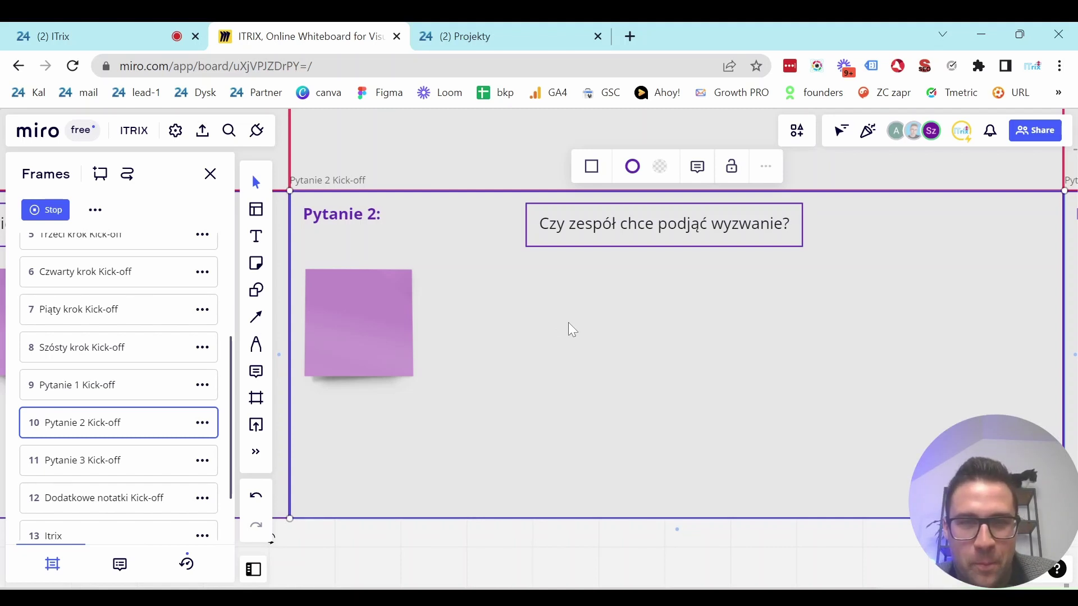
double_click(568, 323)
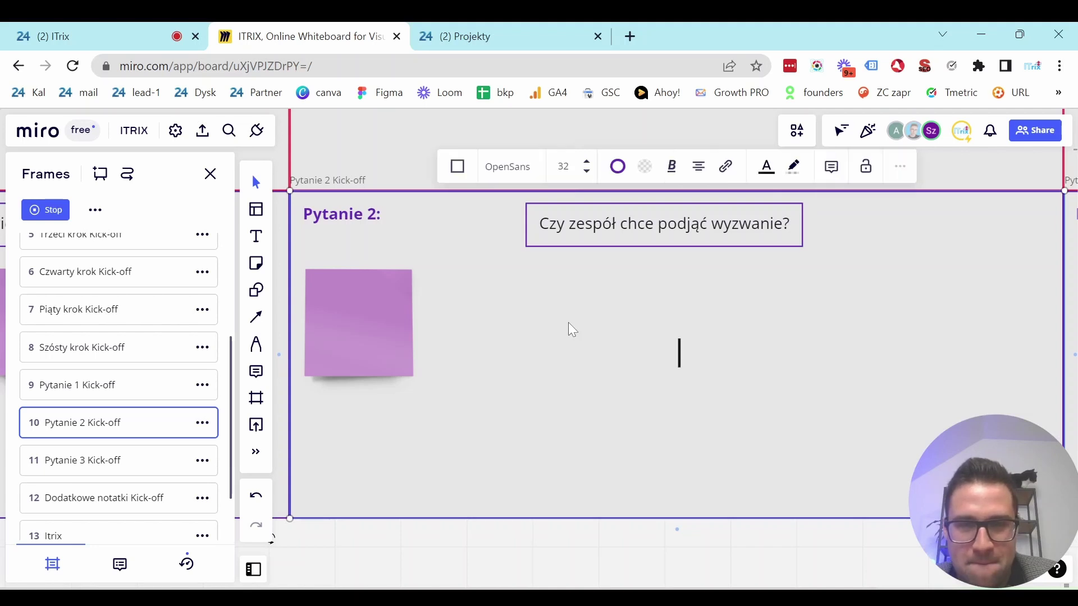
left_click(537, 485)
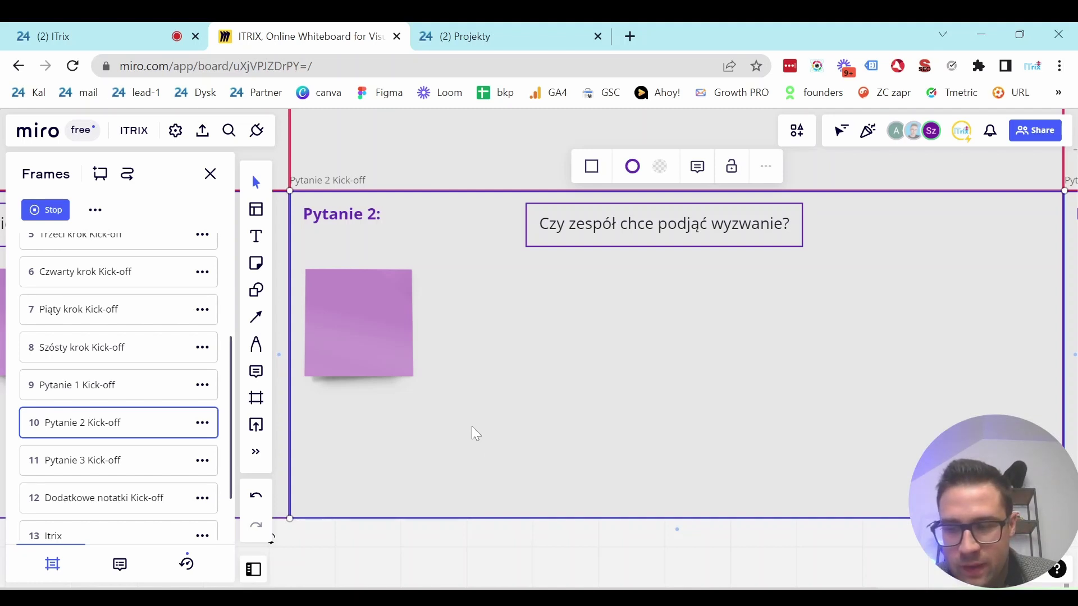
scroll(476, 434, "down", 3)
scroll(477, 433, "up", 5)
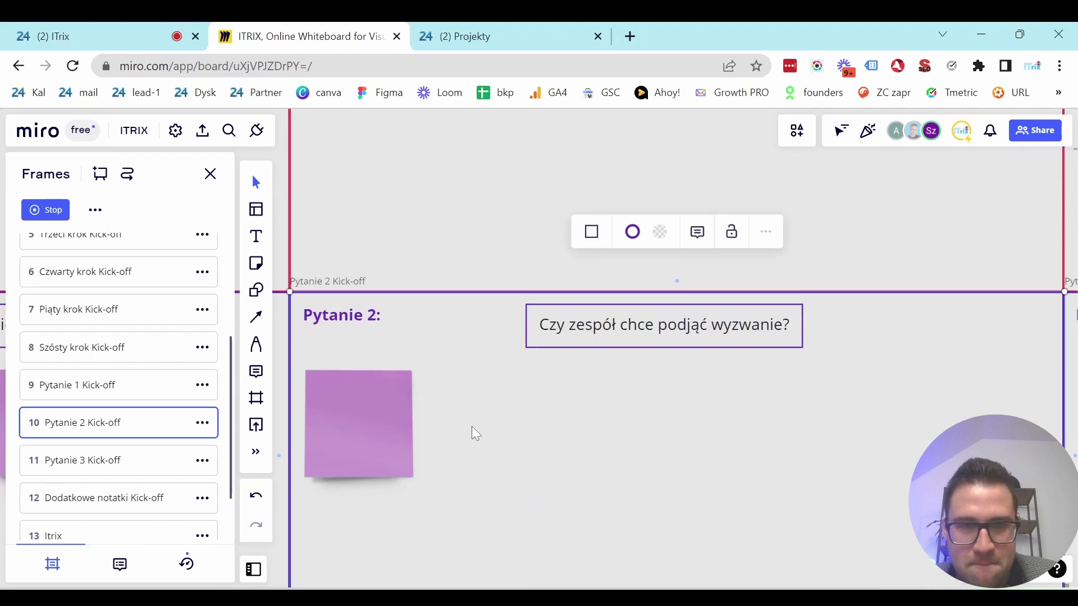
scroll(472, 434, "down", 2)
Write 'podjęcie wyzwania nic nas nie kosztuje' on the note and place it under the Pytanie 2 question.
left_click(368, 340)
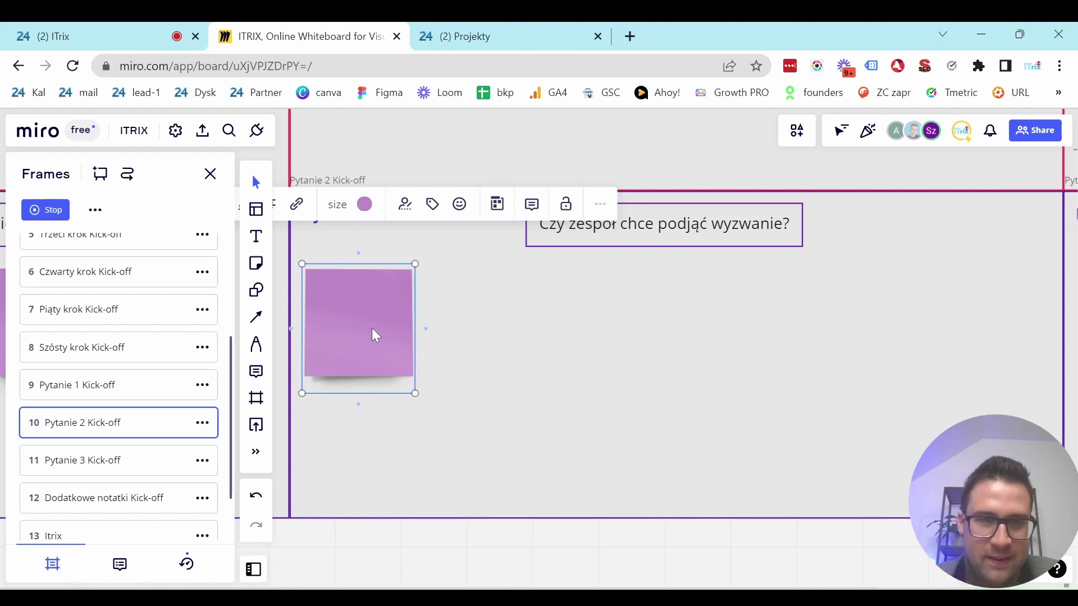
left_click_drag(367, 337, 646, 370)
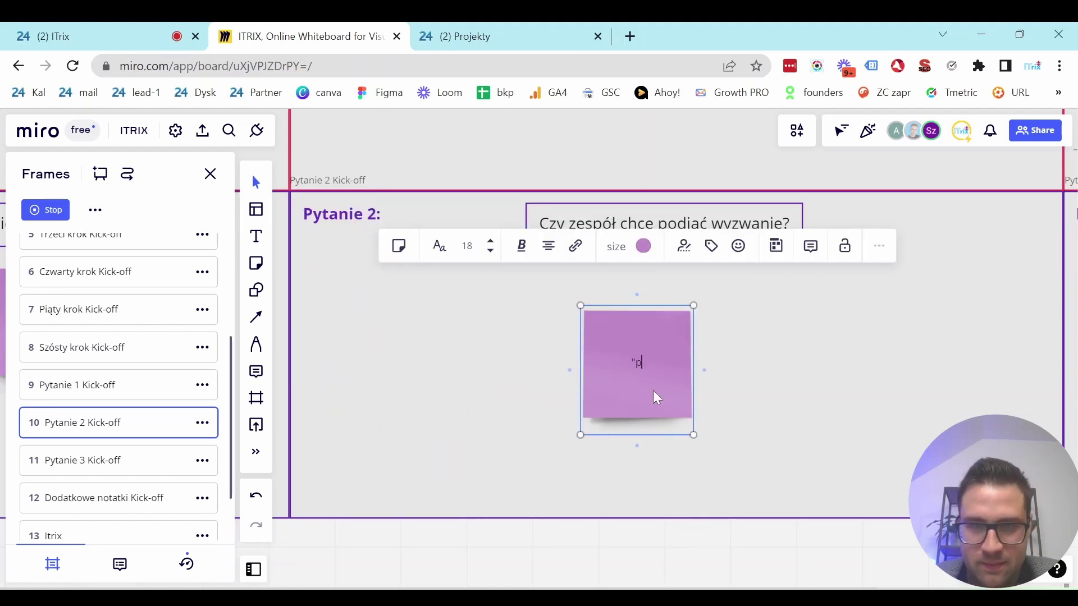
type("ie wyzw")
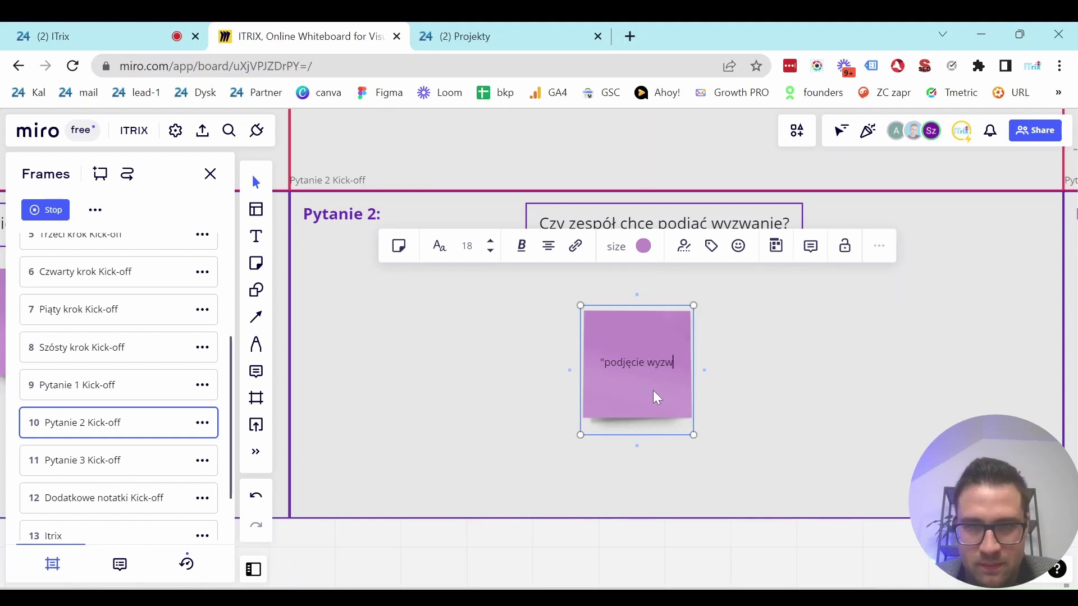
type("ania nic n")
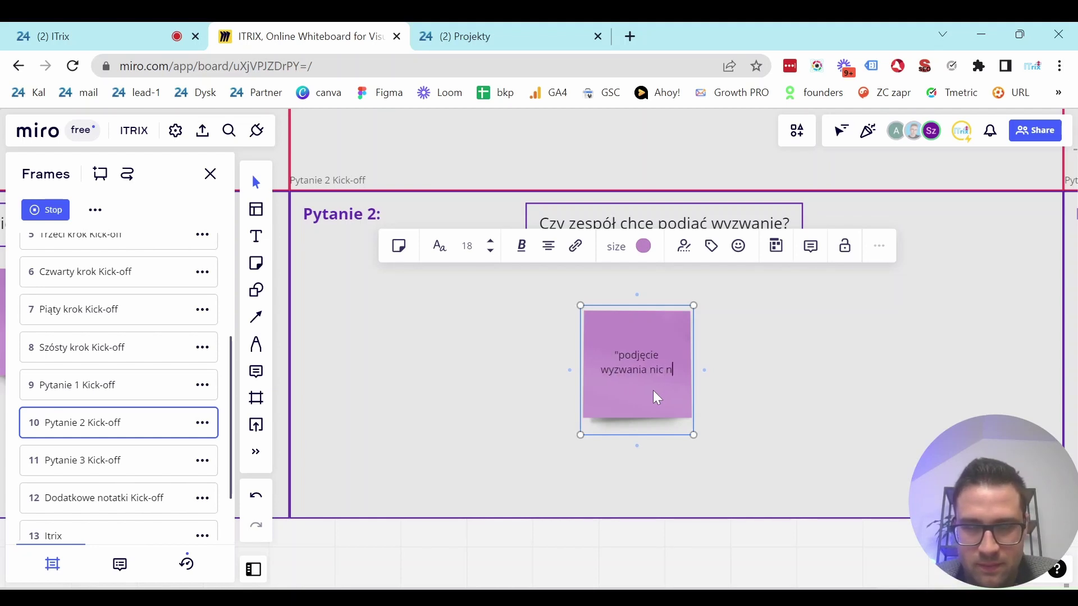
type("as nie kosz")
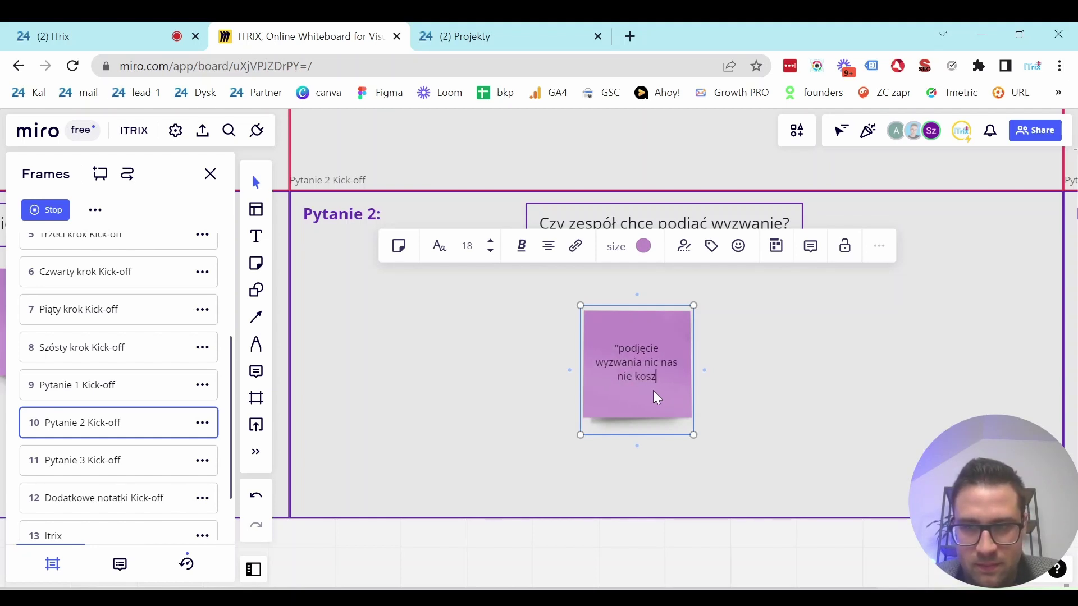
type("tuje\"")
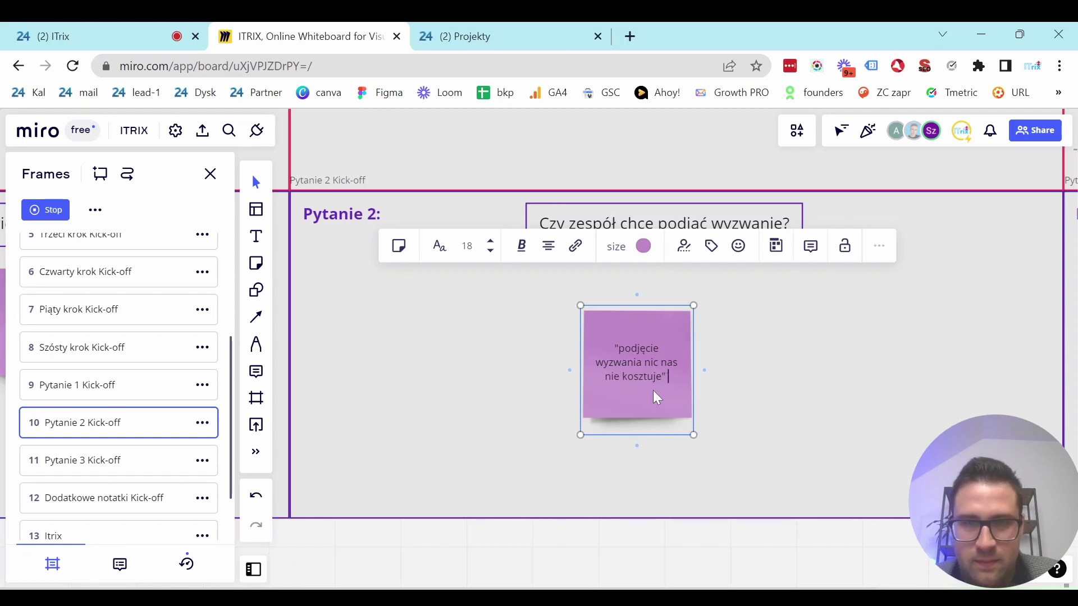
left_click(793, 372)
left_click_drag(651, 388, 666, 376)
left_click(484, 370)
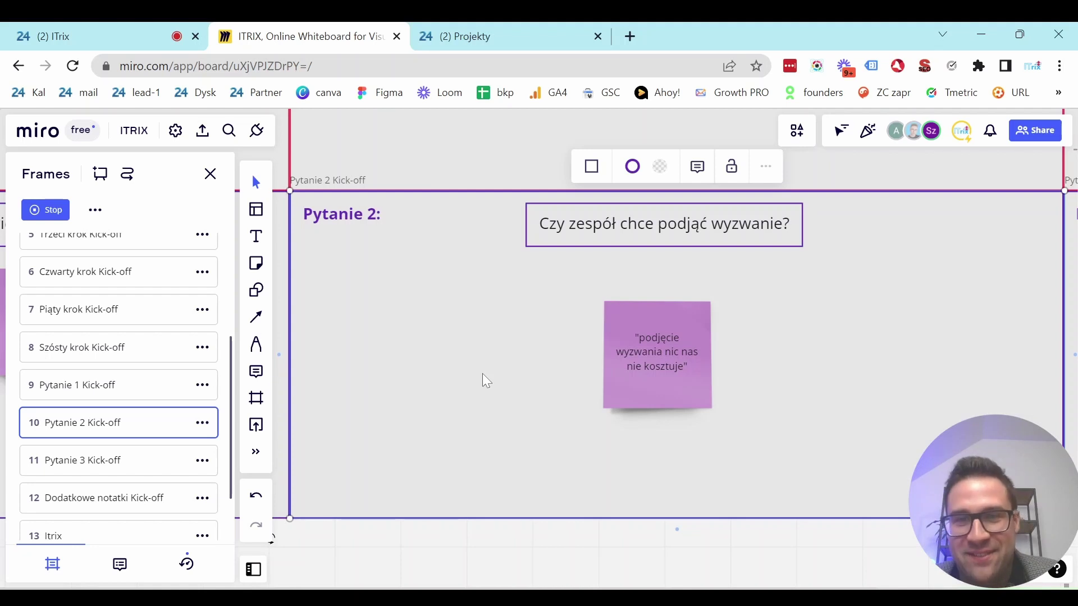
key("Return")
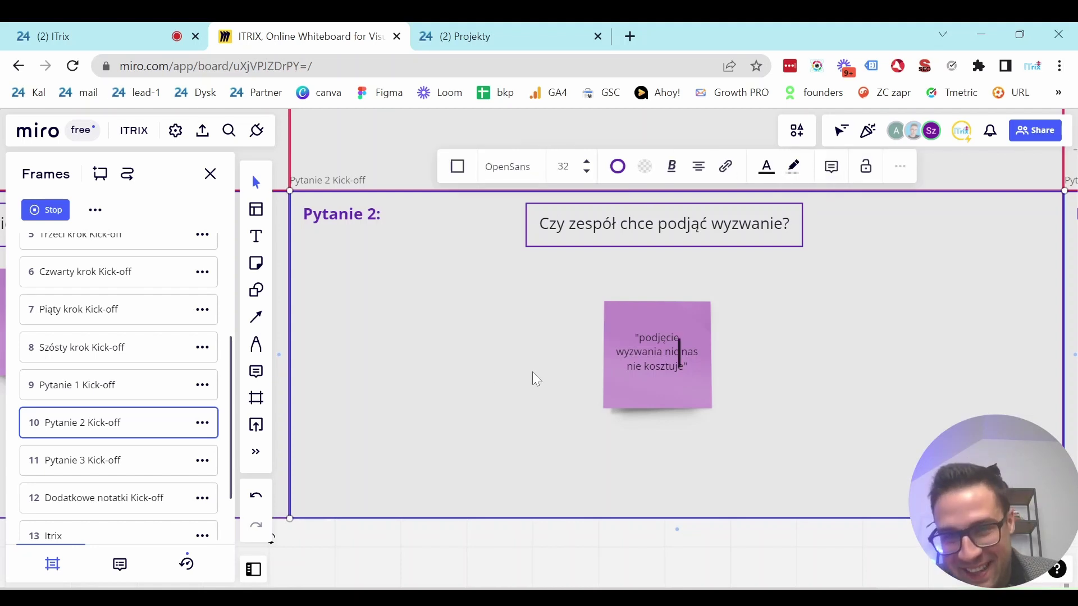
left_click(749, 337)
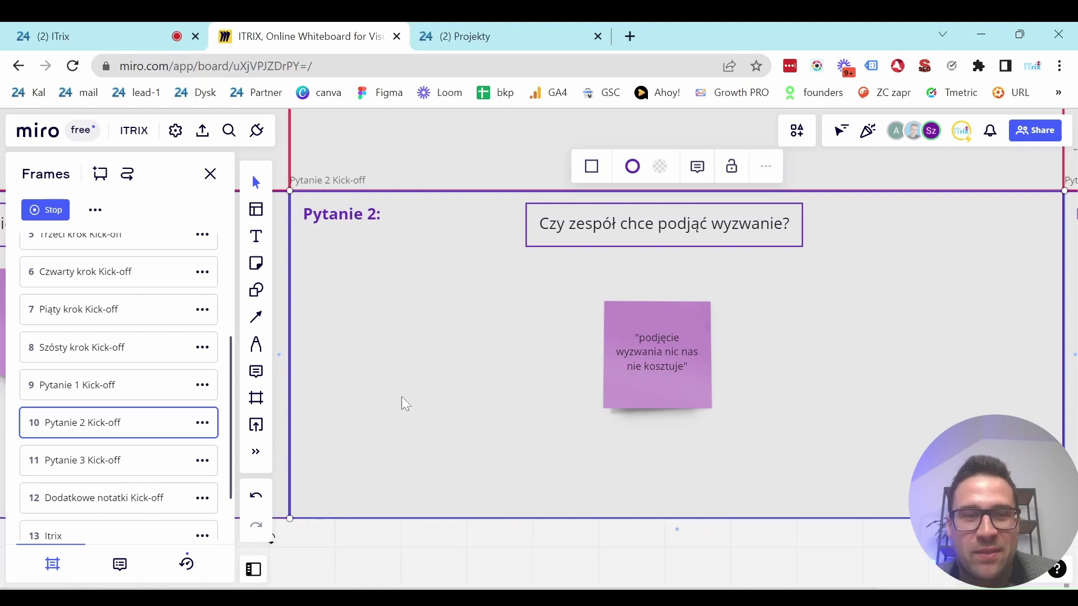
key("Return")
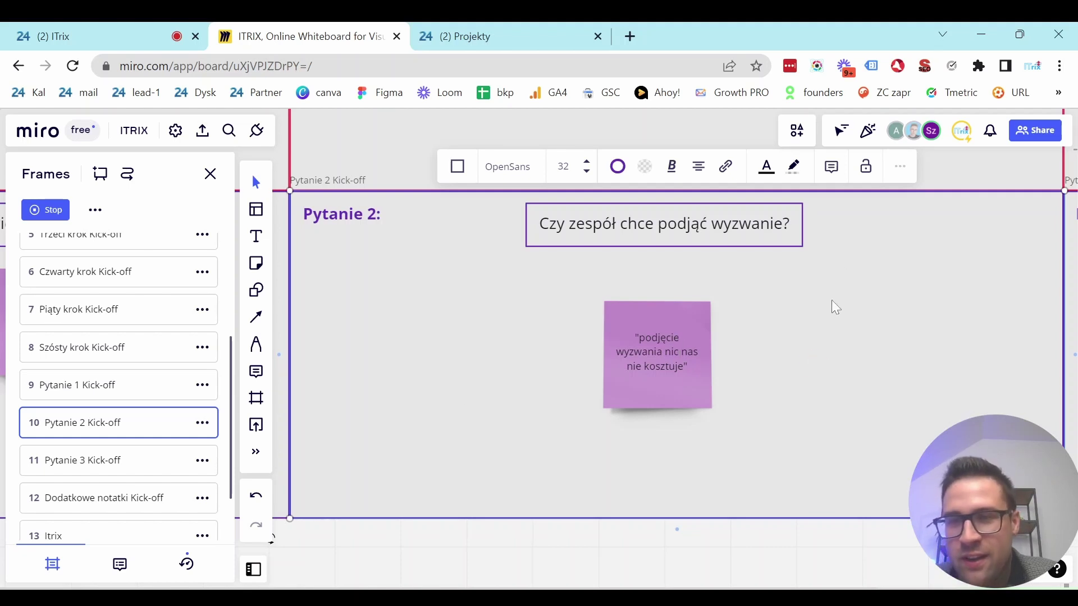
key("Escape")
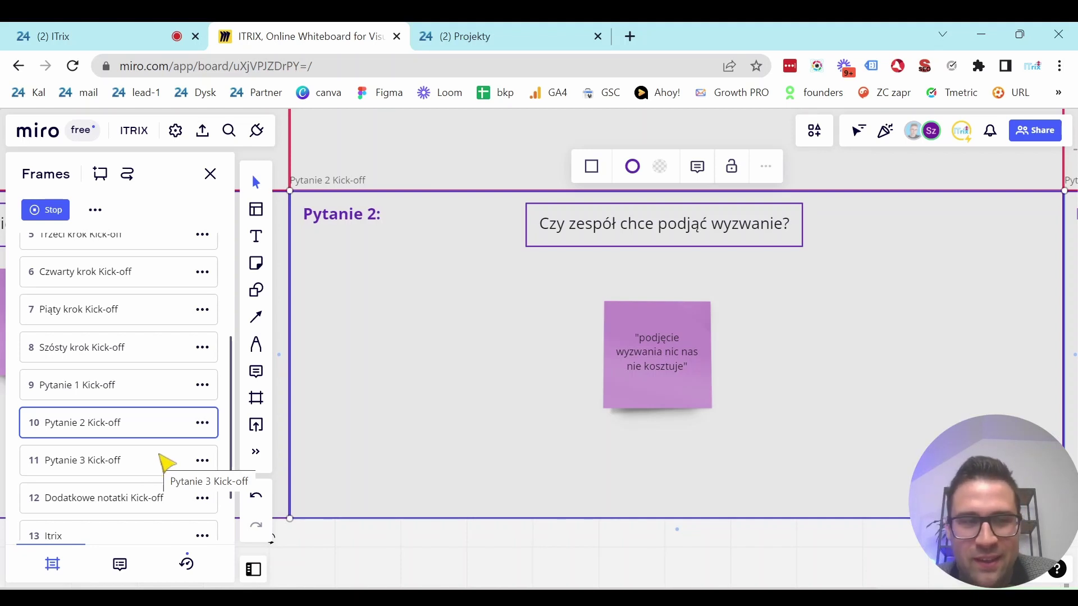
Show the Pytanie 3 Kick-off frame and select the Miro board's full web address for sharing.
left_click(168, 462)
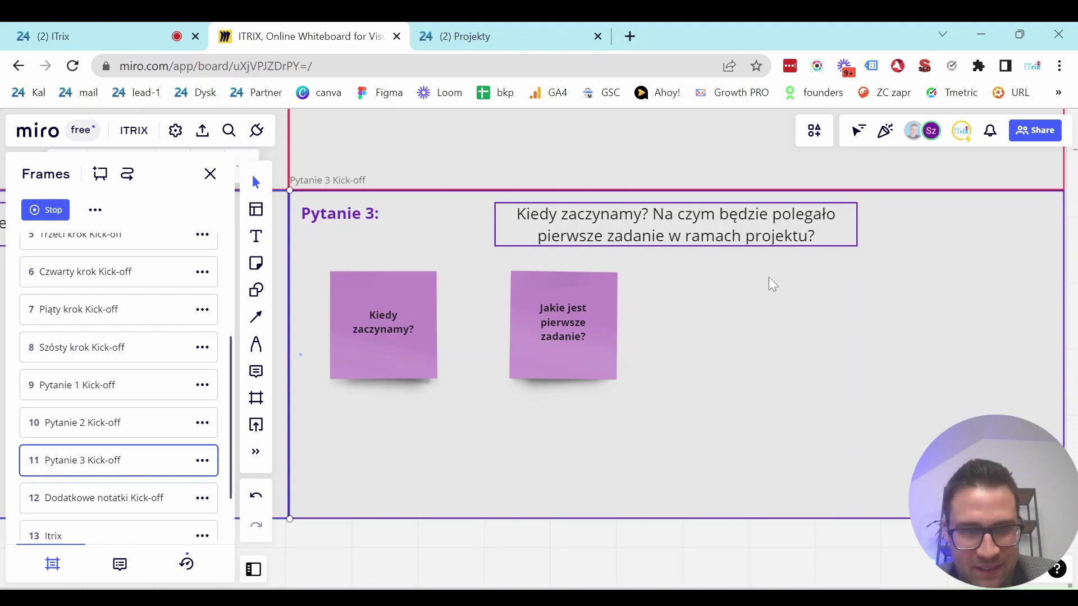
left_click(773, 305)
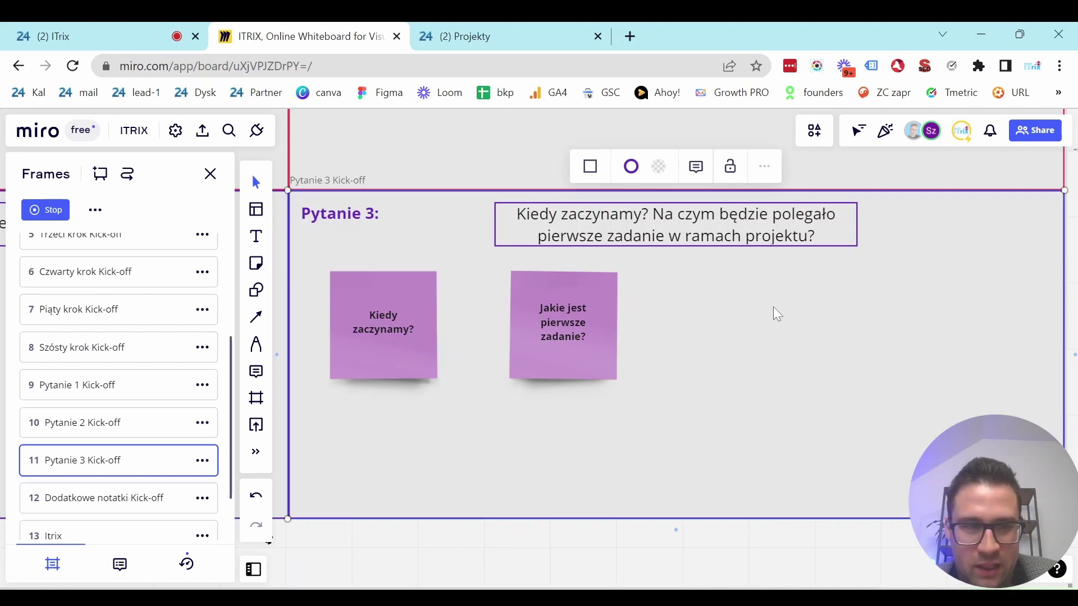
double_click(773, 307)
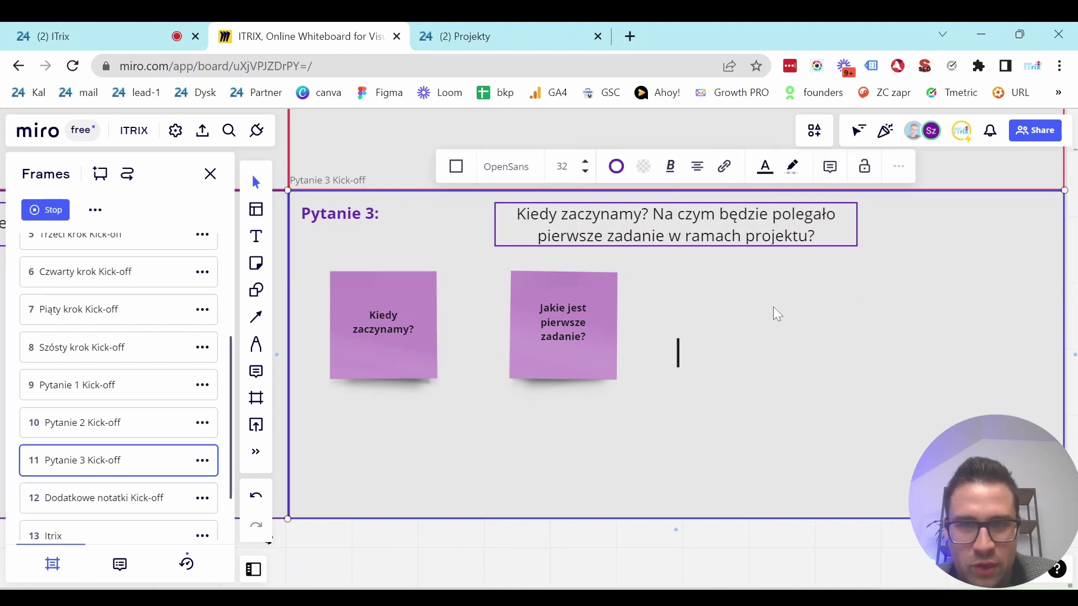
key("Escape")
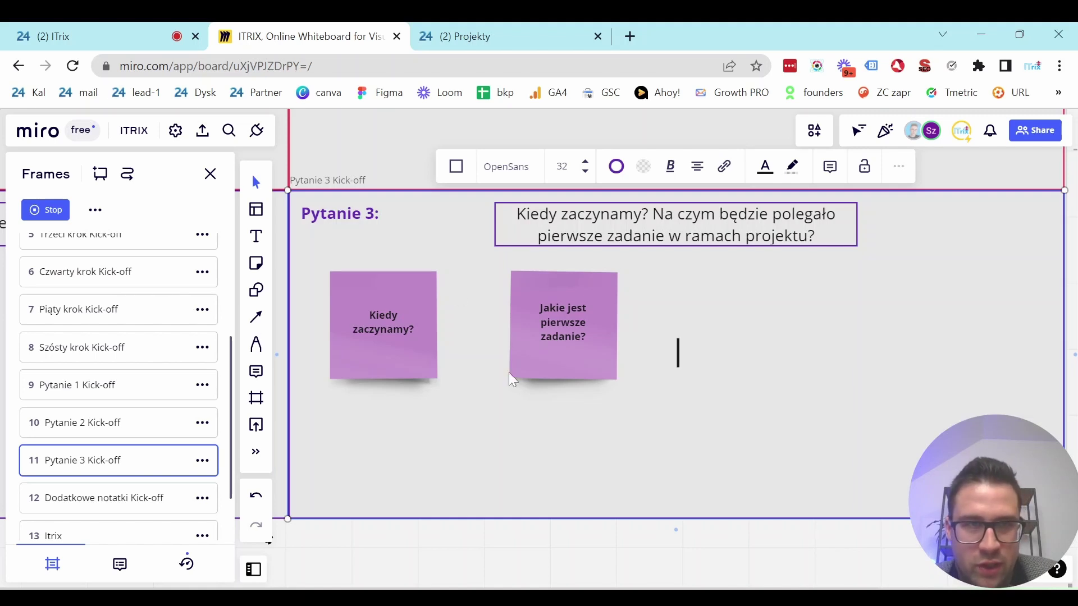
left_click(331, 63)
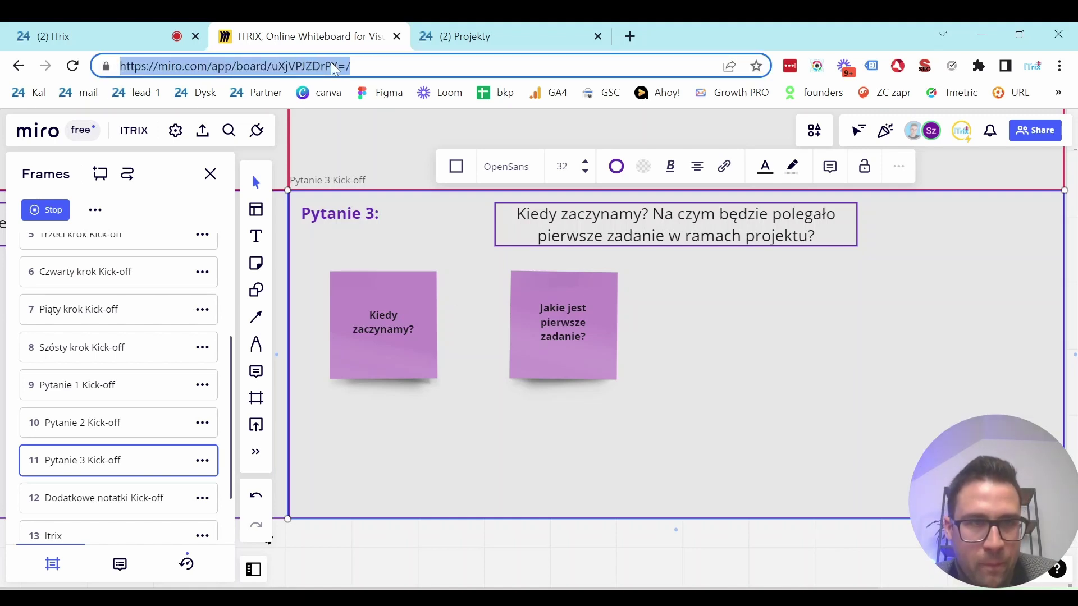
left_click(482, 36)
Start a Projekt-type project named 'NSM w PRAKTYCE :)' with the Podróż graphic theme.
left_click(306, 220)
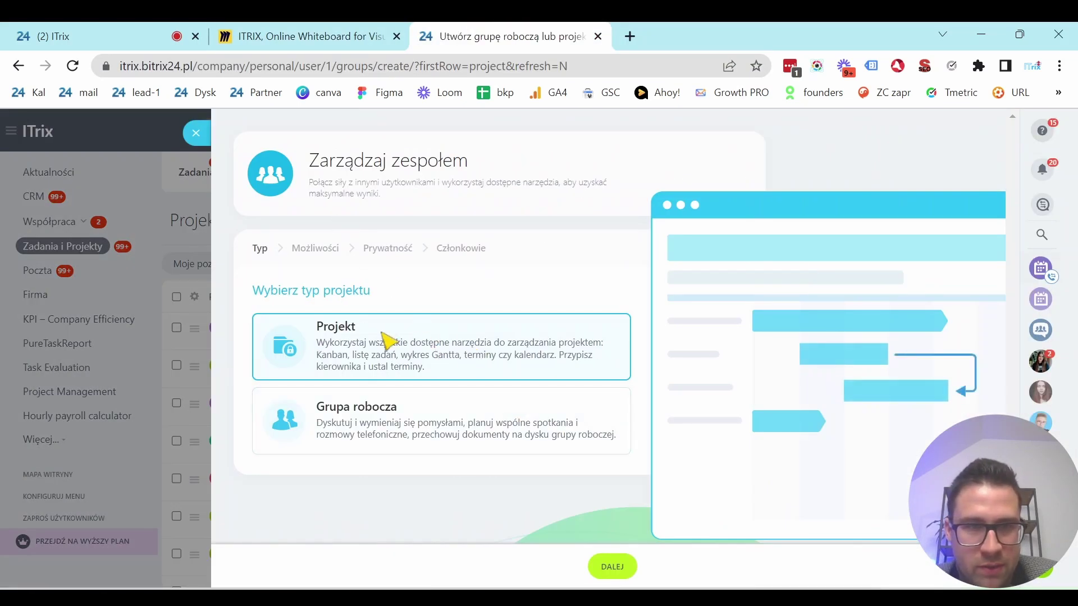
left_click(613, 568)
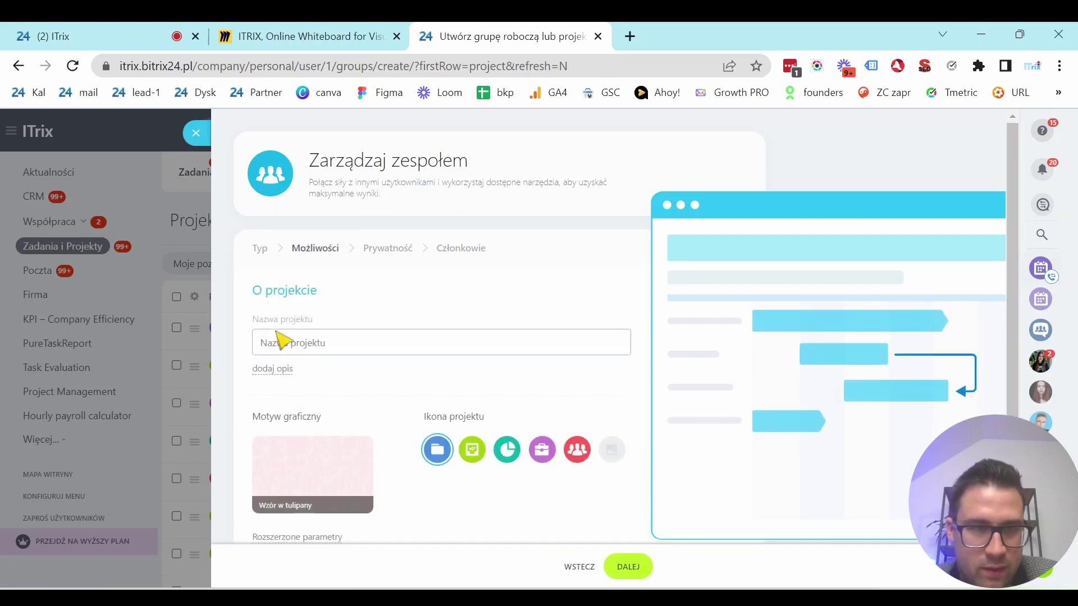
left_click(304, 346)
type("NSM w PRA")
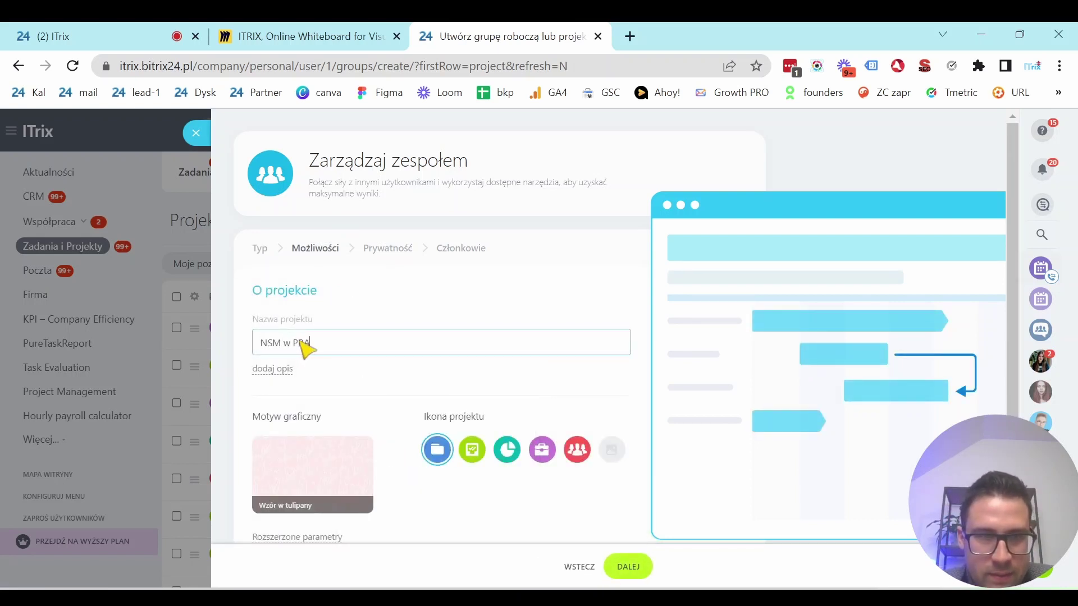
type("KTYCE :")
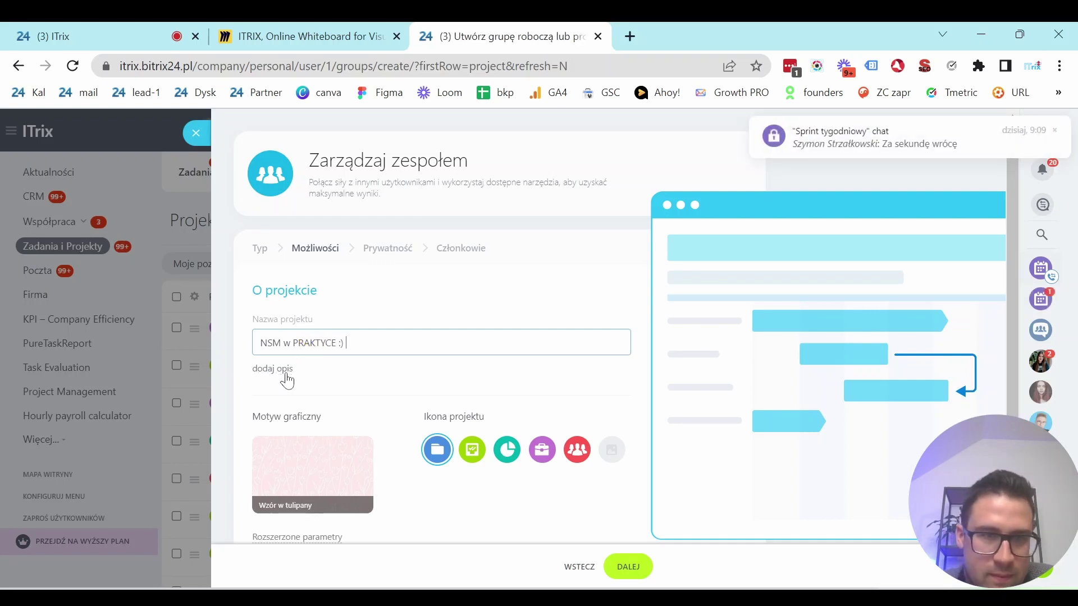
scroll(291, 382, "down", 2)
left_click(345, 373)
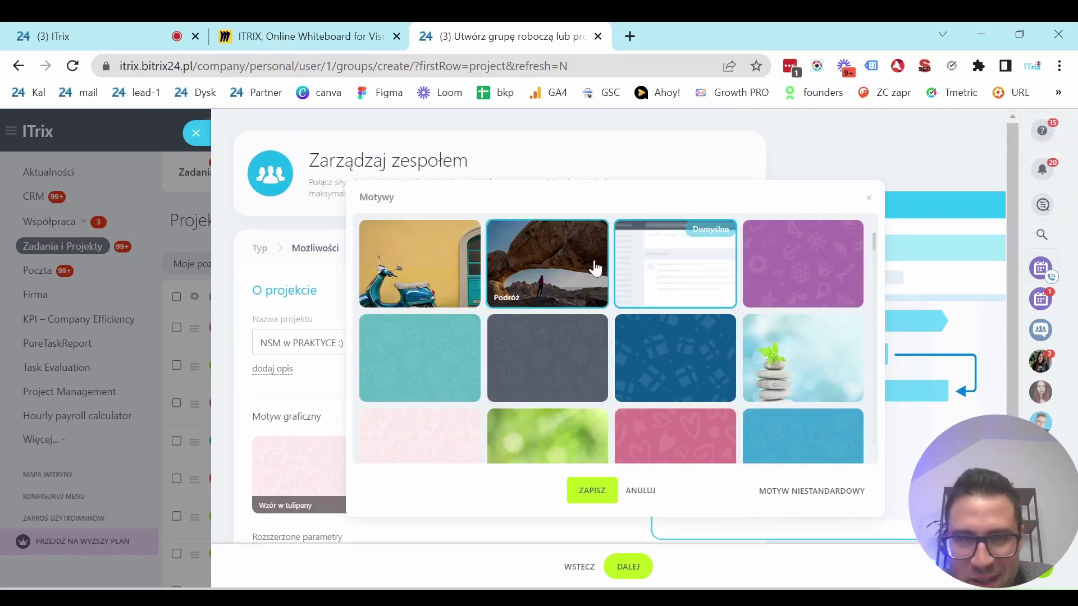
left_click(546, 275)
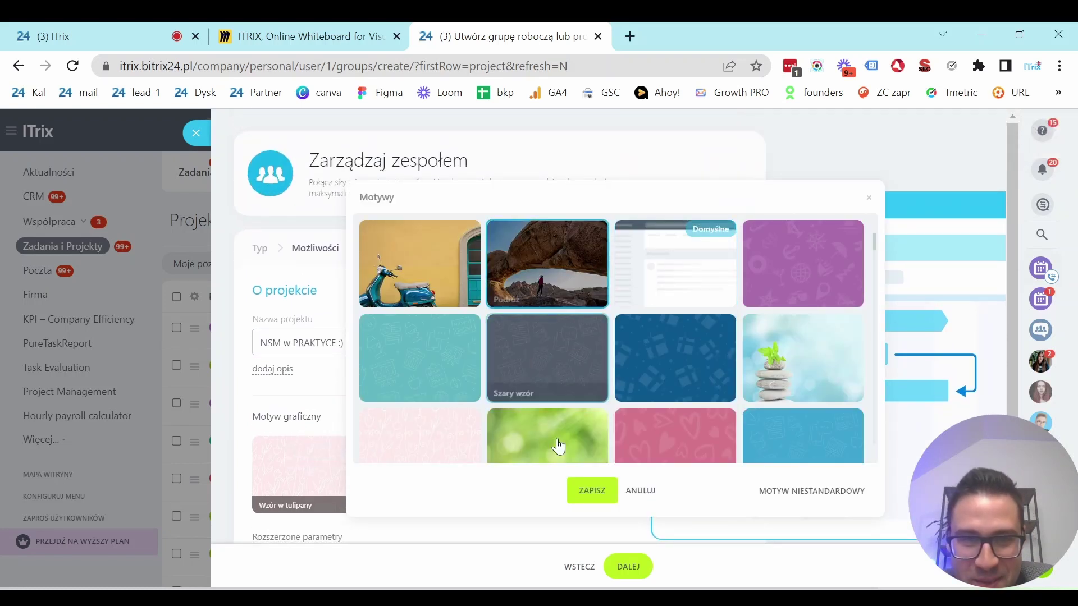
left_click(594, 497)
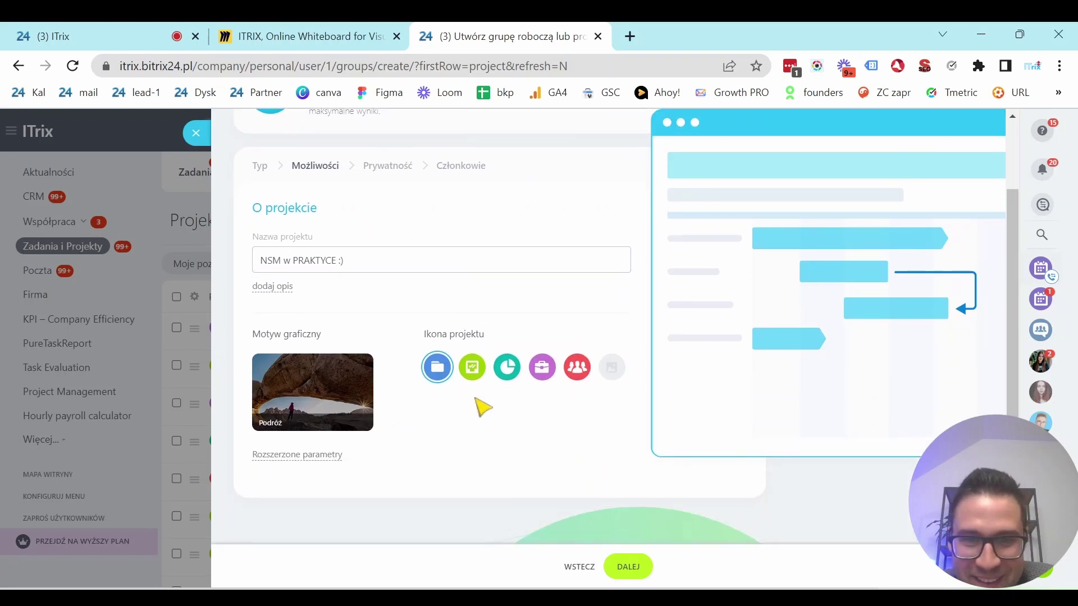
In the extended parameters, set the project to run from 29.10.2022 to 15.11.2023.
left_click(328, 456)
left_click(319, 206)
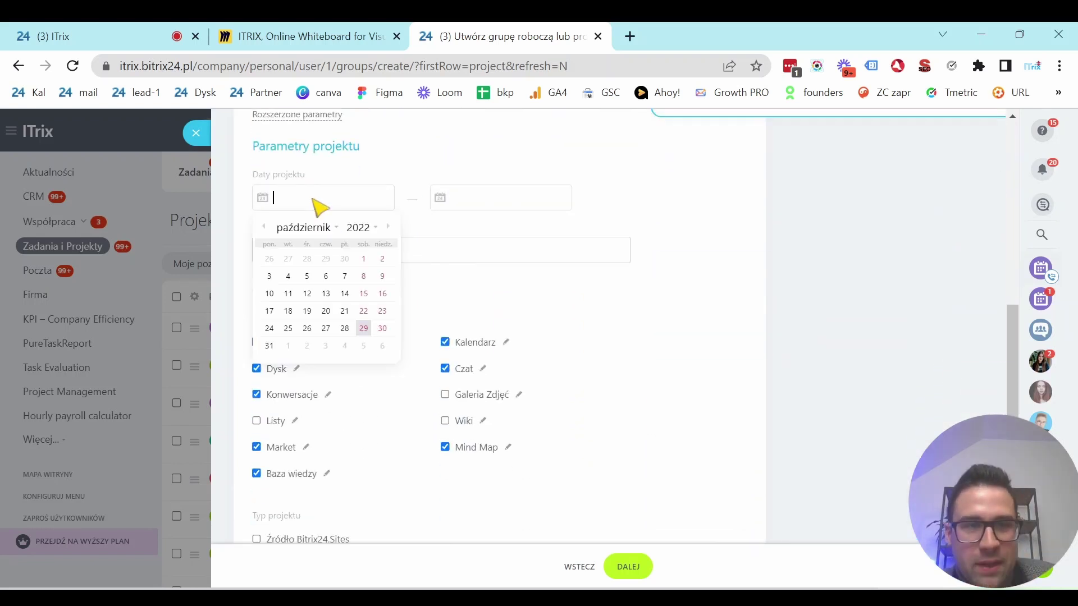
left_click(366, 332)
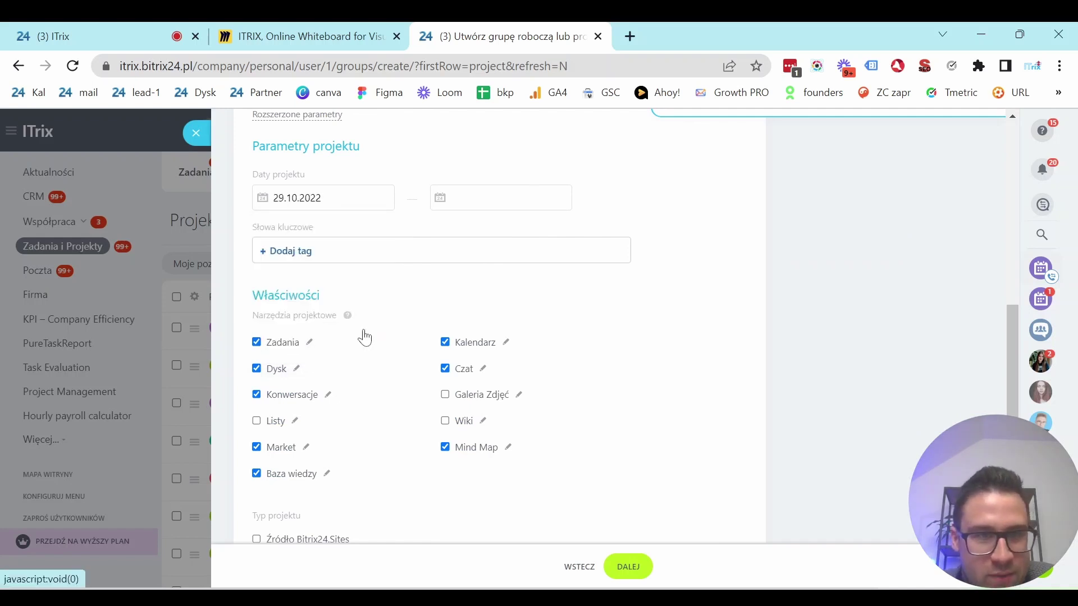
left_click(501, 204)
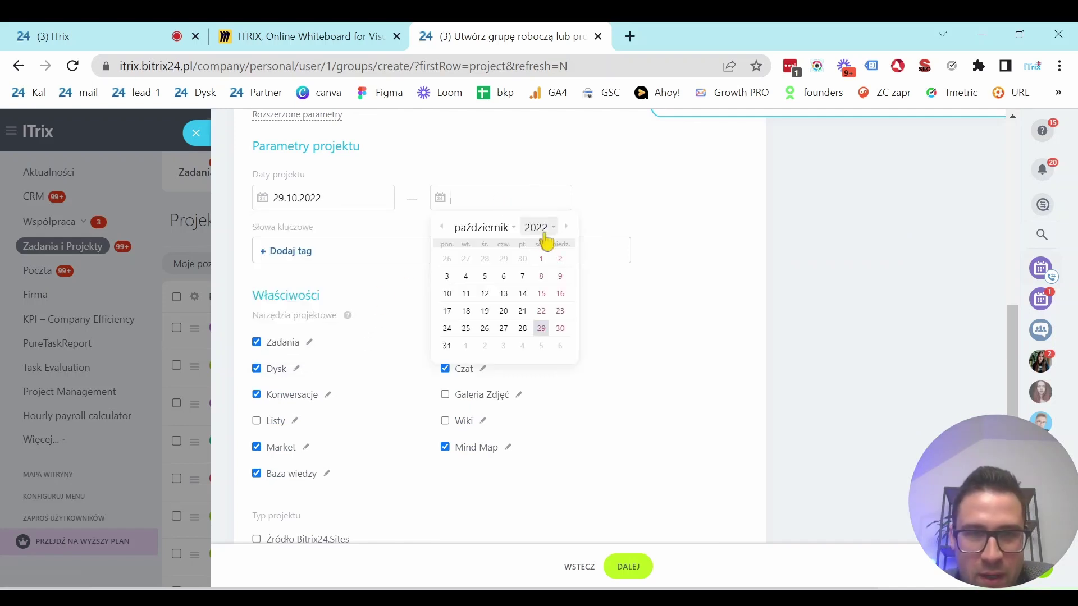
left_click(514, 230)
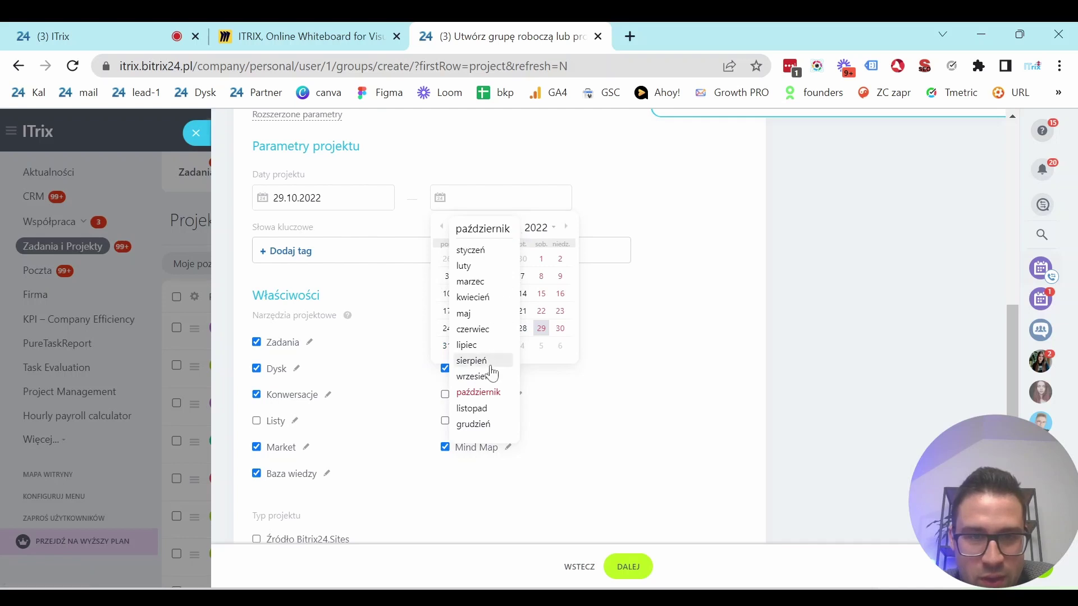
left_click(473, 408)
left_click(545, 230)
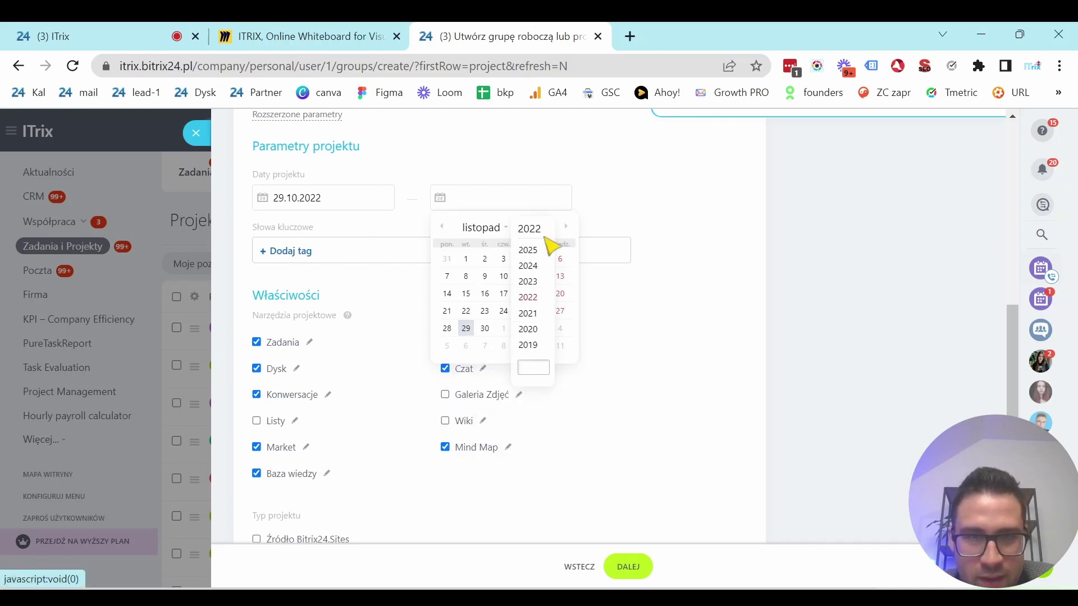
left_click(529, 282)
left_click(485, 294)
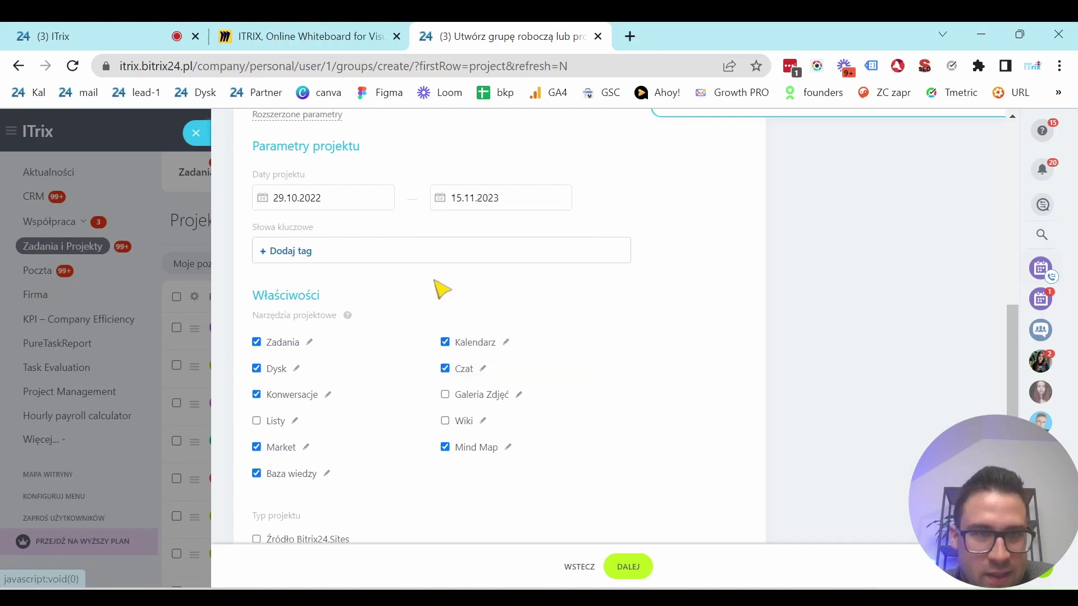
Add the NSM tag, allow external users, and continue to the privacy level step.
left_click(311, 256)
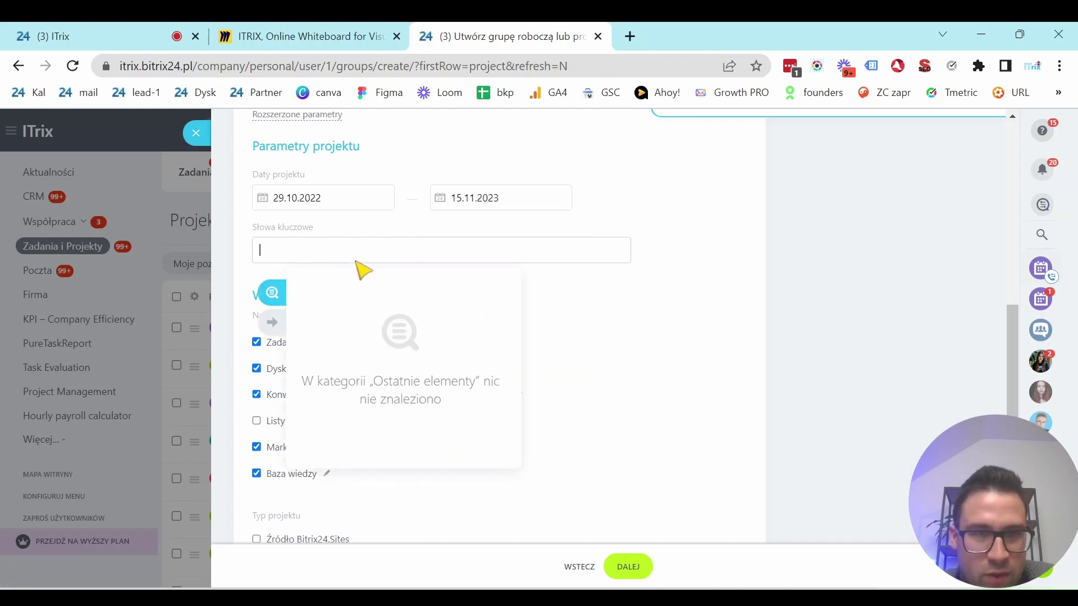
type("NSM")
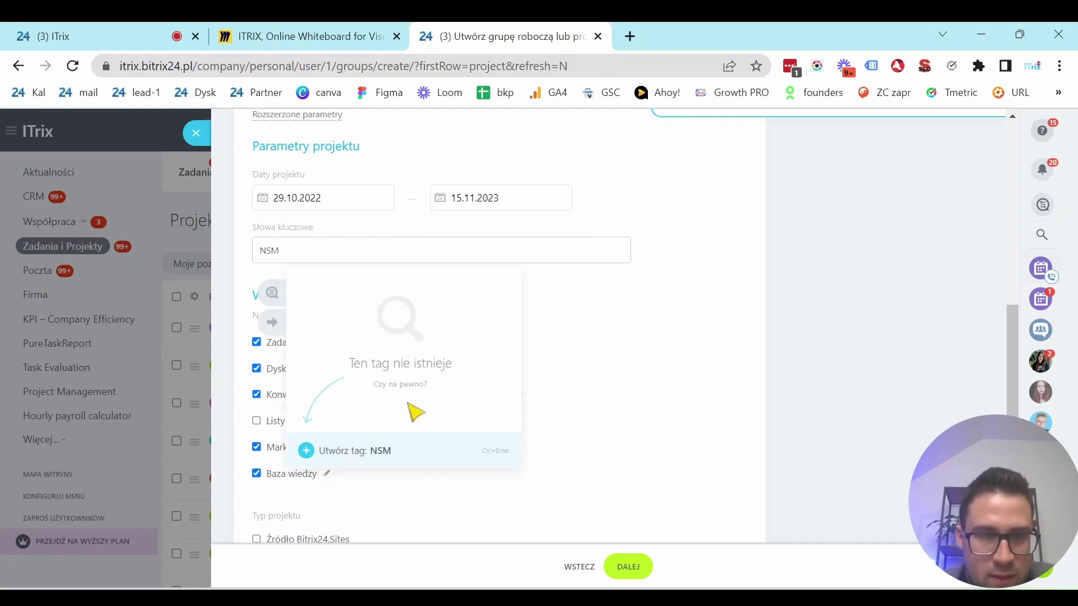
left_click(337, 457)
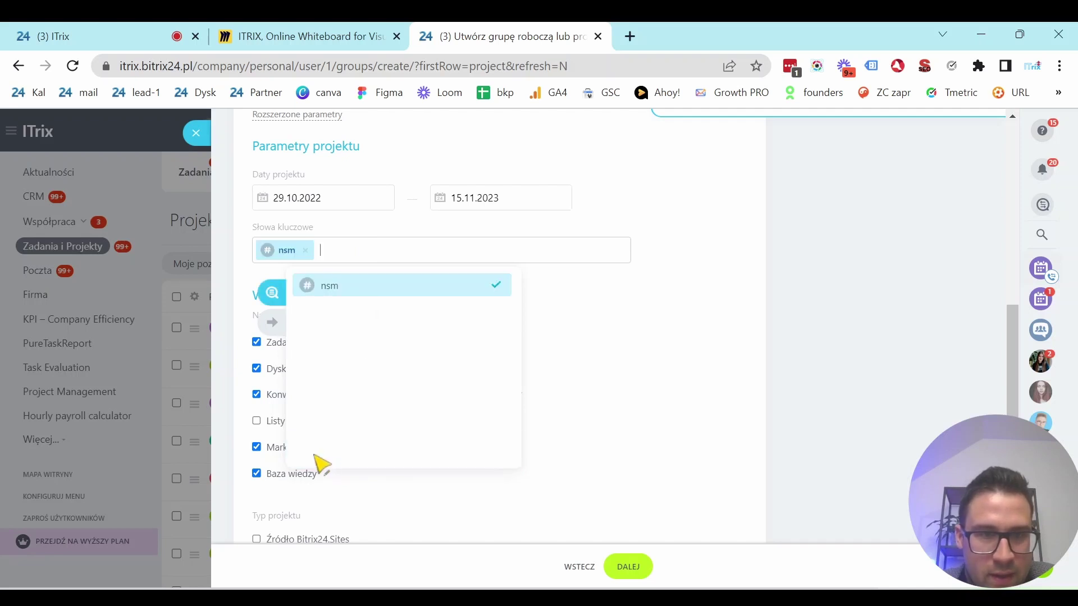
left_click(835, 338)
scroll(418, 410, "down", 3)
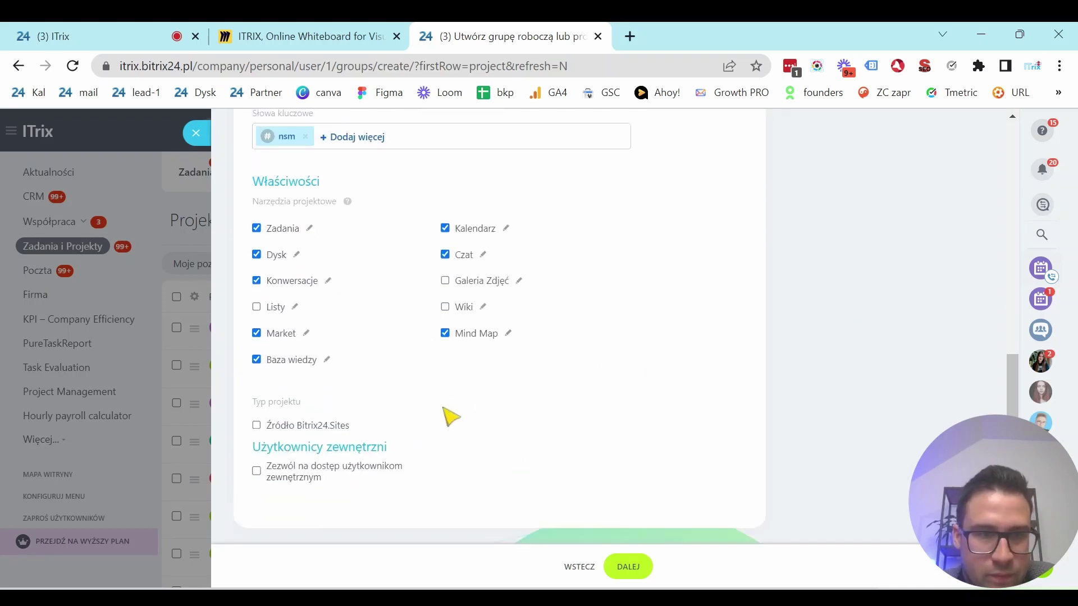
left_click(349, 442)
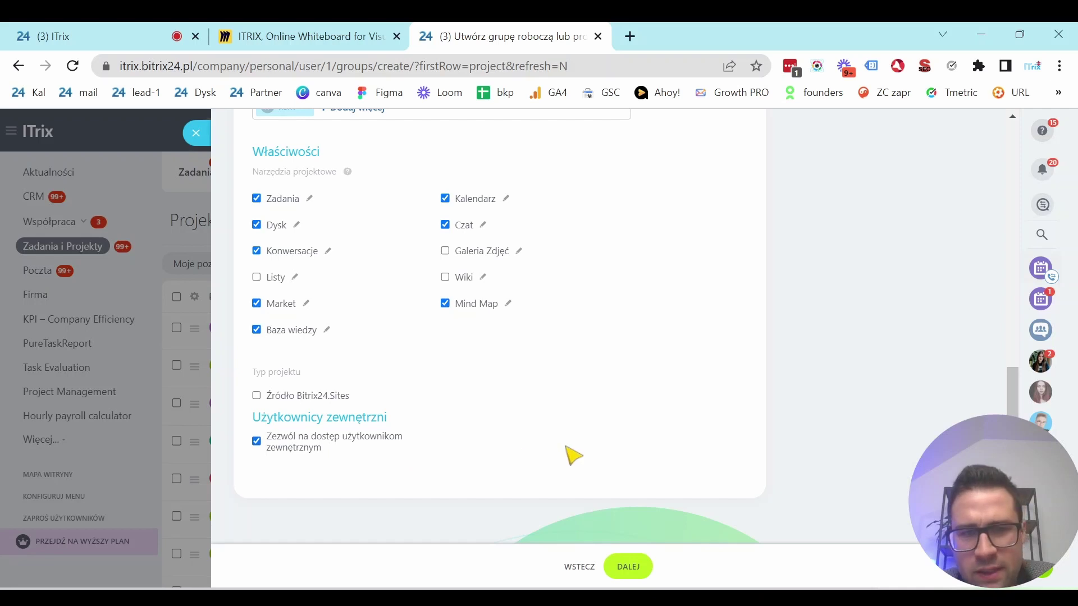
scroll(446, 465, "up", 2)
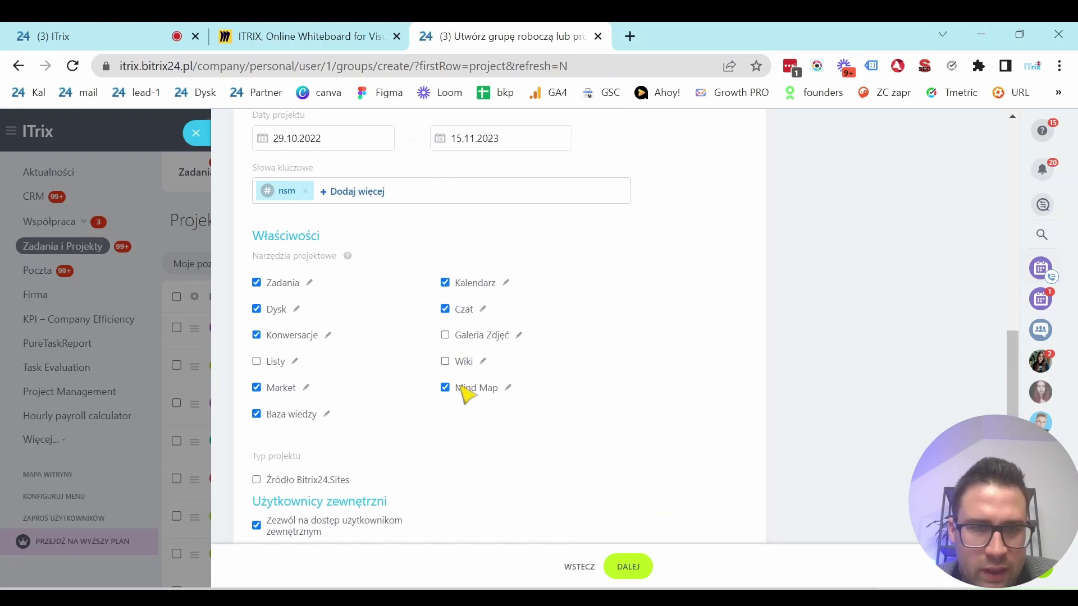
scroll(690, 428, "down", 2)
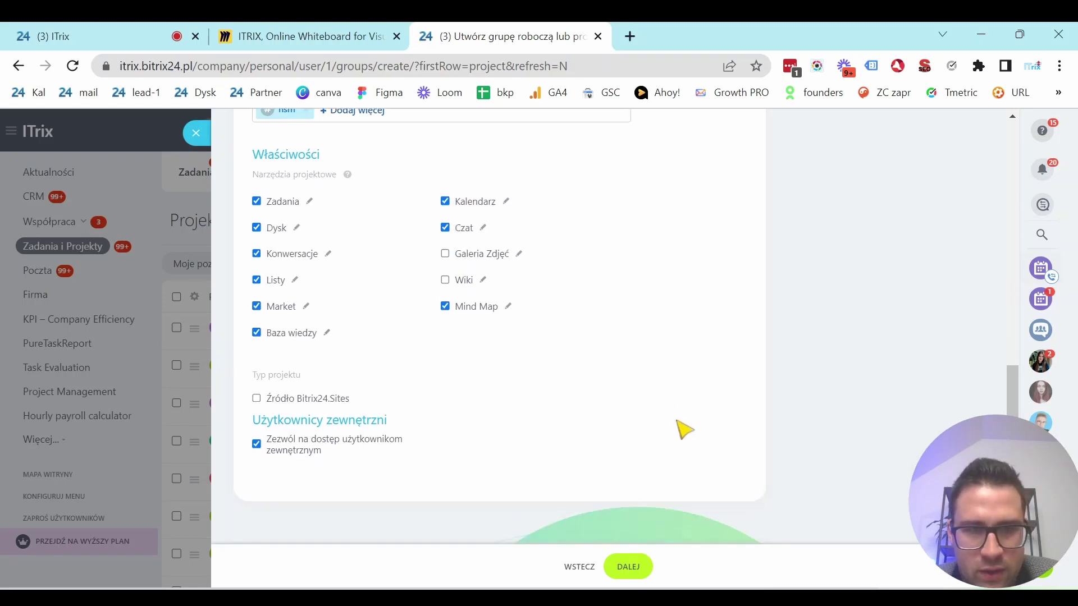
left_click(627, 567)
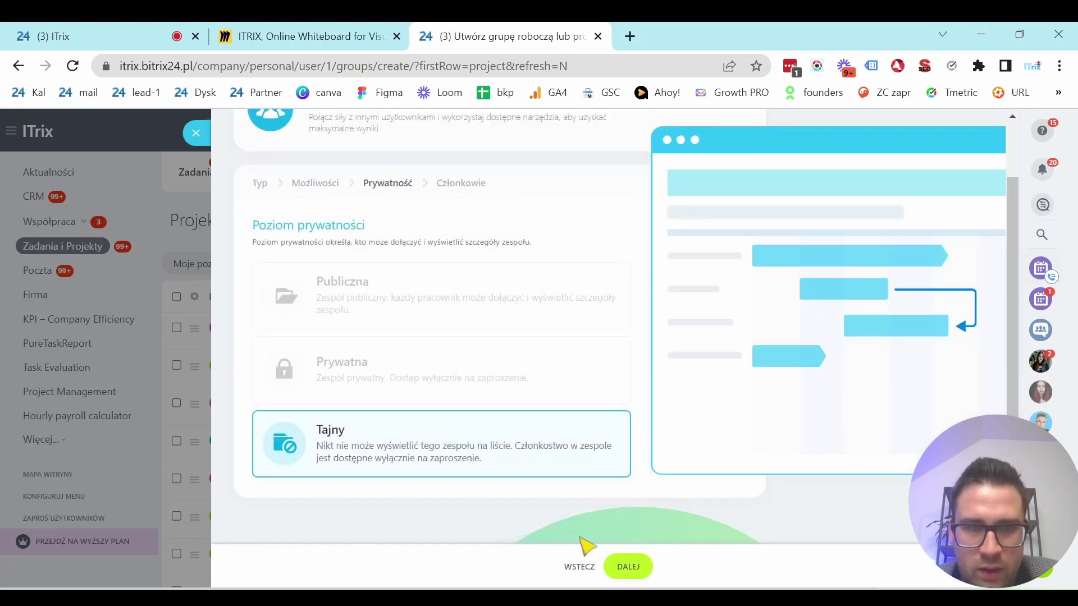
On the team members step, add two people as project moderators.
left_click(627, 567)
left_click(272, 376)
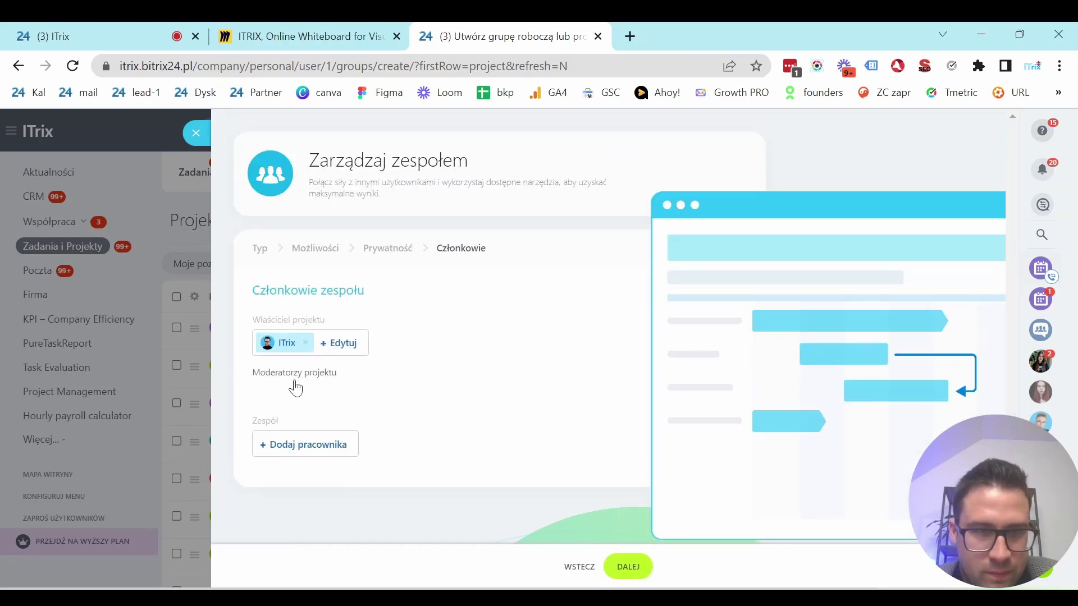
left_click(303, 400)
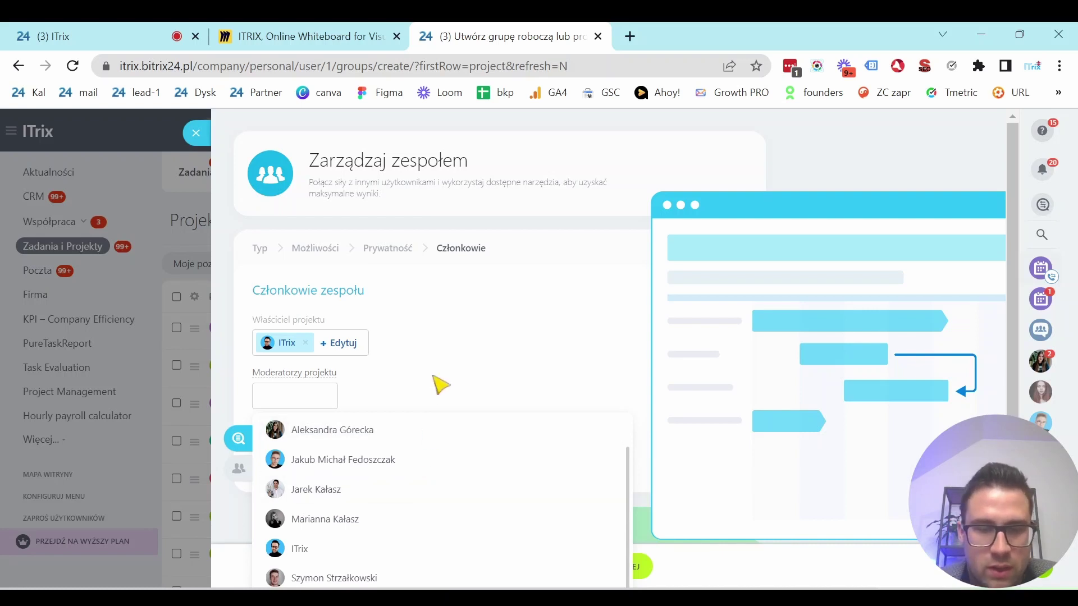
type("ang")
left_click(382, 440)
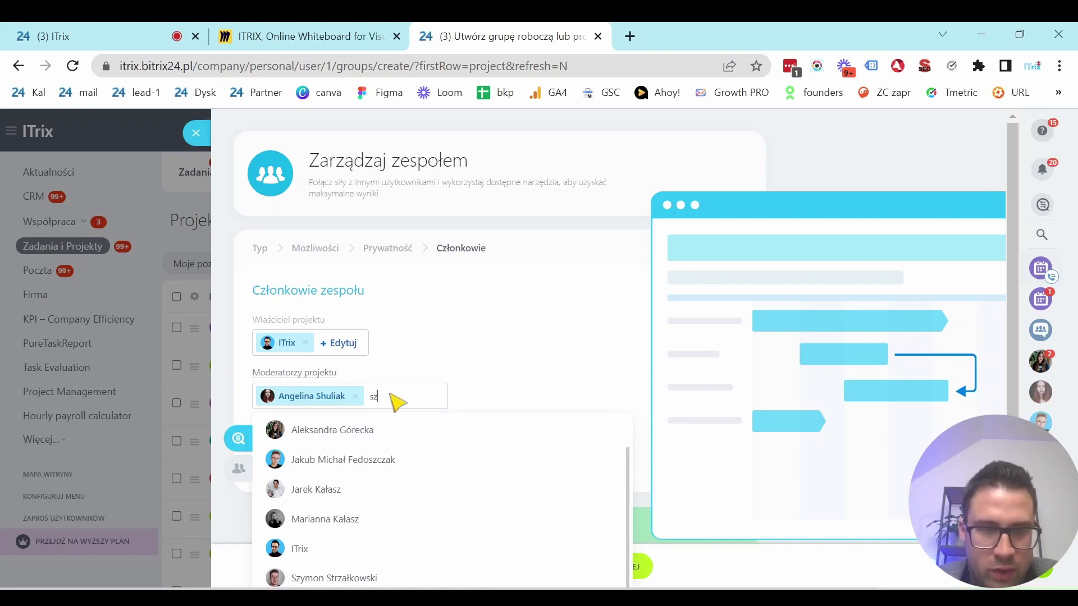
type("sz")
left_click(378, 436)
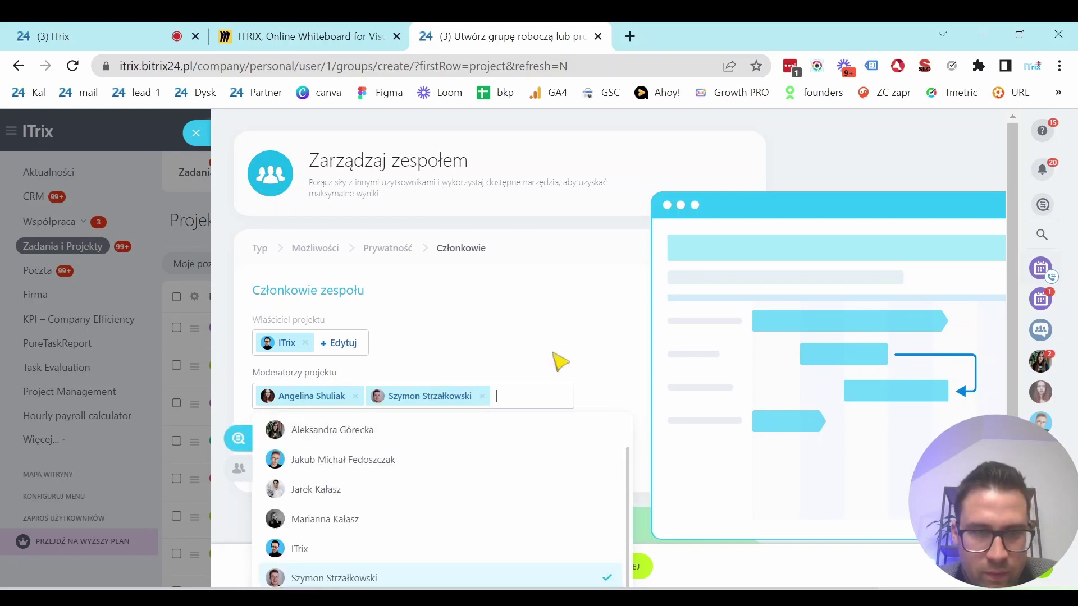
scroll(589, 301, "down", 2)
left_click(505, 318)
Add two regular team members and finish creating the project.
left_click(298, 450)
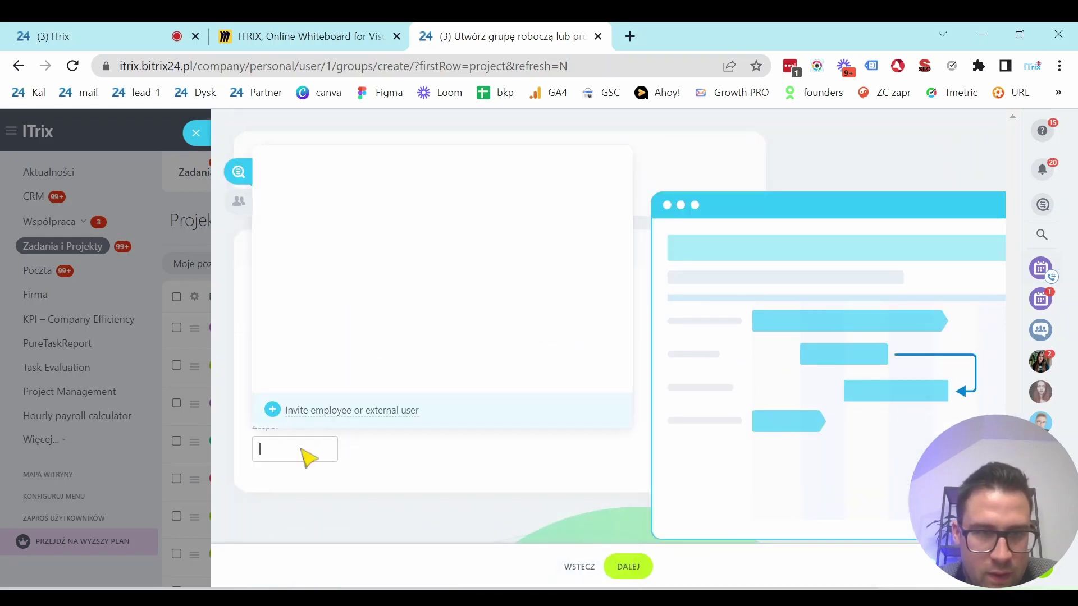
left_click(343, 197)
left_click(341, 256)
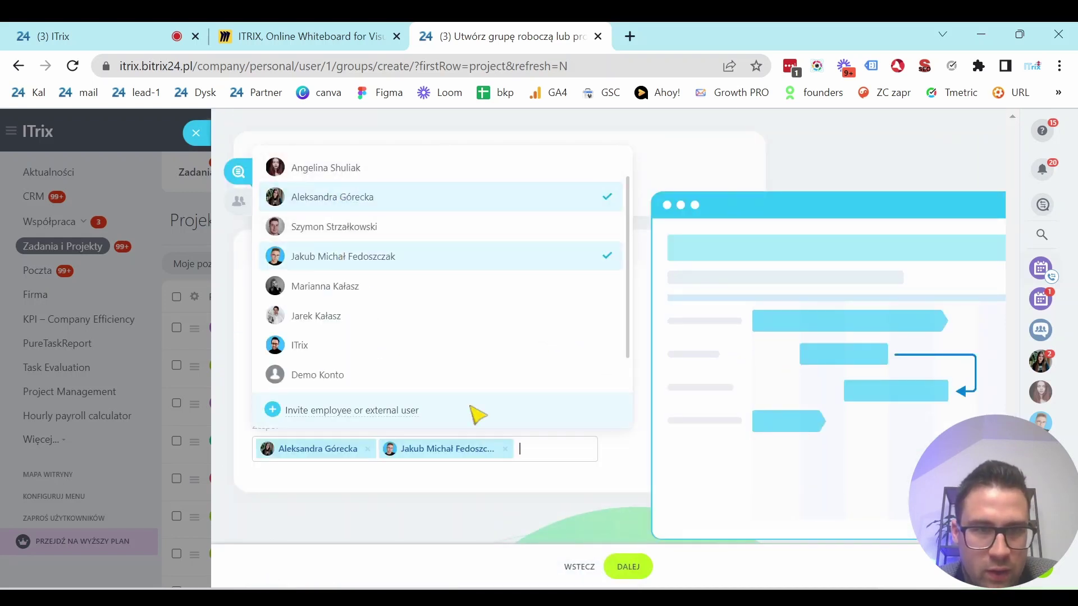
left_click(567, 515)
left_click(634, 566)
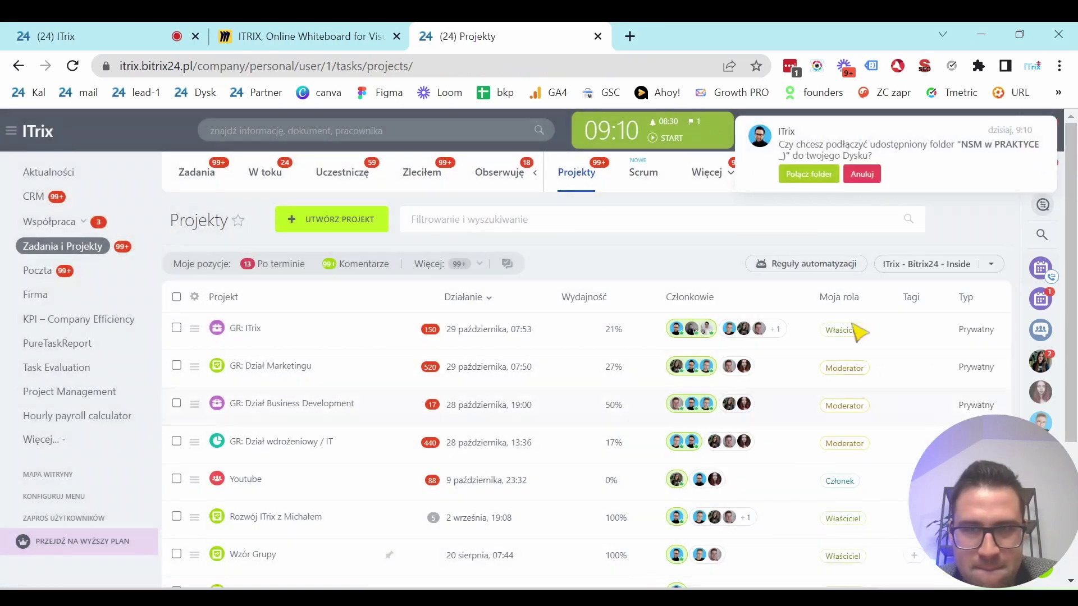
Connect the project's shared folder to the drive and open the NSM w PRAKTYCE :) news feed.
left_click(808, 174)
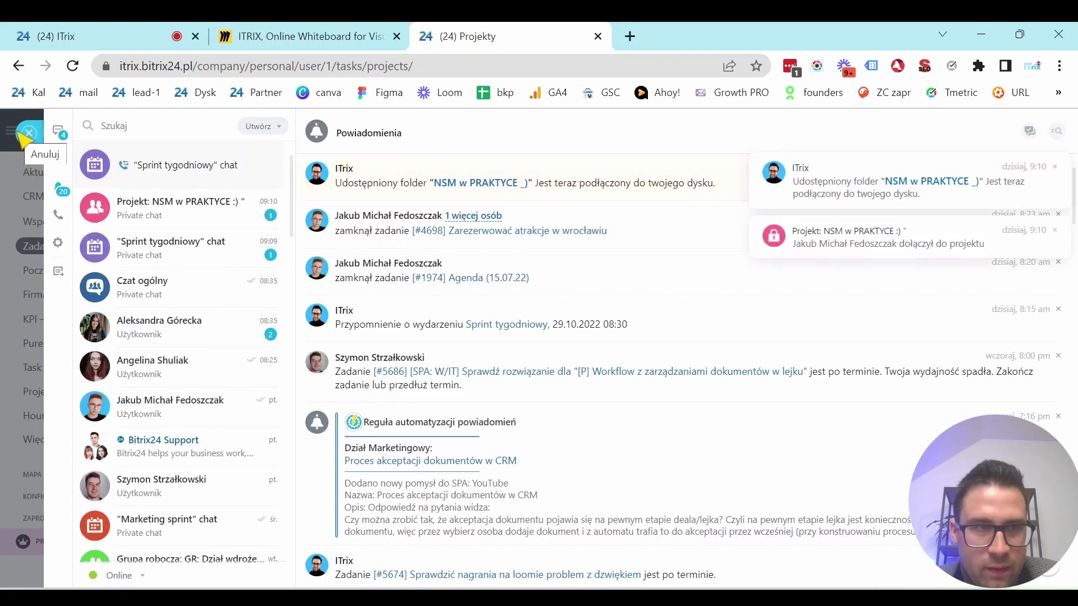
left_click(26, 135)
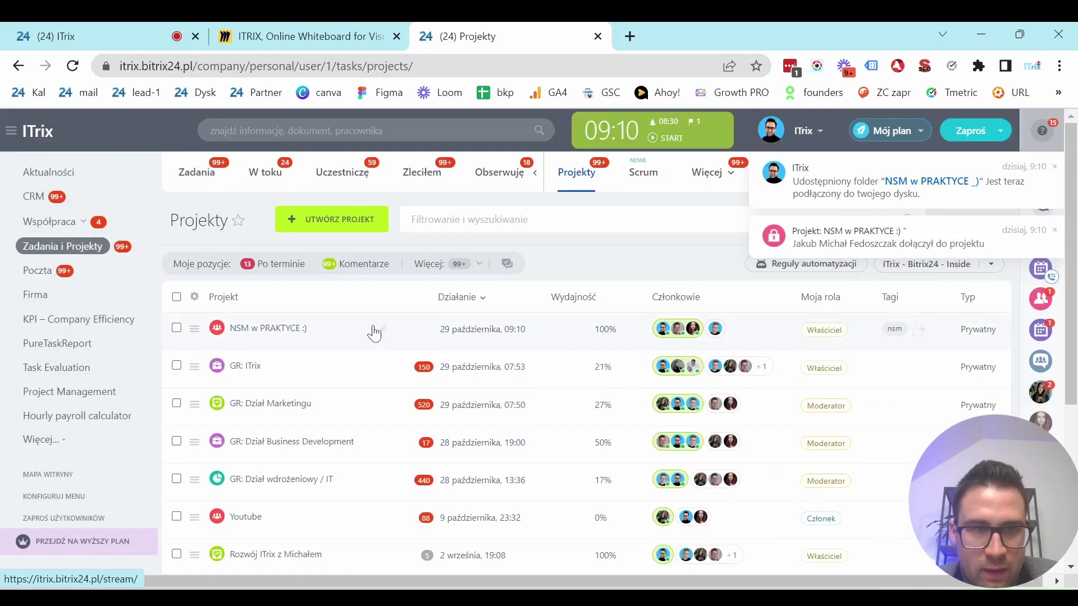
left_click(260, 330)
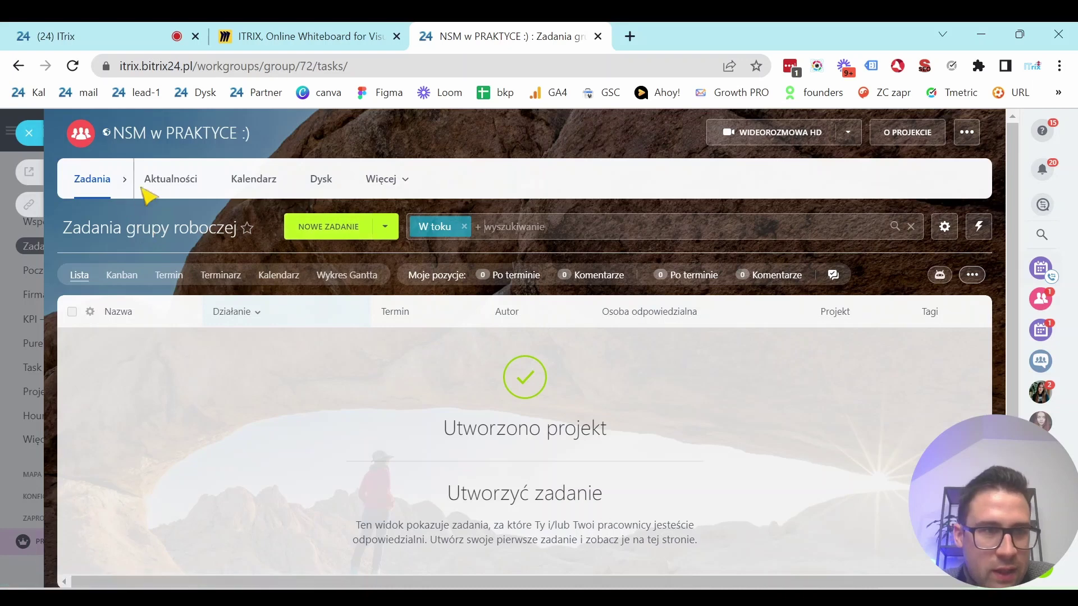
left_click(178, 181)
Post 'Link do MIRO:' with the pasted Miro board URL to the project feed.
key("ctrl+shift+Tab")
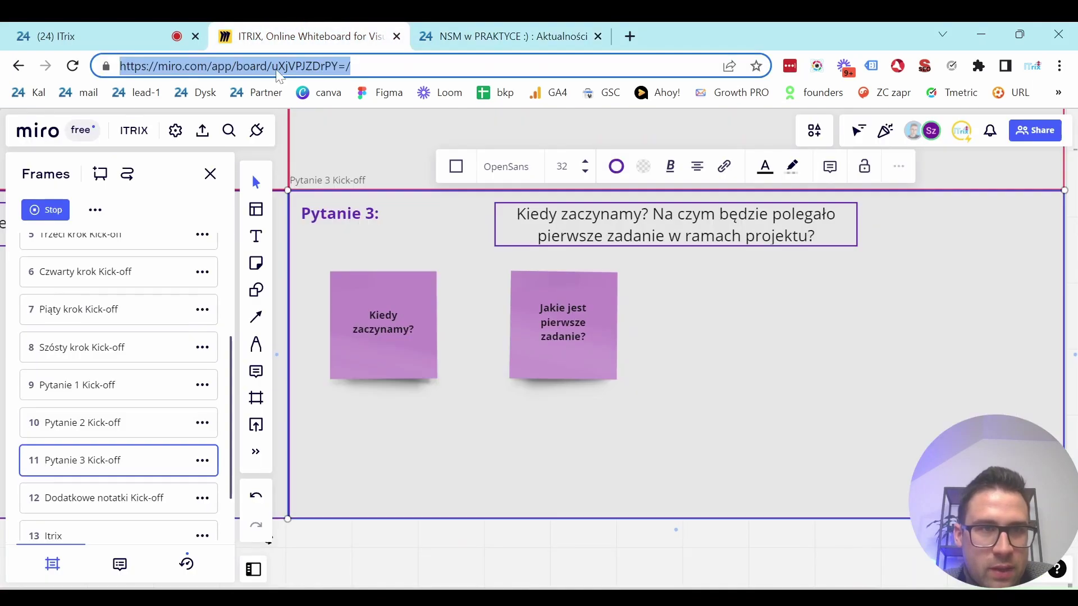
key("ctrl+Tab")
left_click(163, 307)
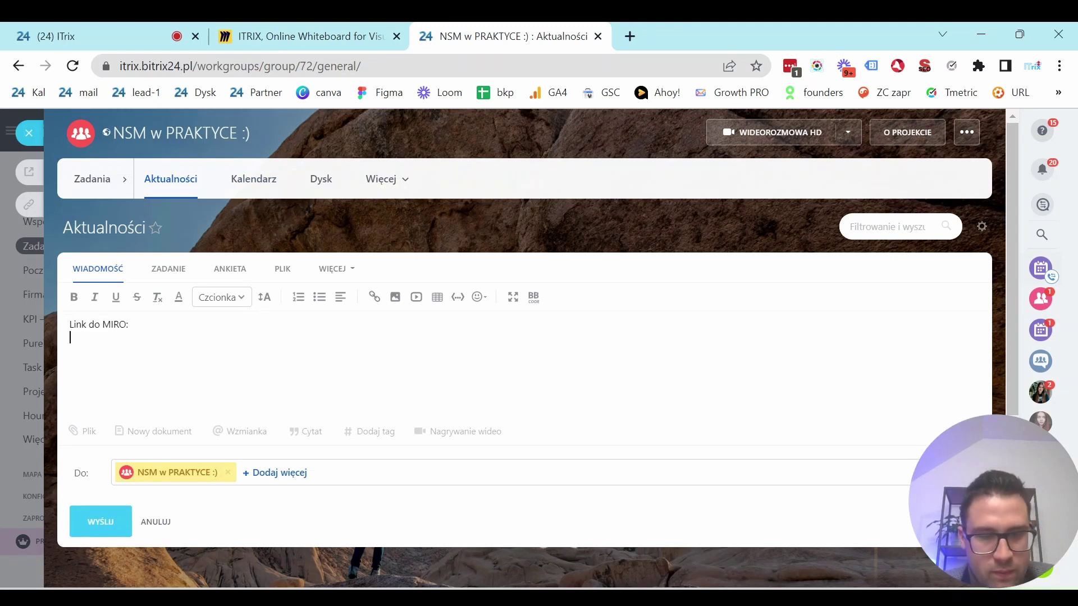
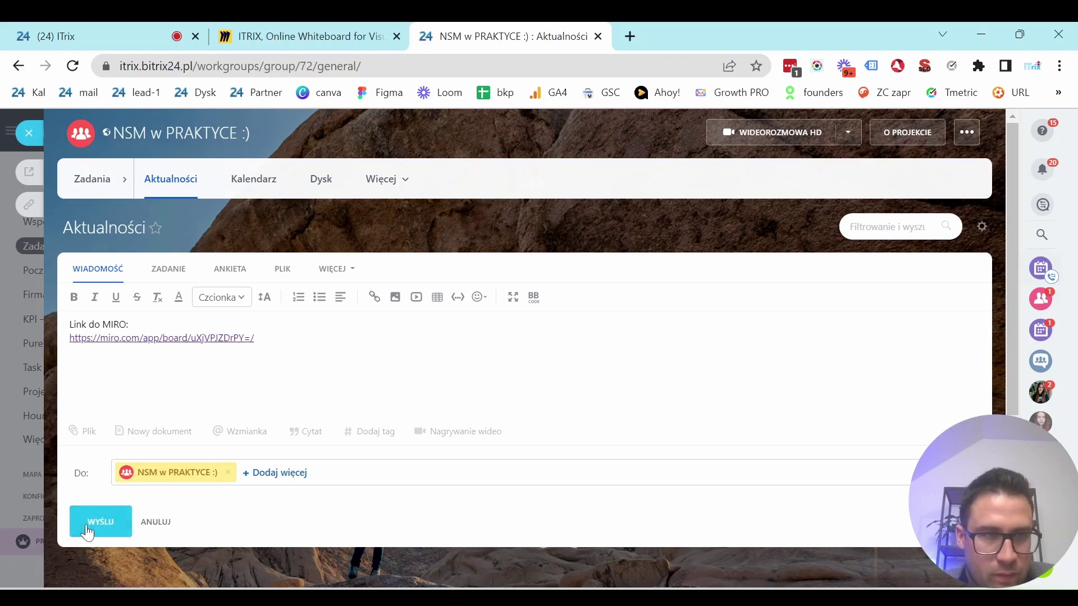
left_click(87, 531)
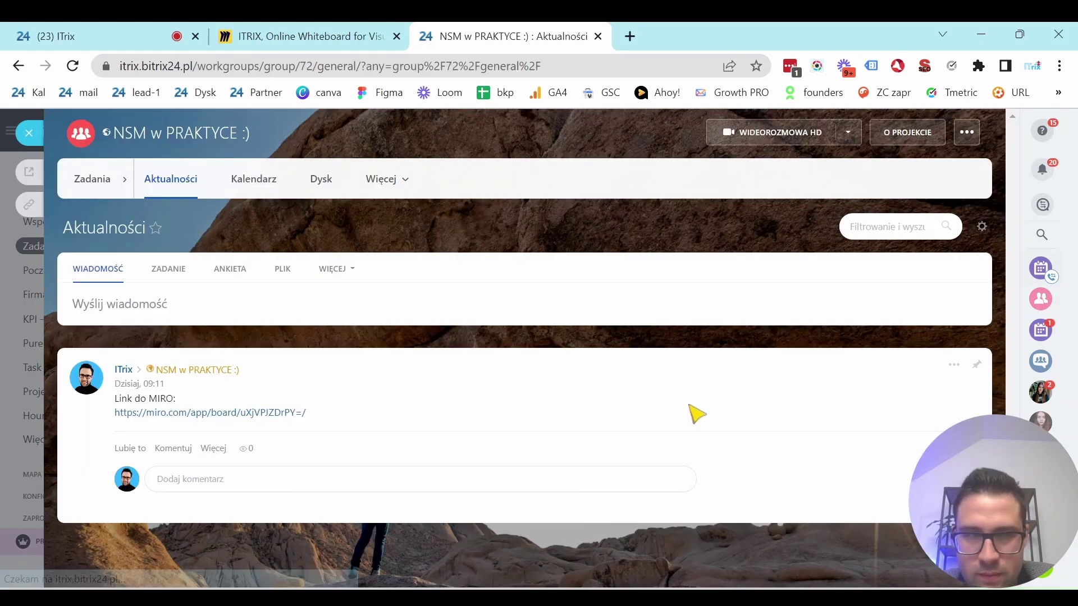
left_click(1041, 299)
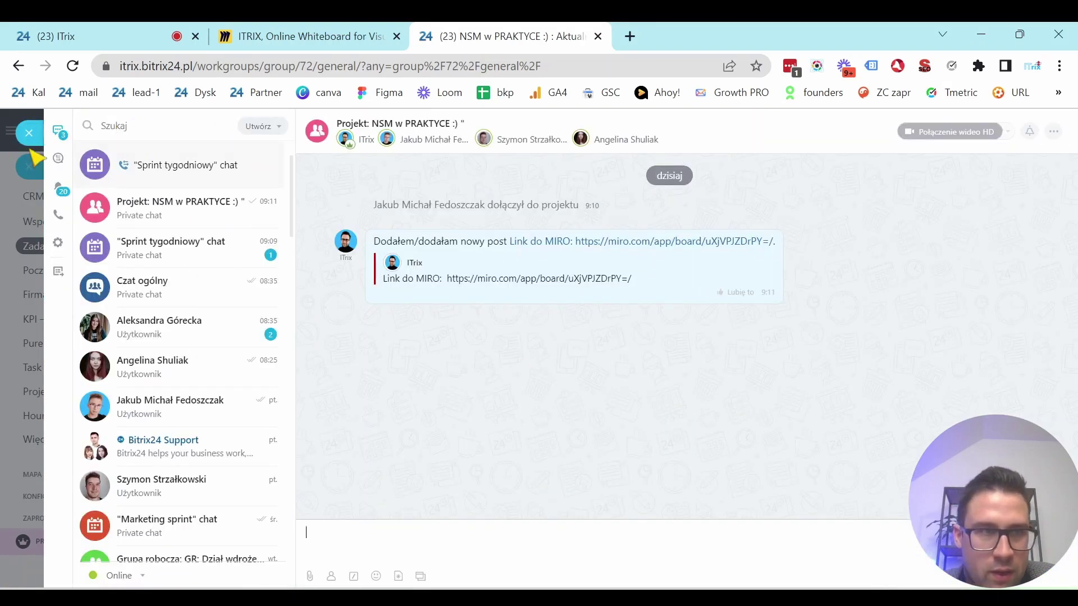
left_click(29, 135)
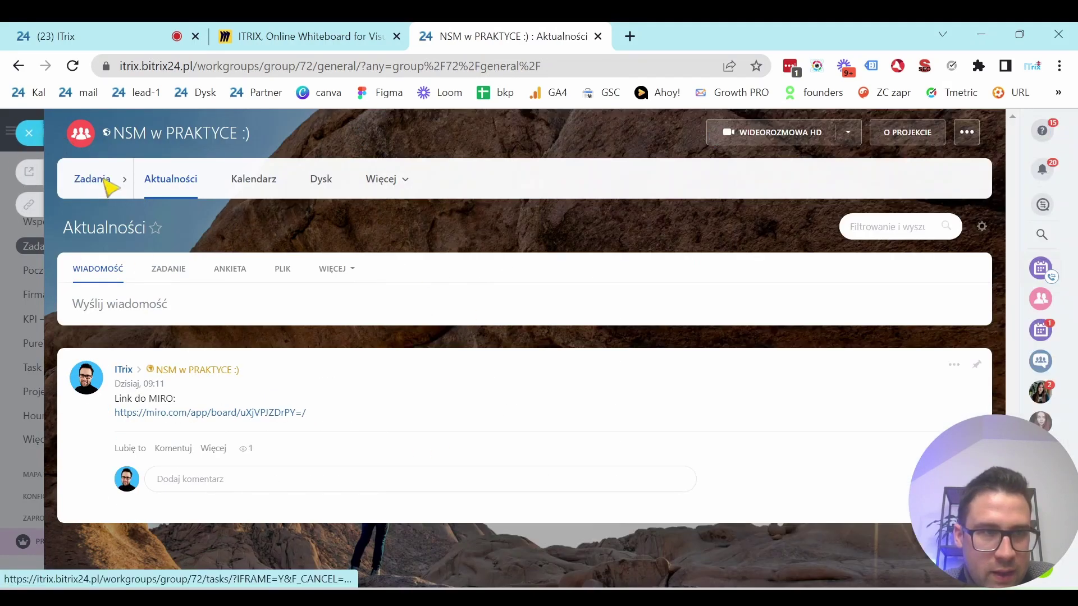
left_click(109, 185)
left_click(315, 228)
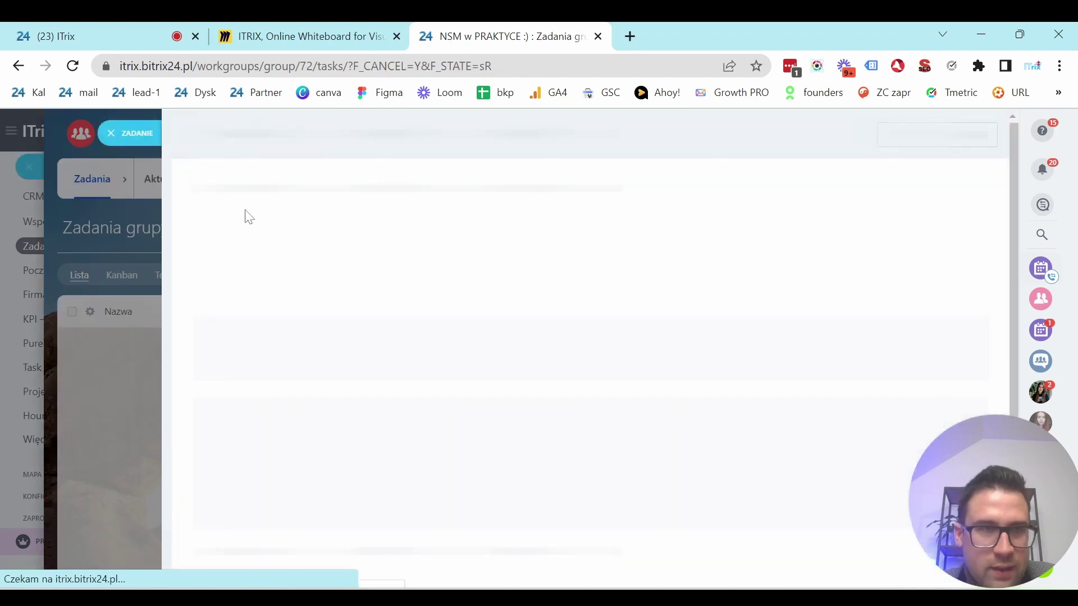
Enter the task title 'Przygotować scenariusz numer 1 dla wdrażamy NSM! :)'.
left_click(260, 186)
type("PRzygo")
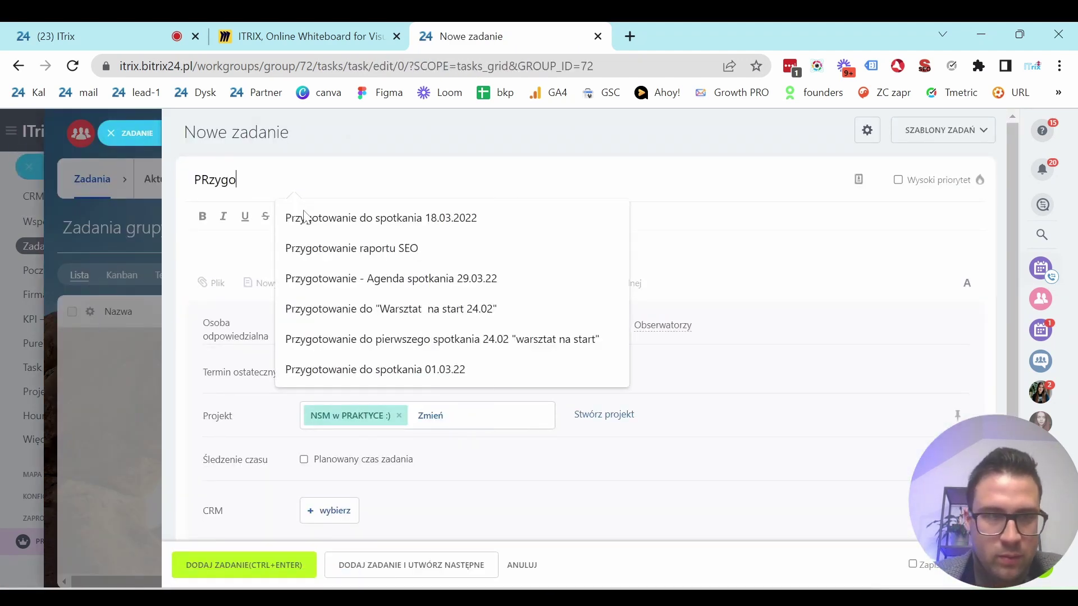
key("BackSpace")
key("BackSpace")
key("BackSpace")
type("rz")
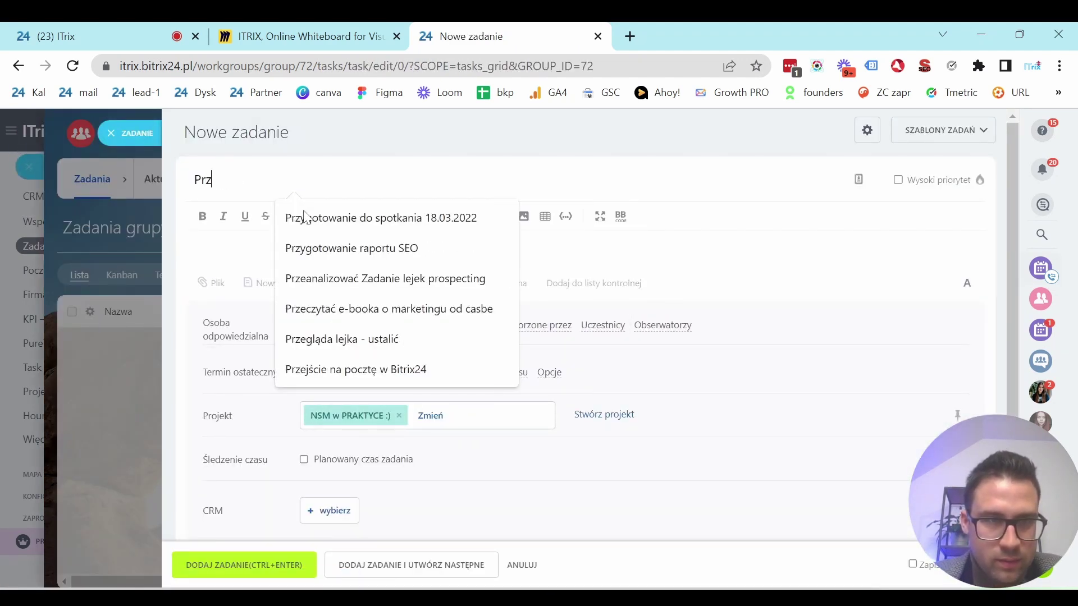
type("ygotować scenariusz numer 1 dla wdrażamy NSM! :)")
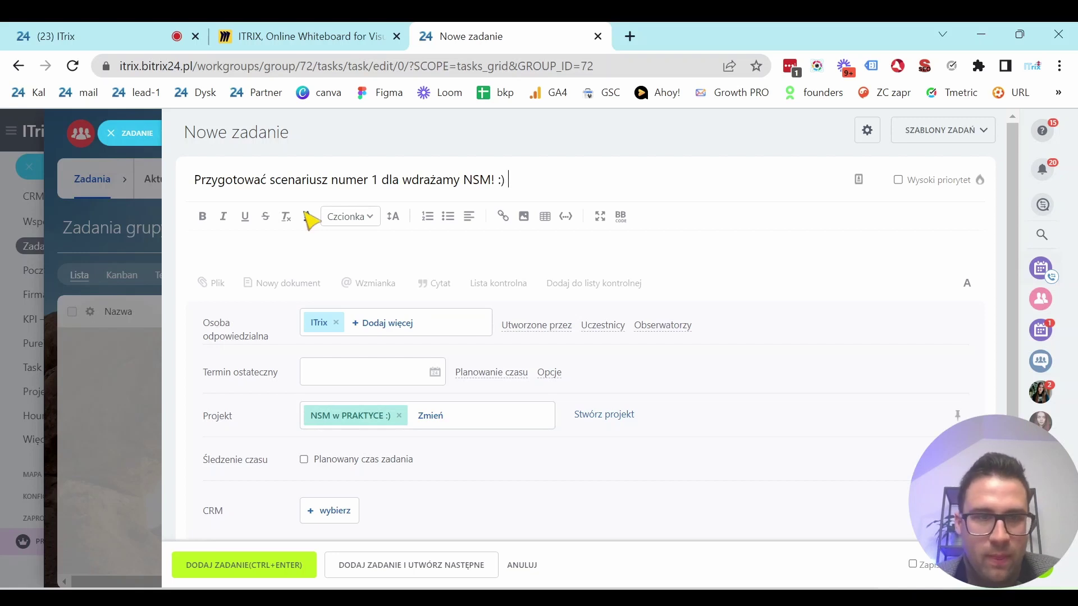
Replace the default assignee with two responsible people.
left_click(337, 323)
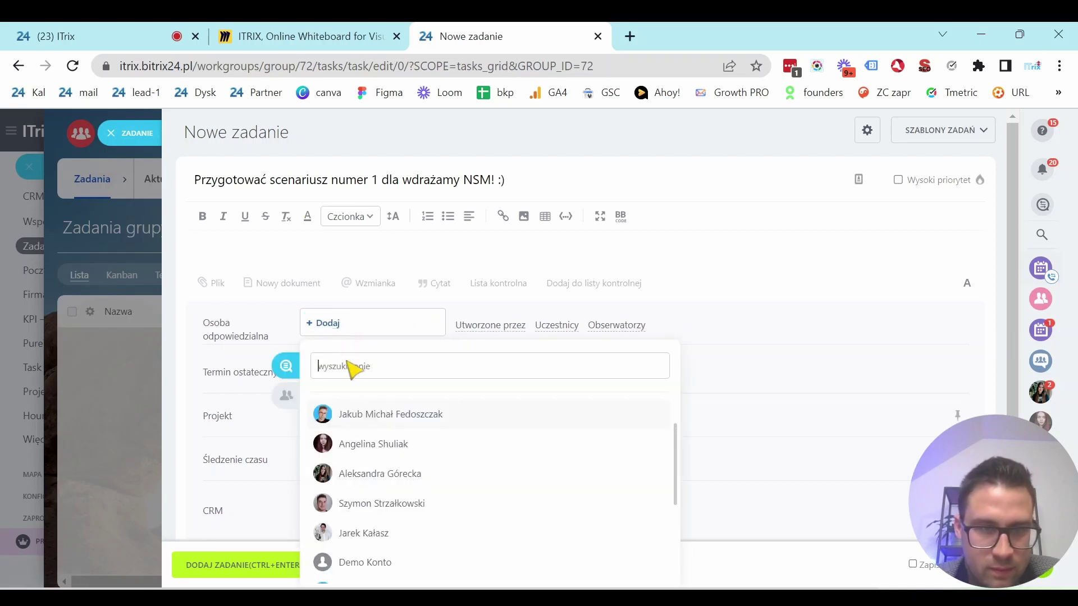
left_click(391, 444)
left_click(449, 324)
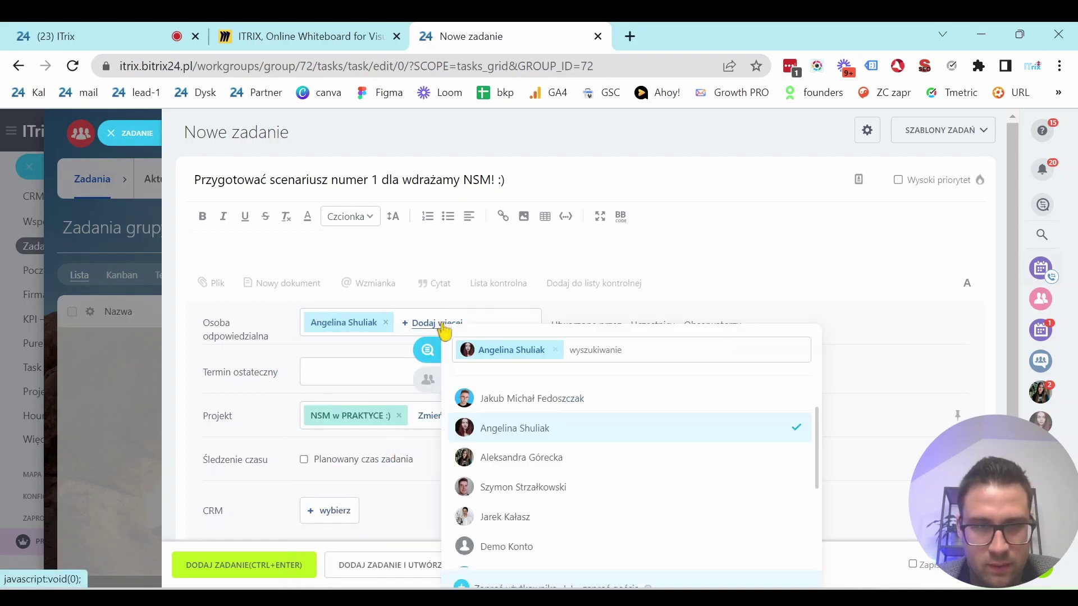
left_click(541, 487)
Set the deadline to 05.11.2022 19:00 and save the task.
left_click(331, 383)
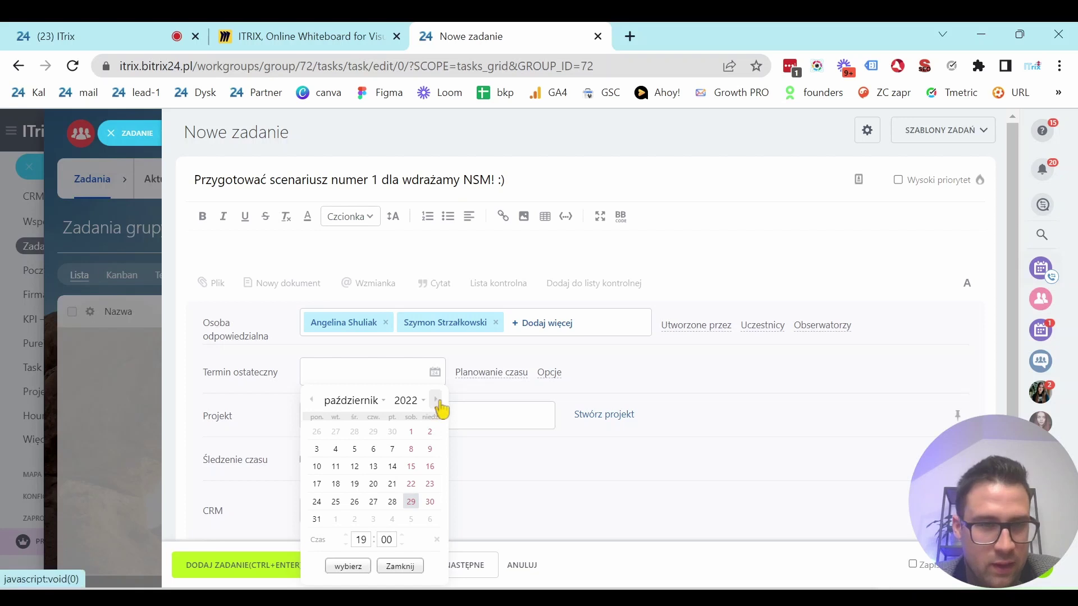
left_click(395, 528)
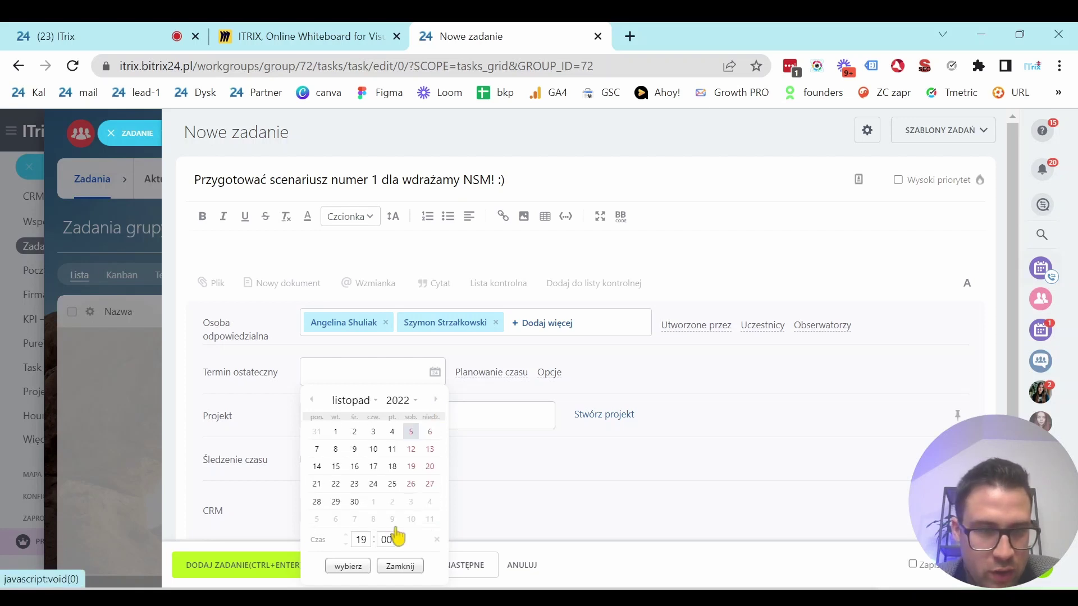
left_click(344, 566)
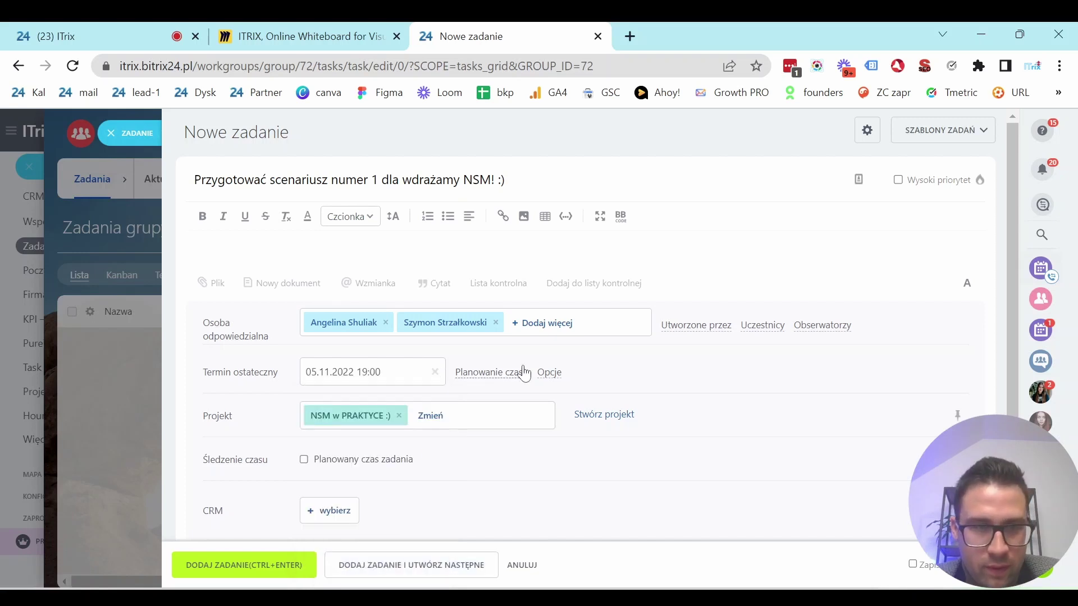
scroll(404, 421, "down", 3)
scroll(364, 349, "up", 3)
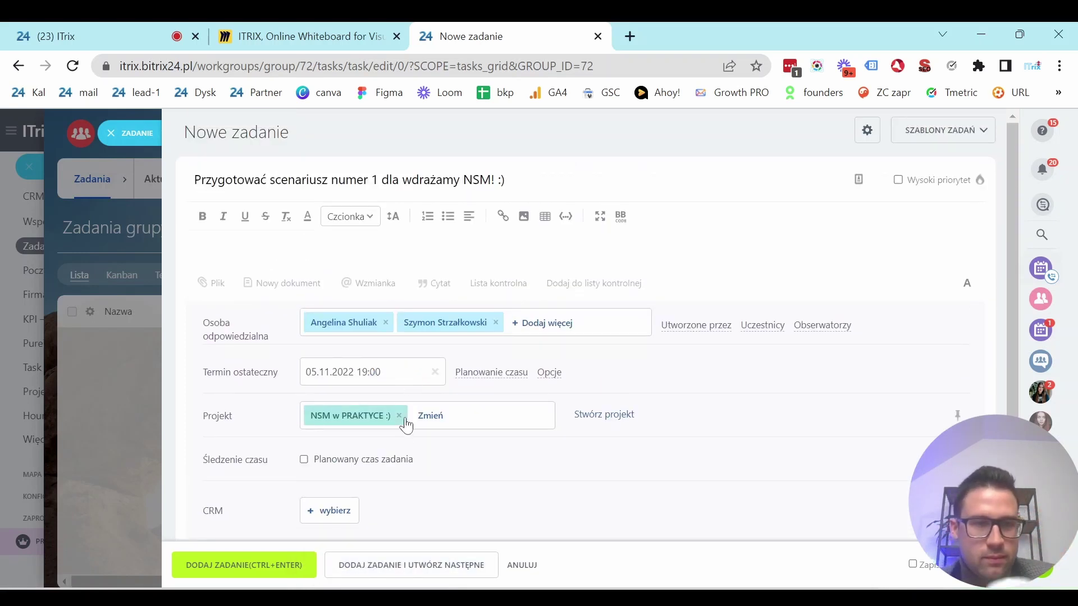
scroll(375, 465, "down", 2)
scroll(362, 494, "down", 2)
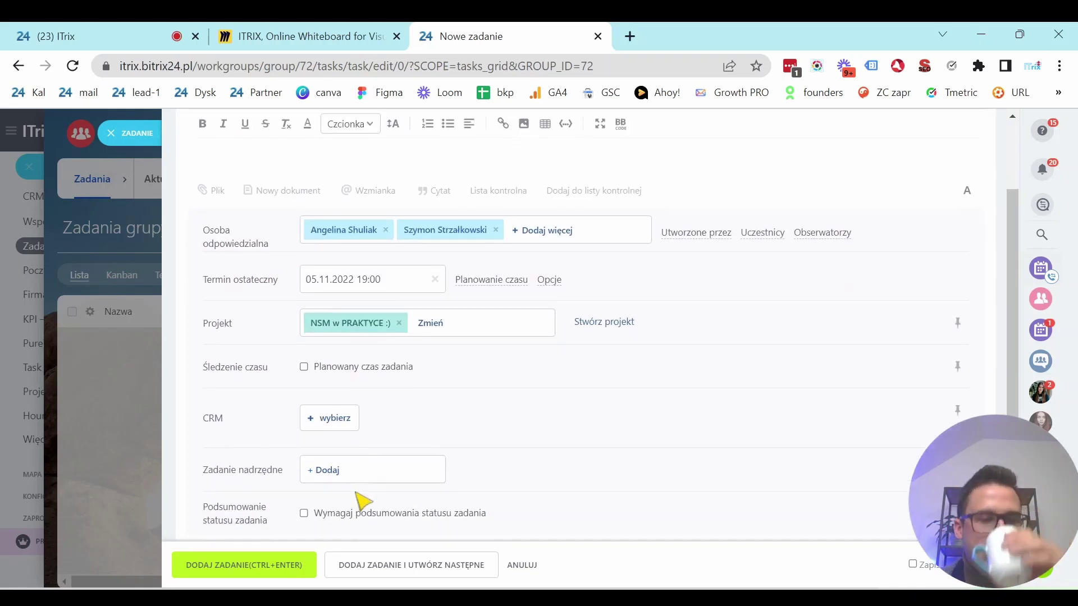
left_click(235, 564)
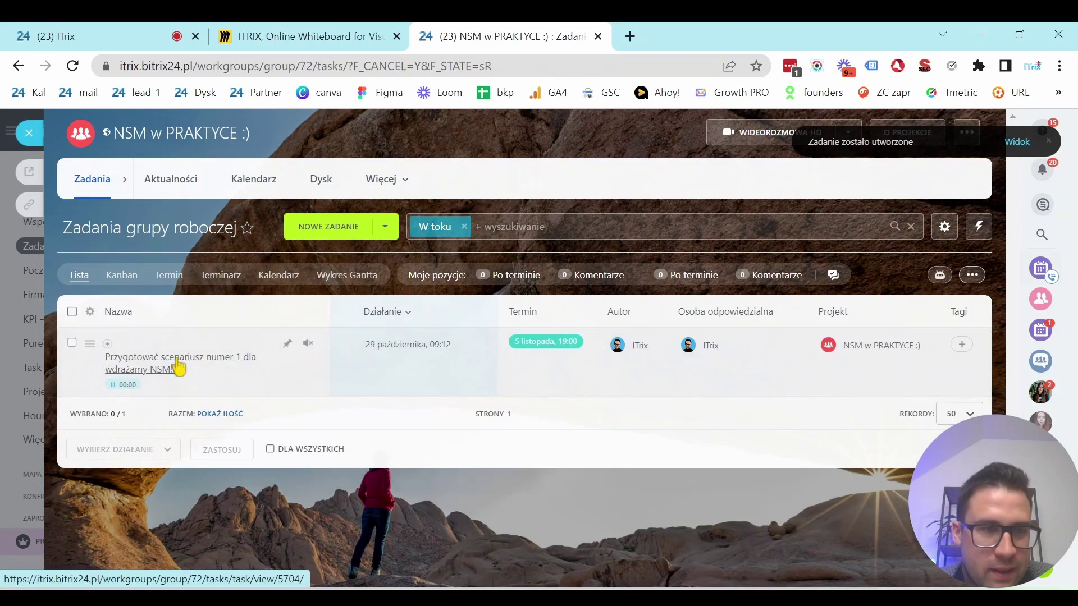
Open the new task, then stop screen sharing in the team video call.
left_click(178, 366)
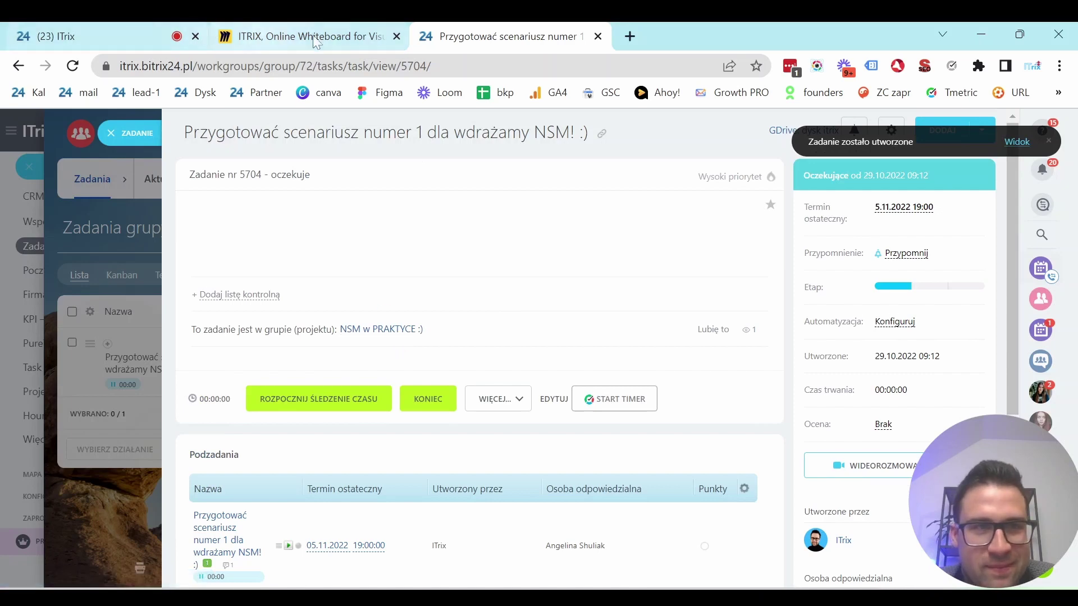
left_click(112, 36)
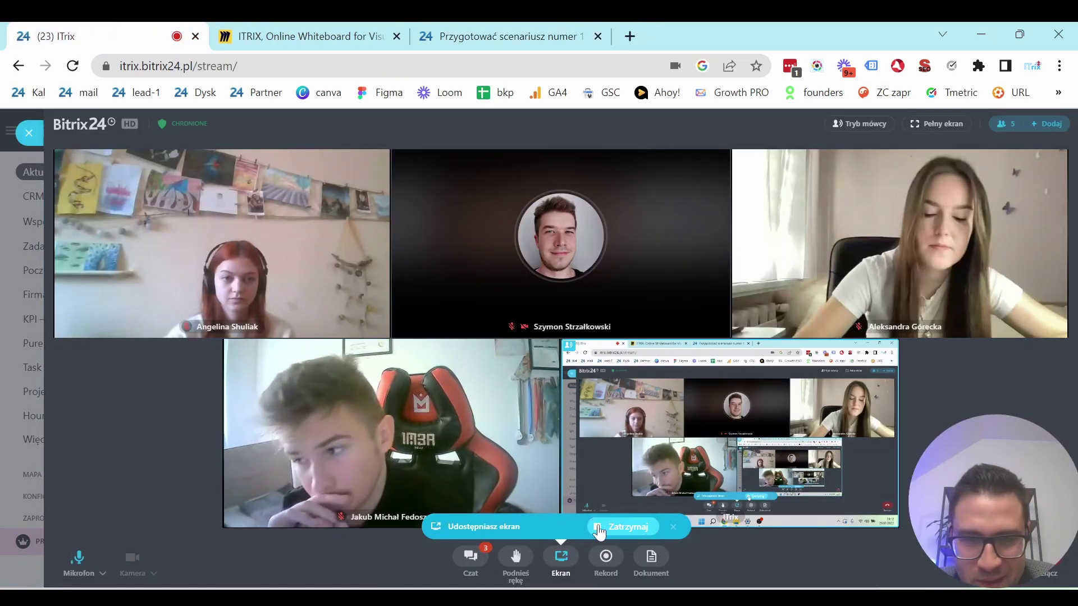
left_click(624, 527)
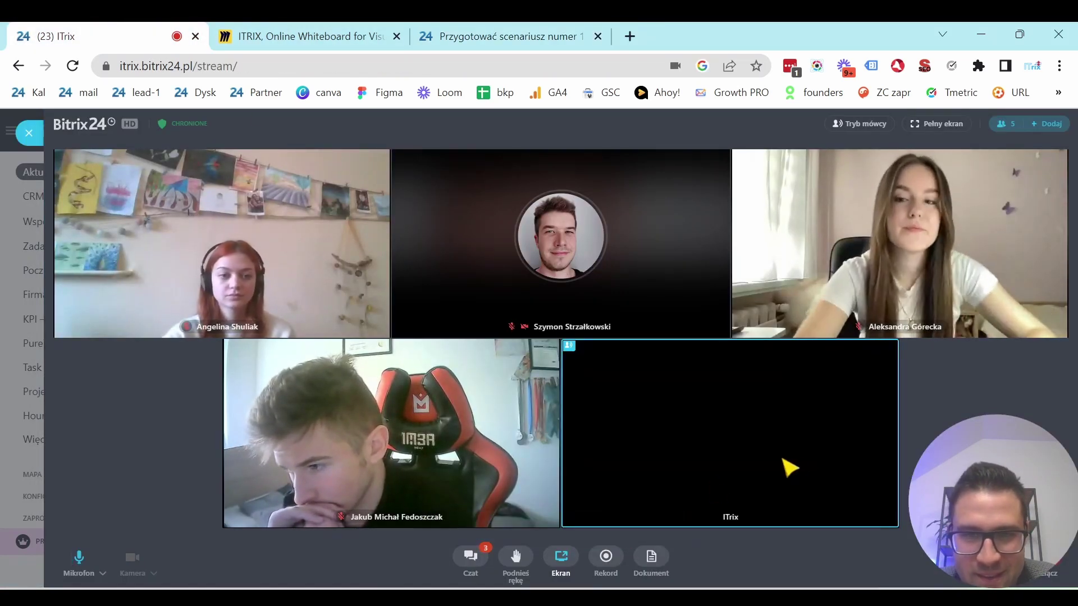